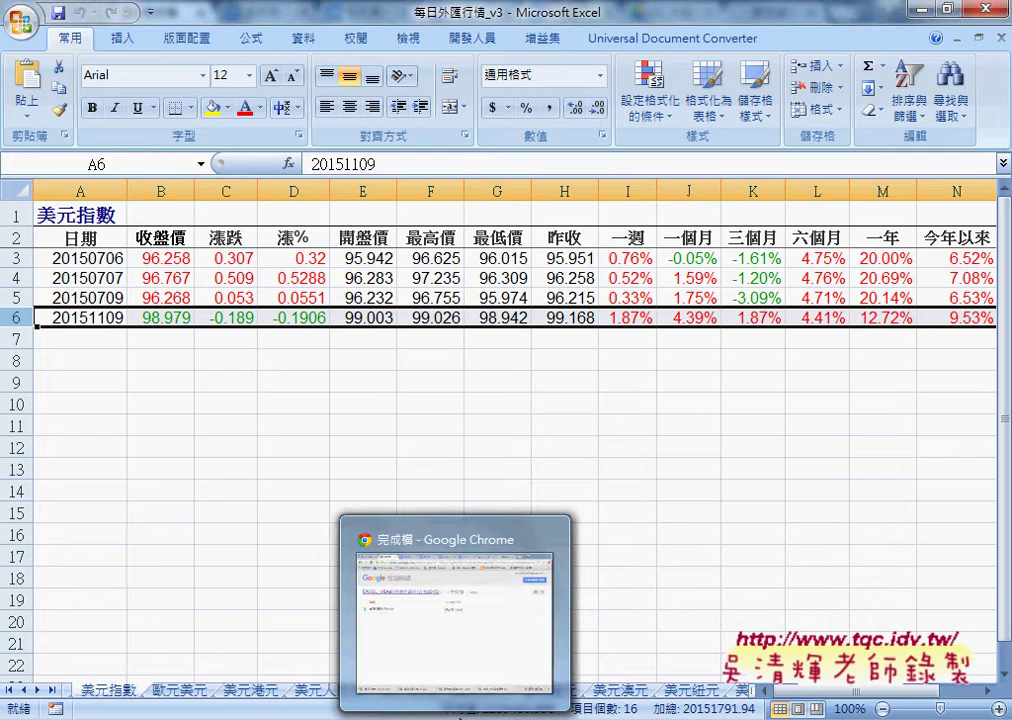
In Google Drive, move back up to the 02_進階 folder
click(465, 673)
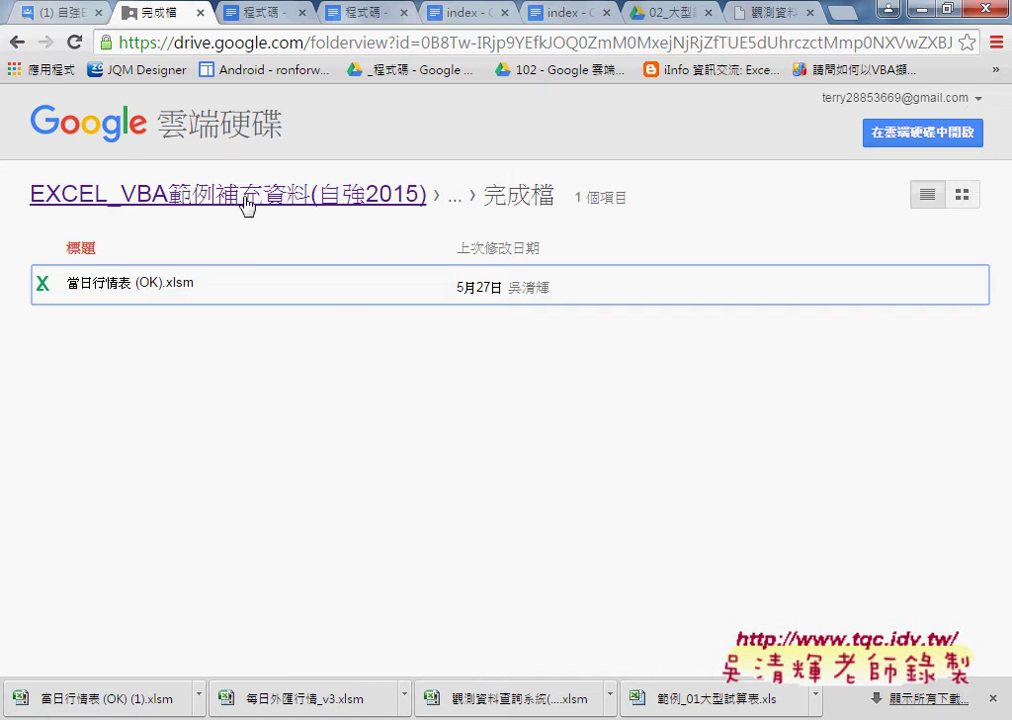
click(17, 42)
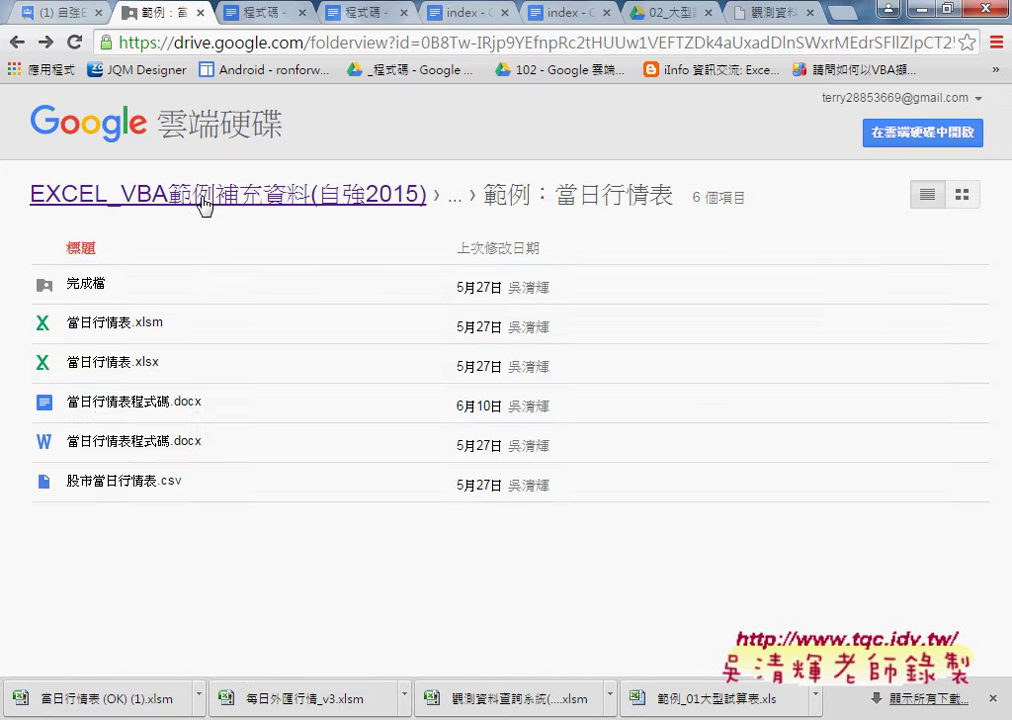
click(236, 198)
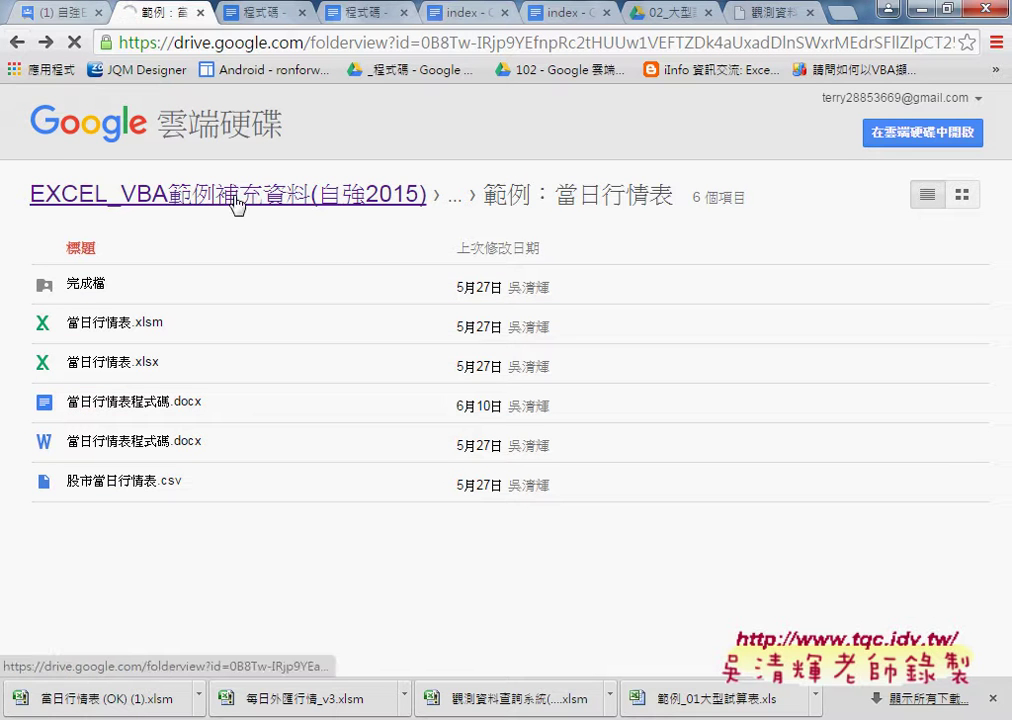
scroll(240, 208, up, 1)
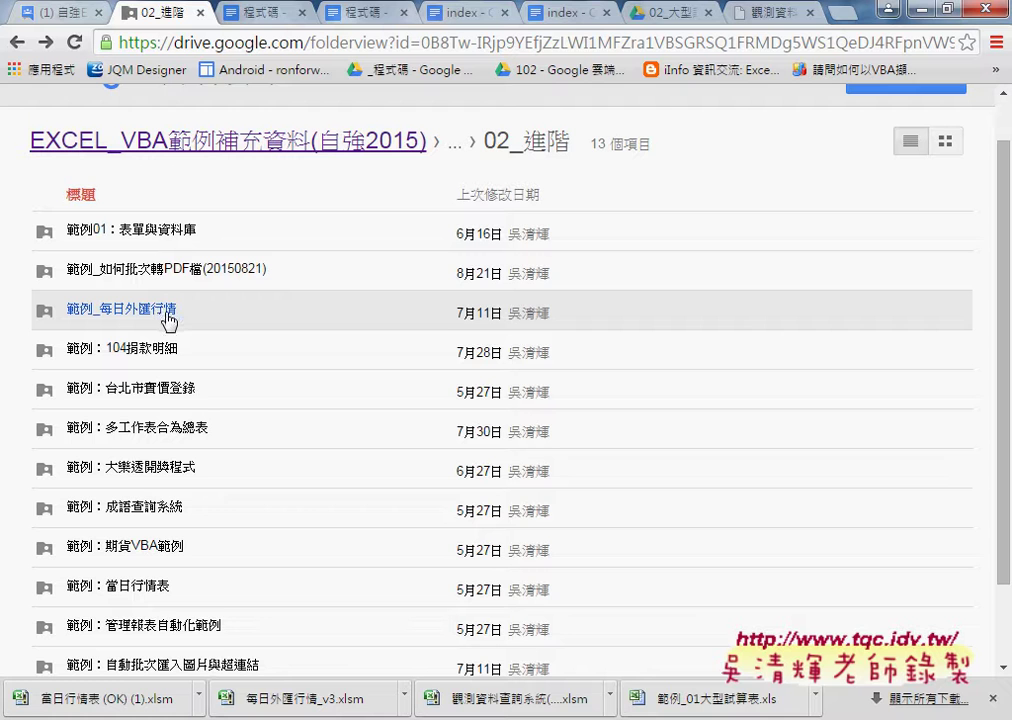
mouse_move(510, 698)
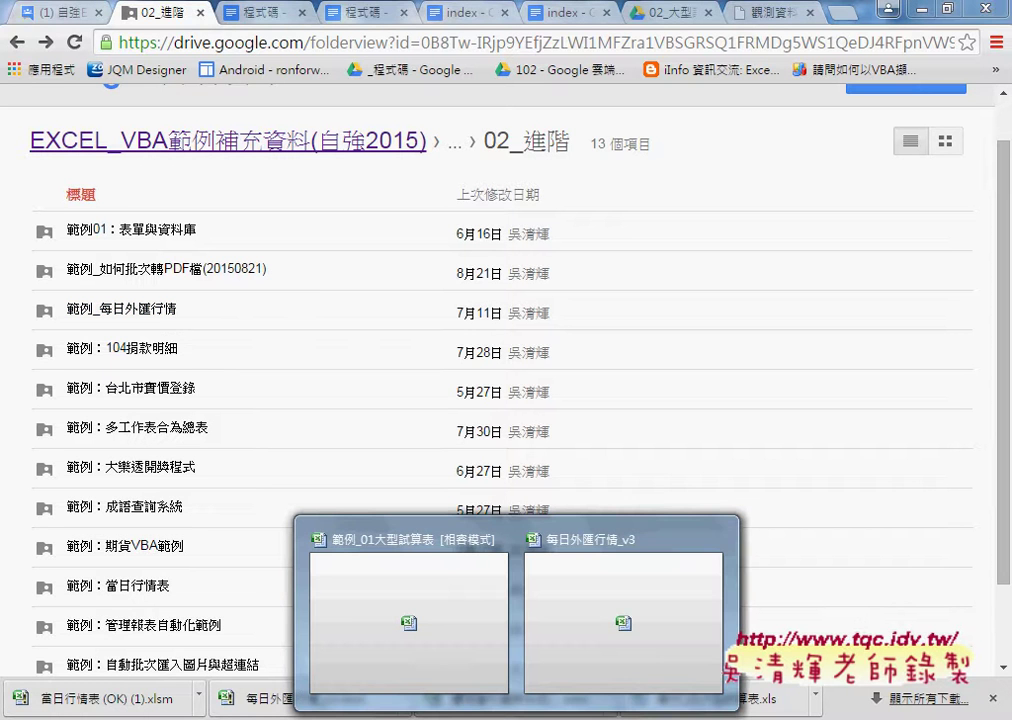
In 每日外匯行情_v3, select the currency names A3:A12 on the 外匯 sheet
click(614, 626)
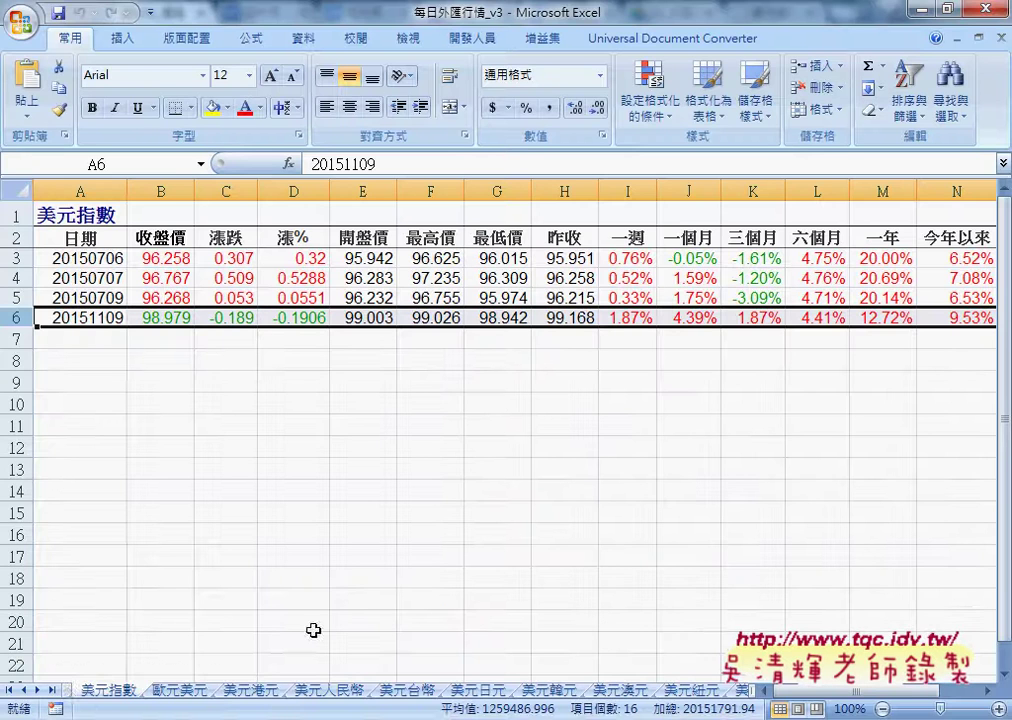
click(9, 690)
click(85, 690)
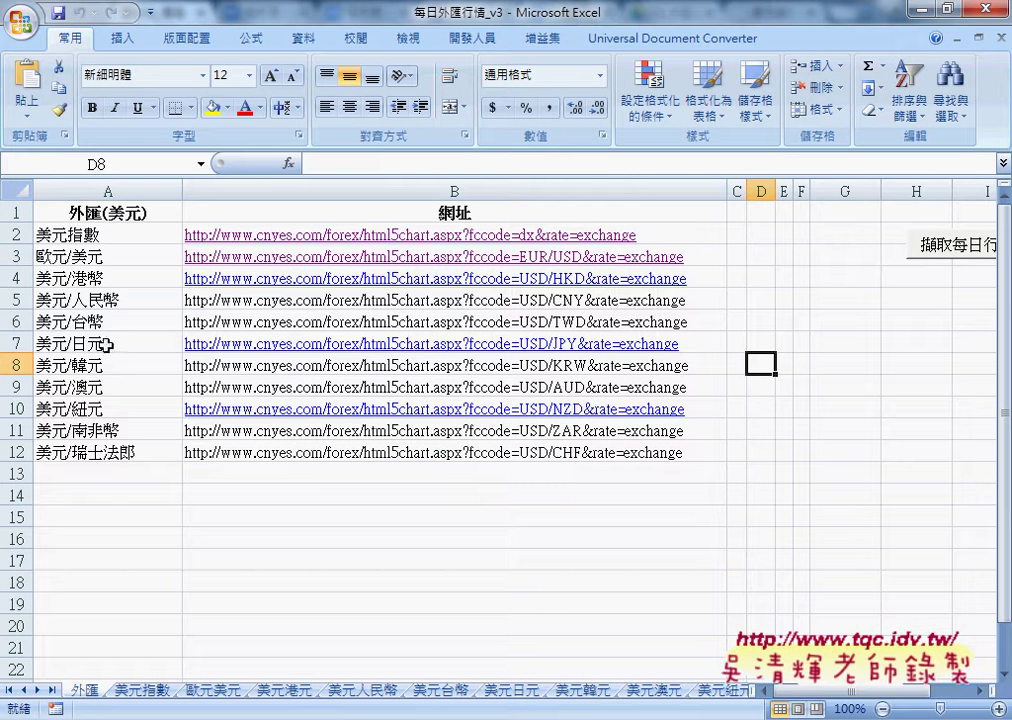
click(97, 259)
click(110, 278)
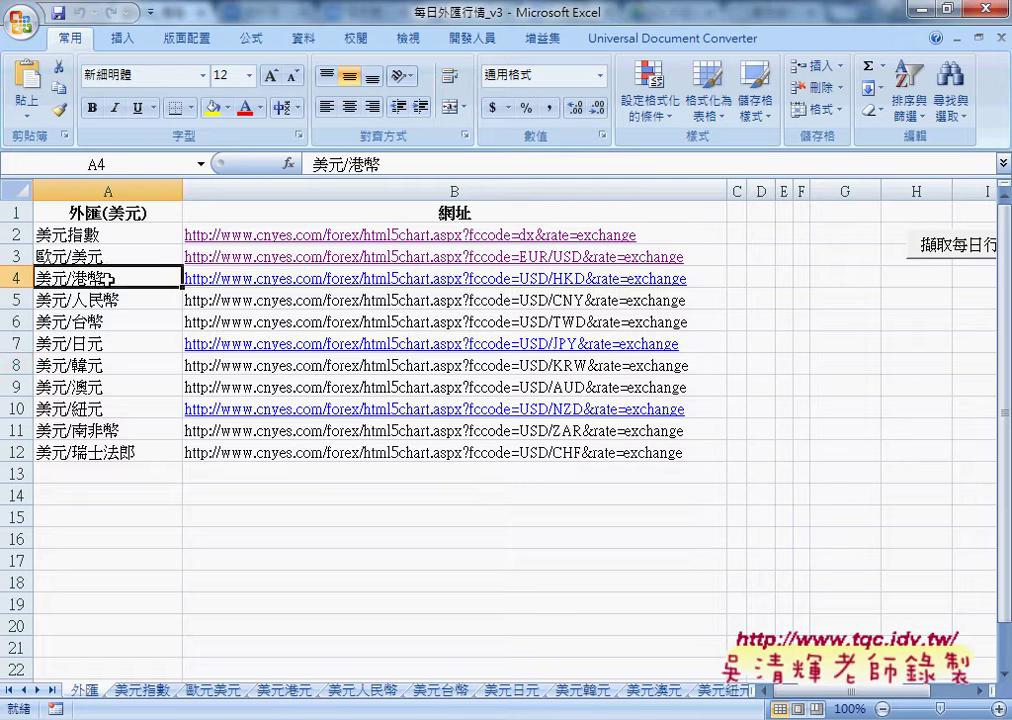
click(104, 298)
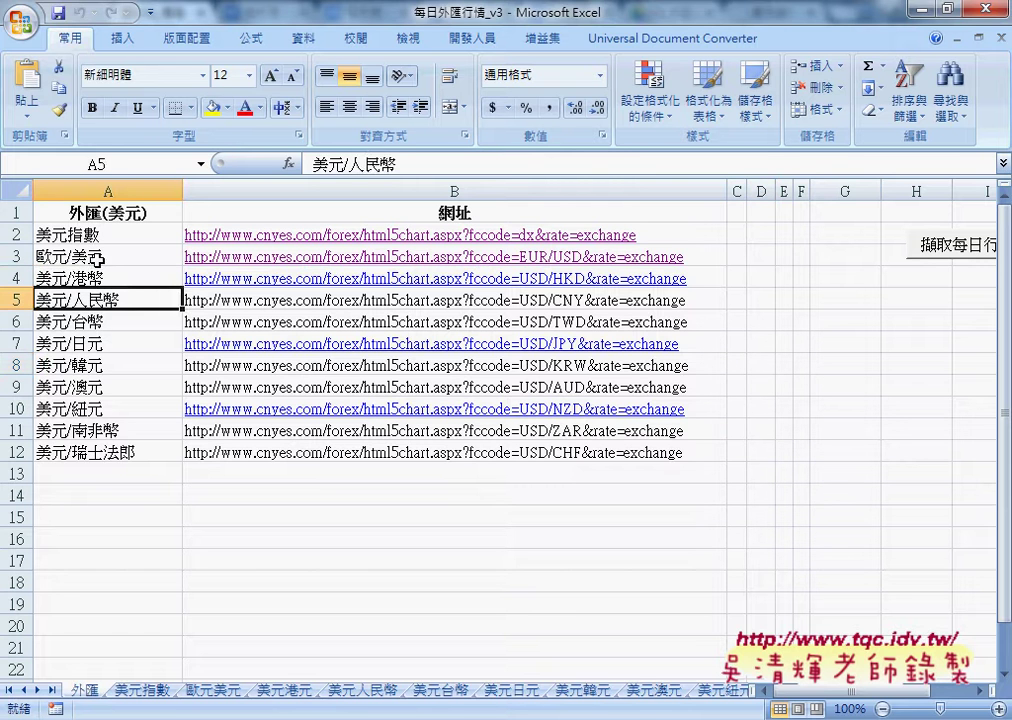
drag(77, 257, 88, 452)
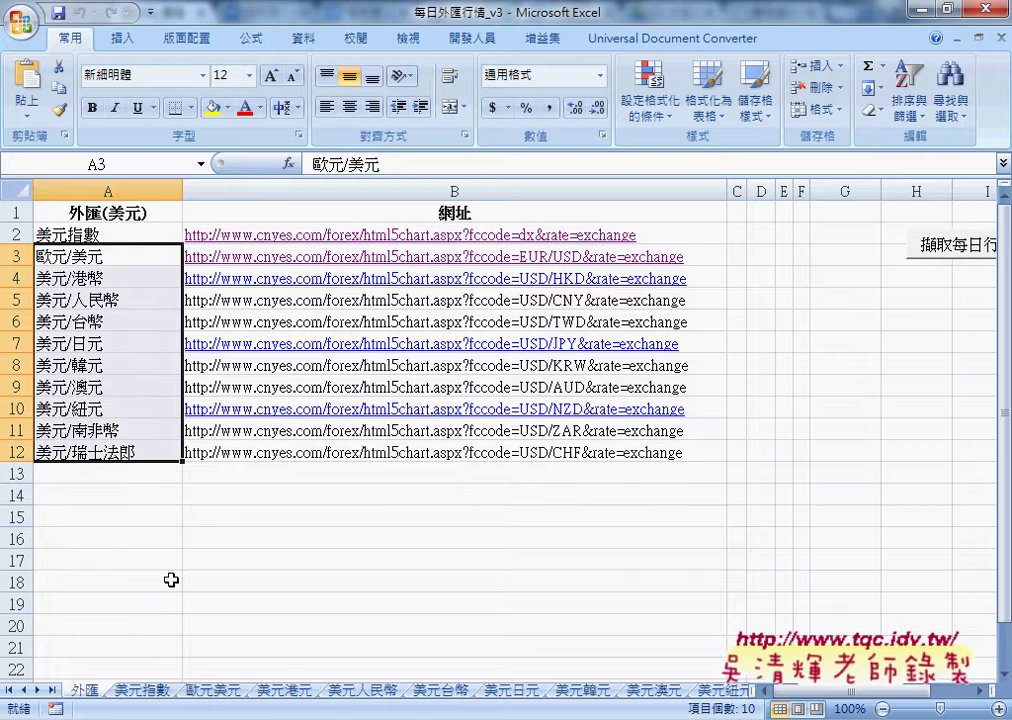
On 美元指數, fill row 6 down so it repeats the 20150709 figures
click(143, 690)
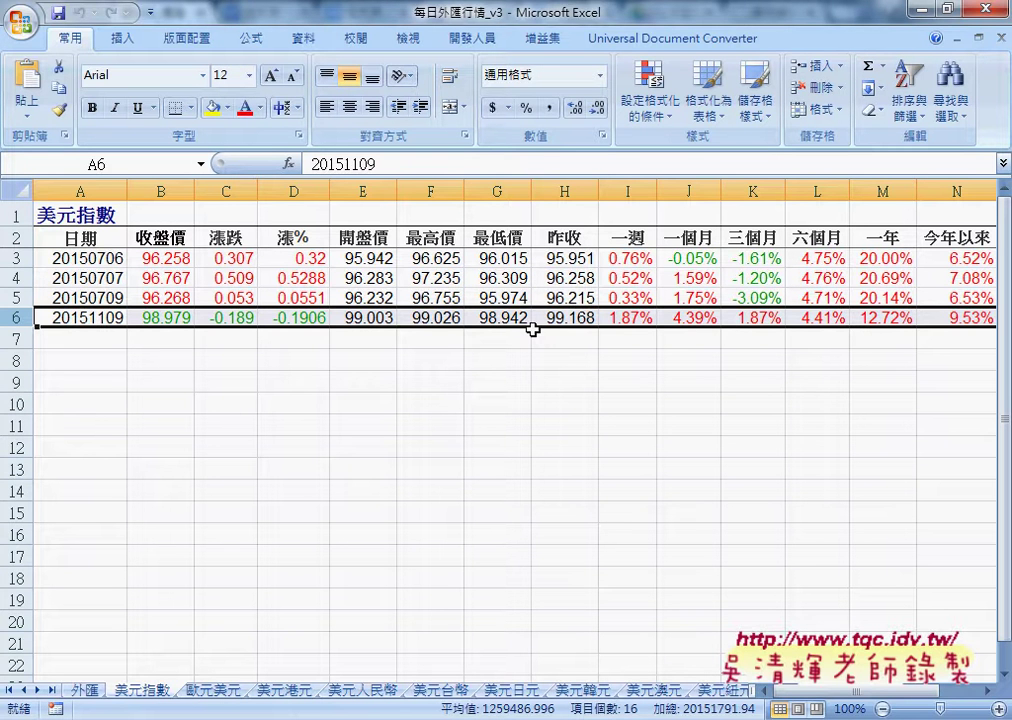
key(ctrl+d)
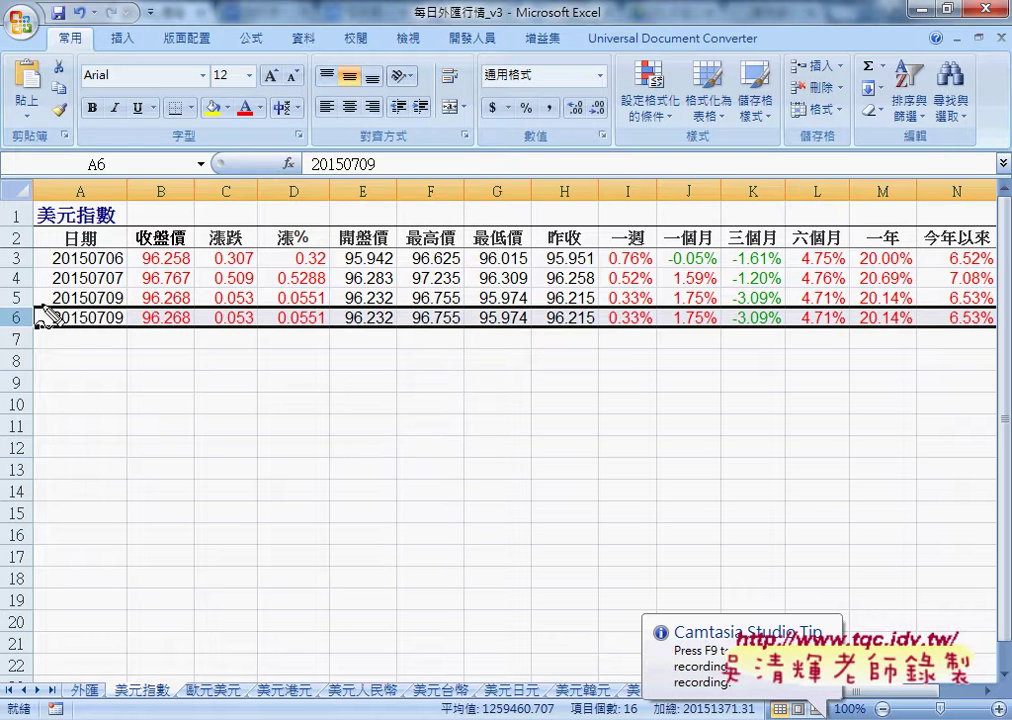
mouse_move(42, 328)
mouse_down()
mouse_move(40, 308)
mouse_move(470, 308)
mouse_move(527, 340)
mouse_up()
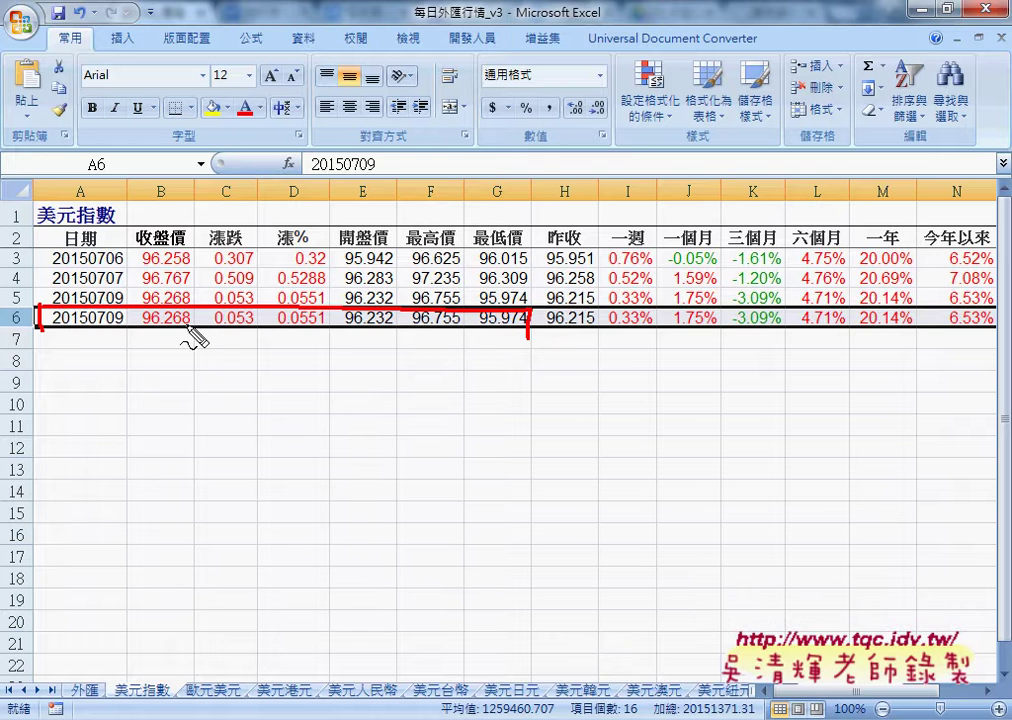
drag(80, 326, 392, 330)
drag(540, 305, 948, 322)
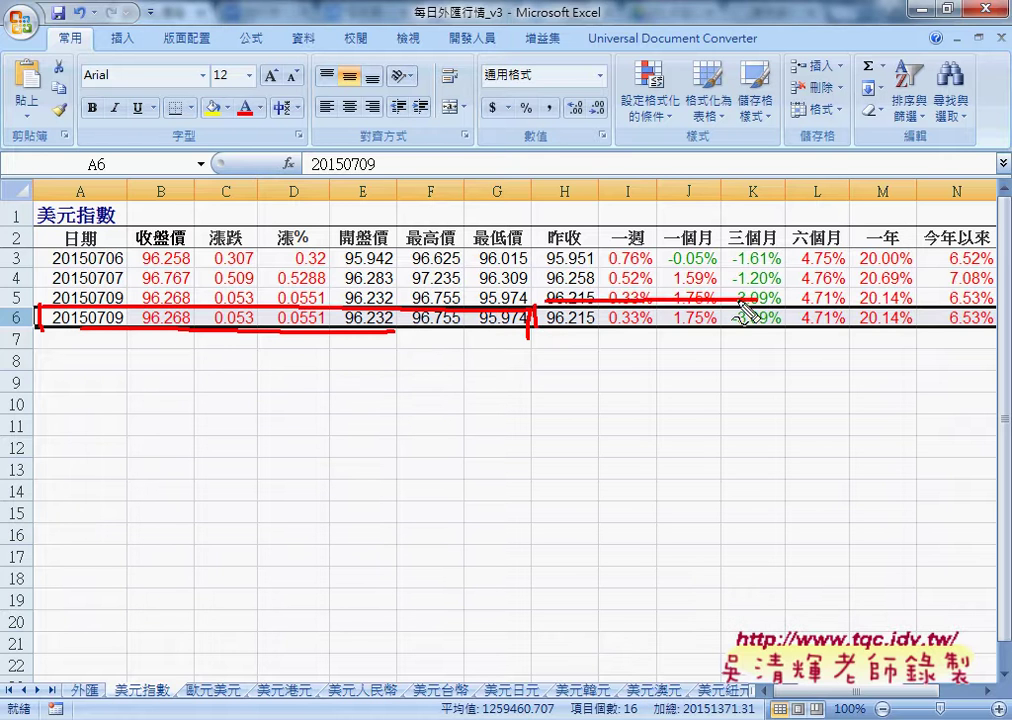
drag(550, 323, 718, 325)
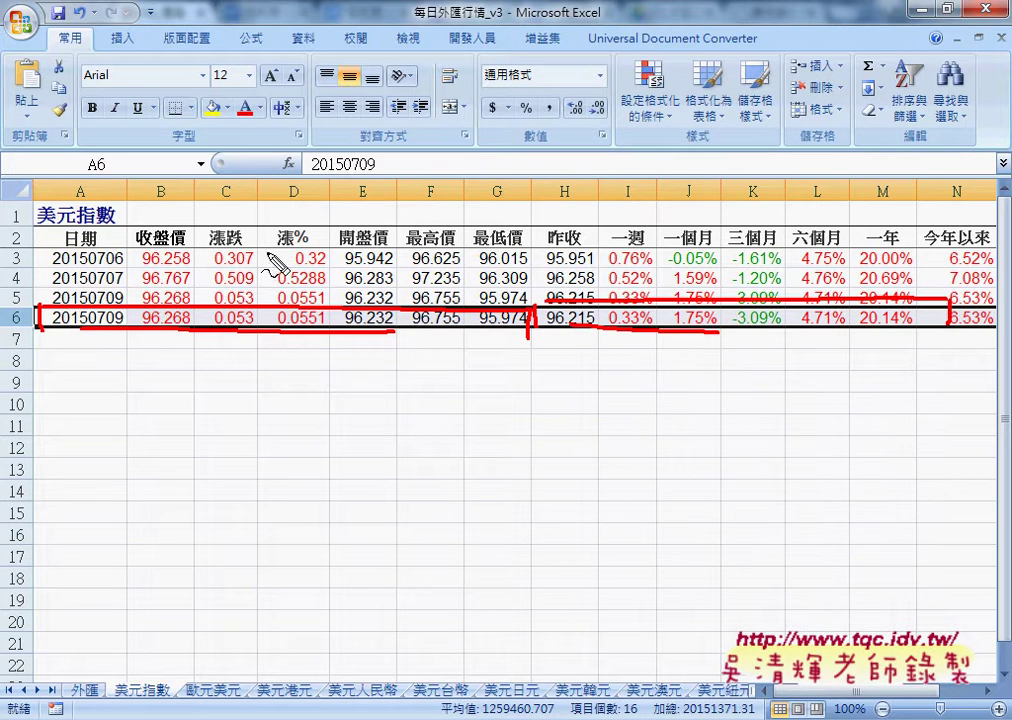
Highlight the 美元指數 data rows for comparison, then return to the 外匯 sheet
mouse_move(39, 242)
mouse_down()
mouse_move(455, 221)
mouse_move(840, 244)
mouse_up()
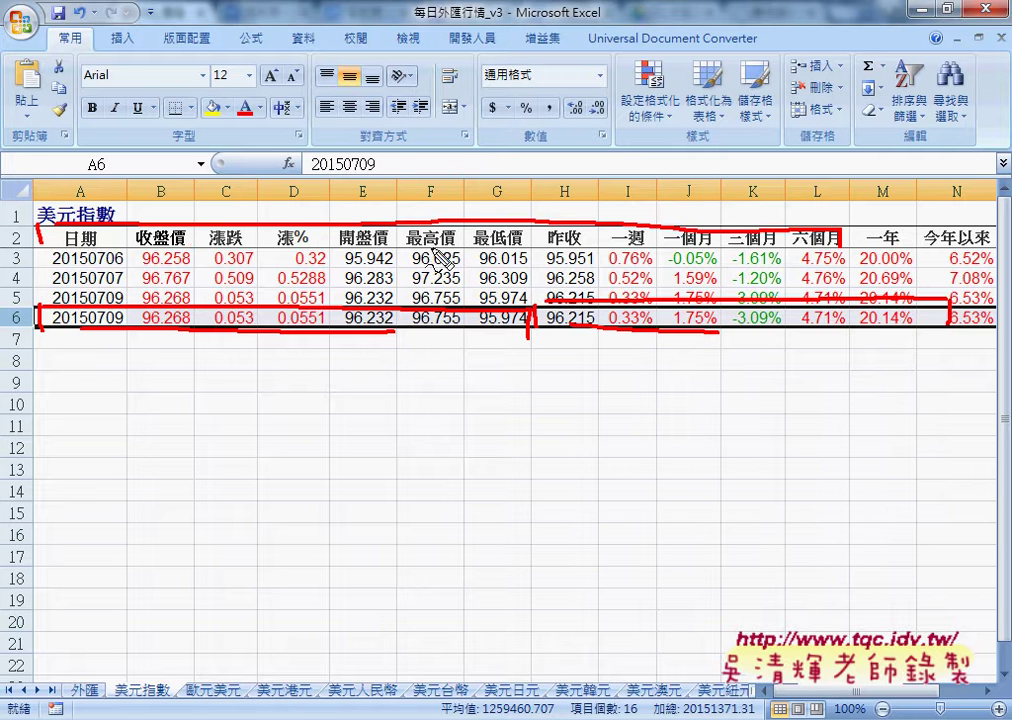
drag(40, 328, 38, 410)
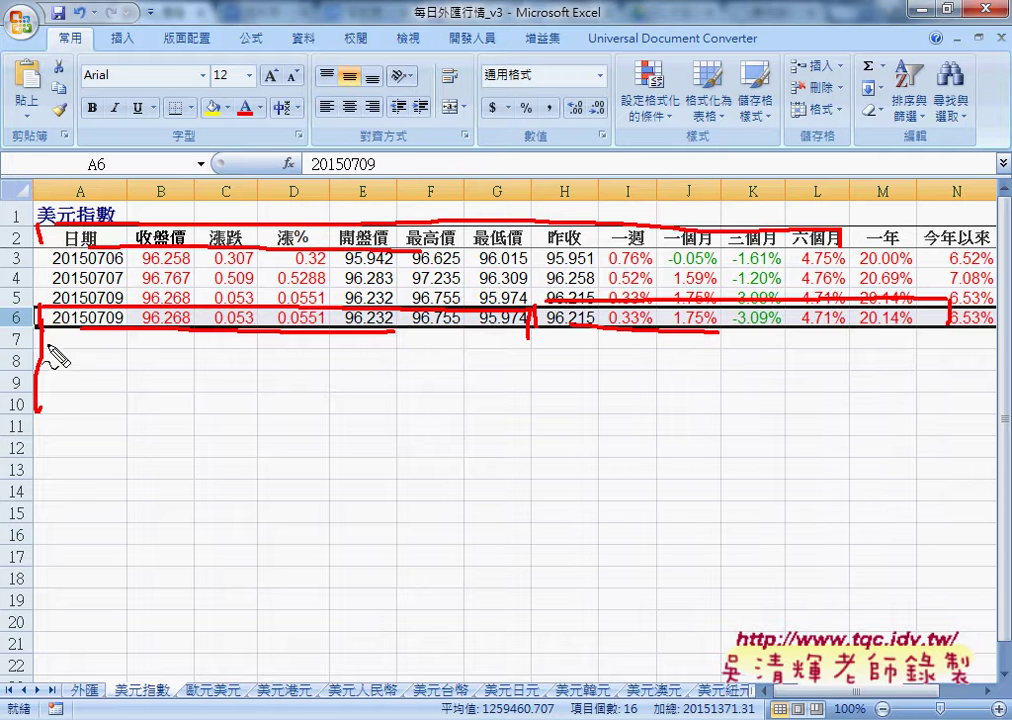
drag(185, 332, 440, 333)
drag(471, 375, 471, 393)
drag(38, 396, 336, 395)
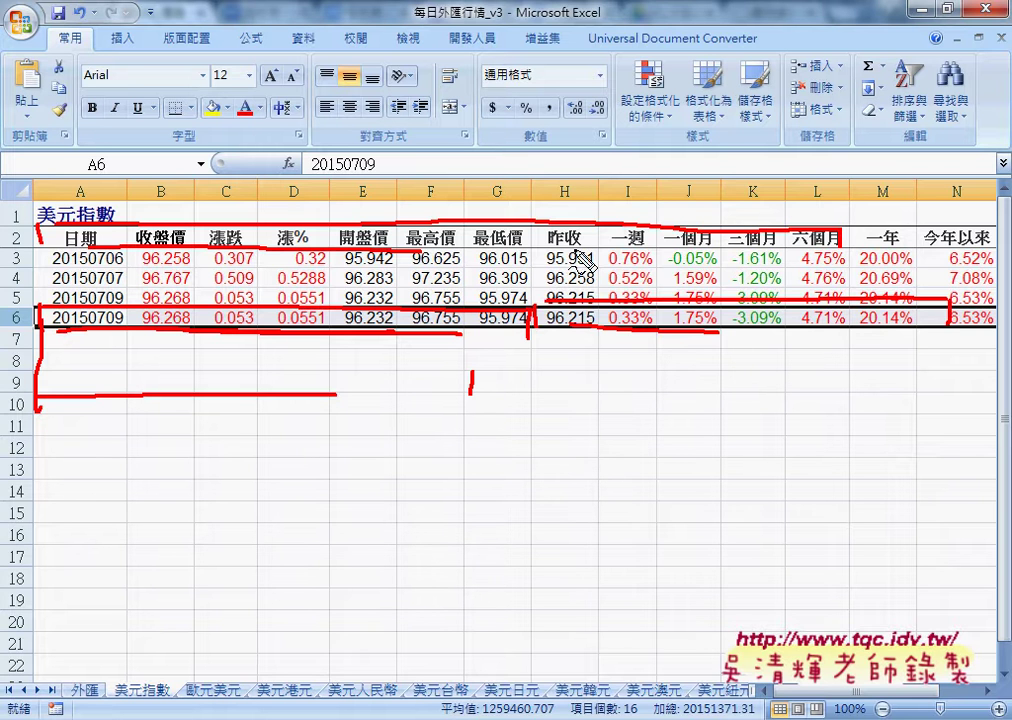
key(Escape)
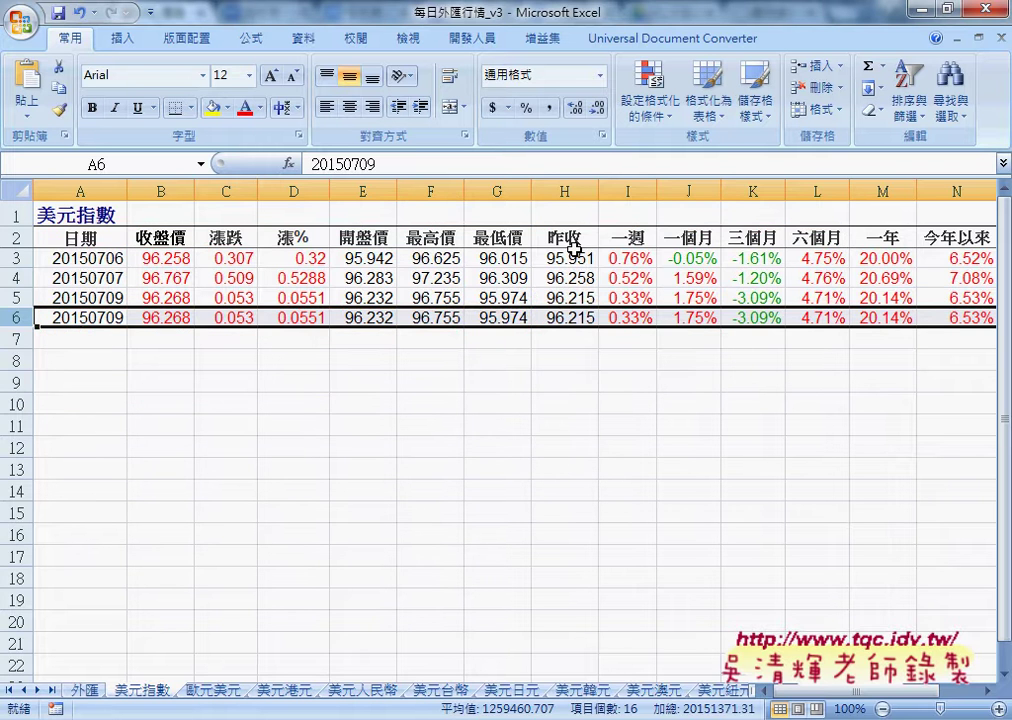
click(86, 690)
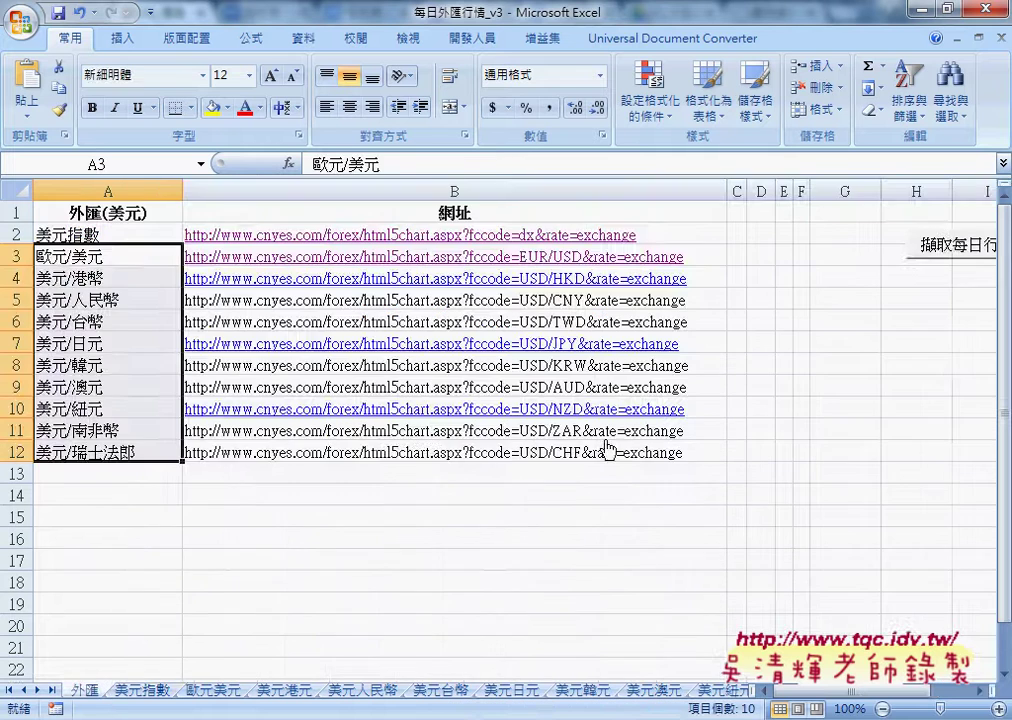
Run 擷取每日行情 to add the 20151109 rates, then select 外匯's currency names from A2
click(945, 253)
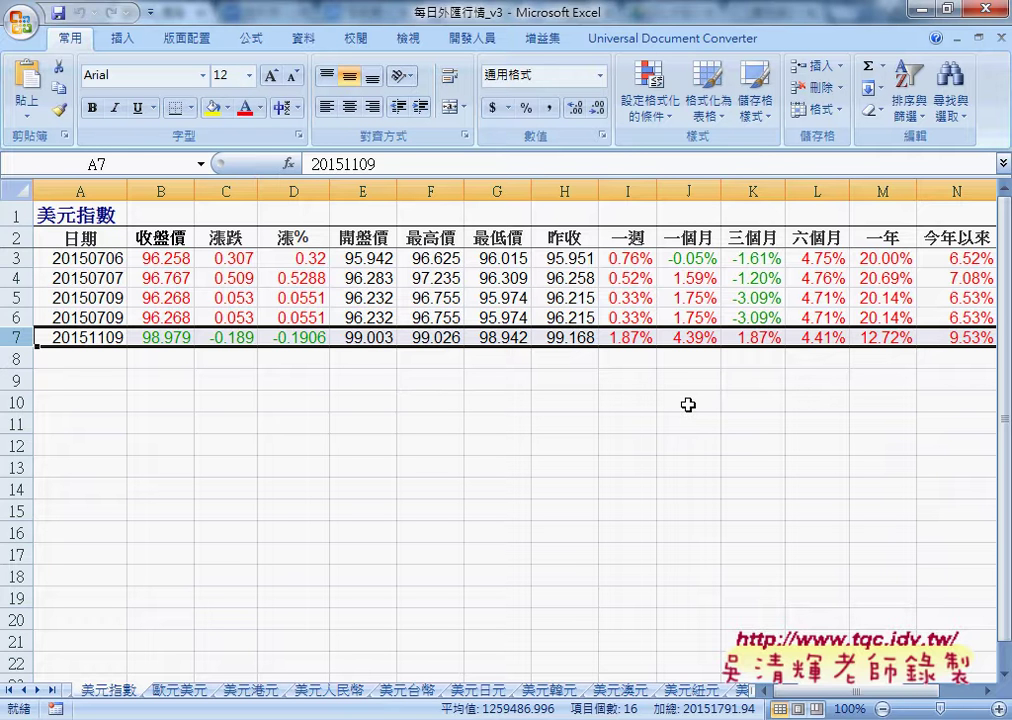
click(23, 690)
click(85, 691)
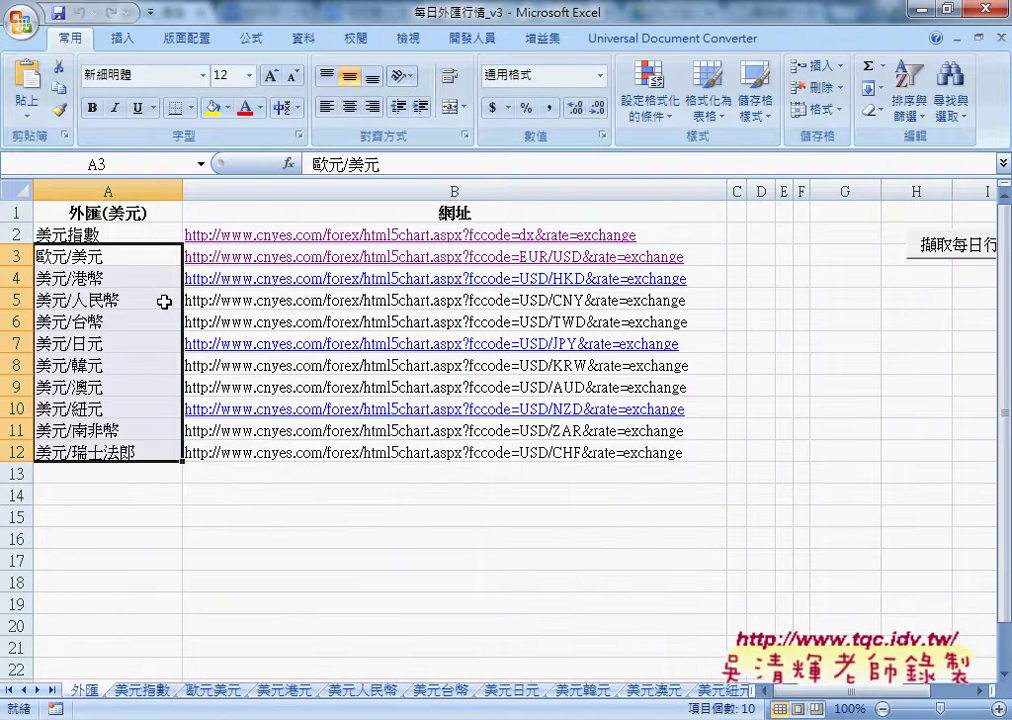
mouse_move(128, 237)
mouse_down()
mouse_move(112, 278)
mouse_move(100, 452)
mouse_up()
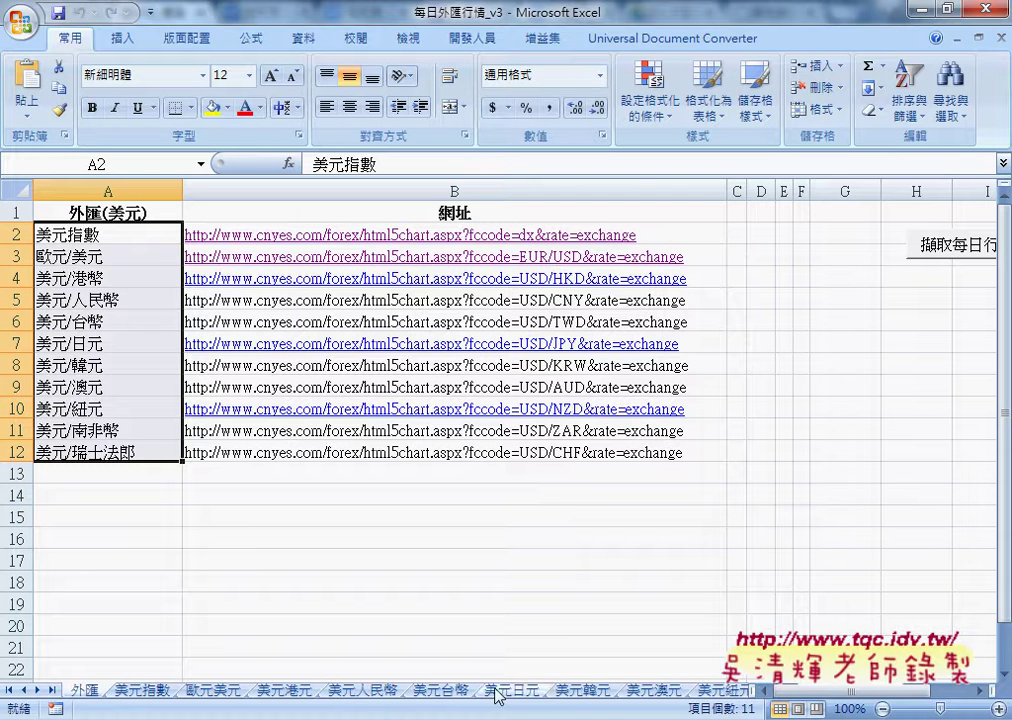
mouse_move(462, 708)
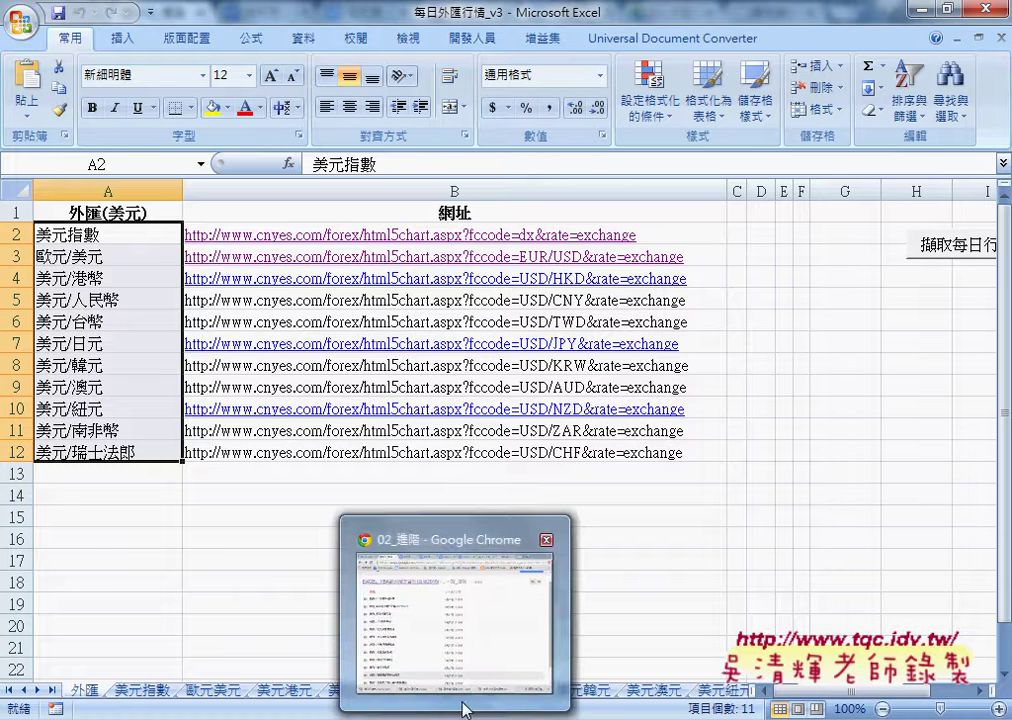
Open 程式碼 from the 範例_每日外匯行情 Drive folder as a full Google Docs document
click(466, 641)
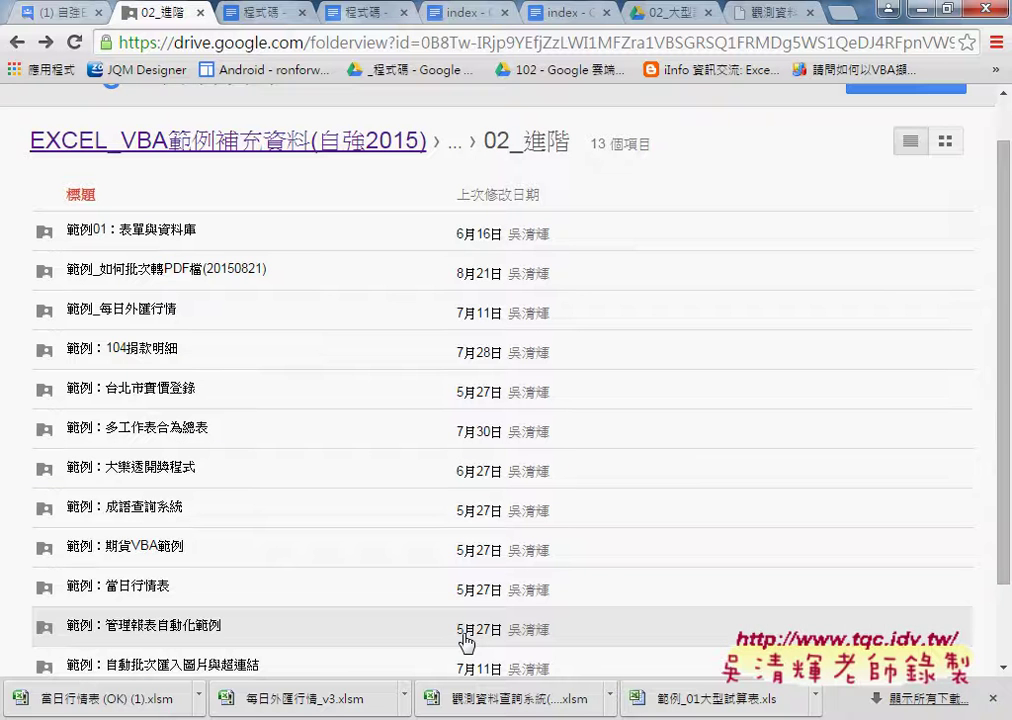
click(143, 318)
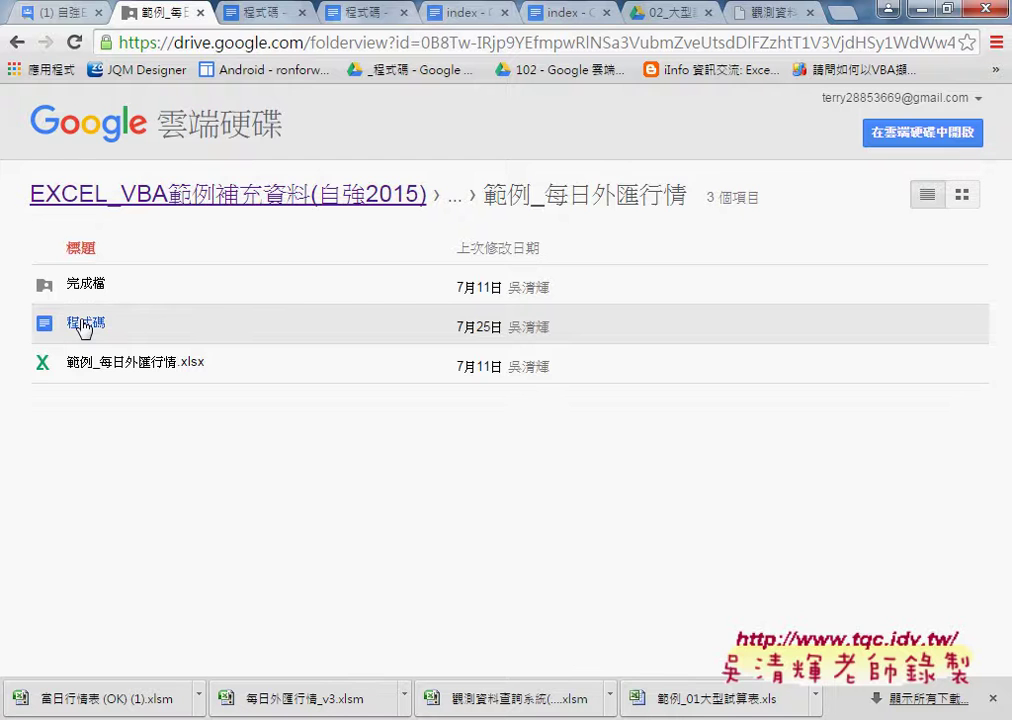
click(85, 325)
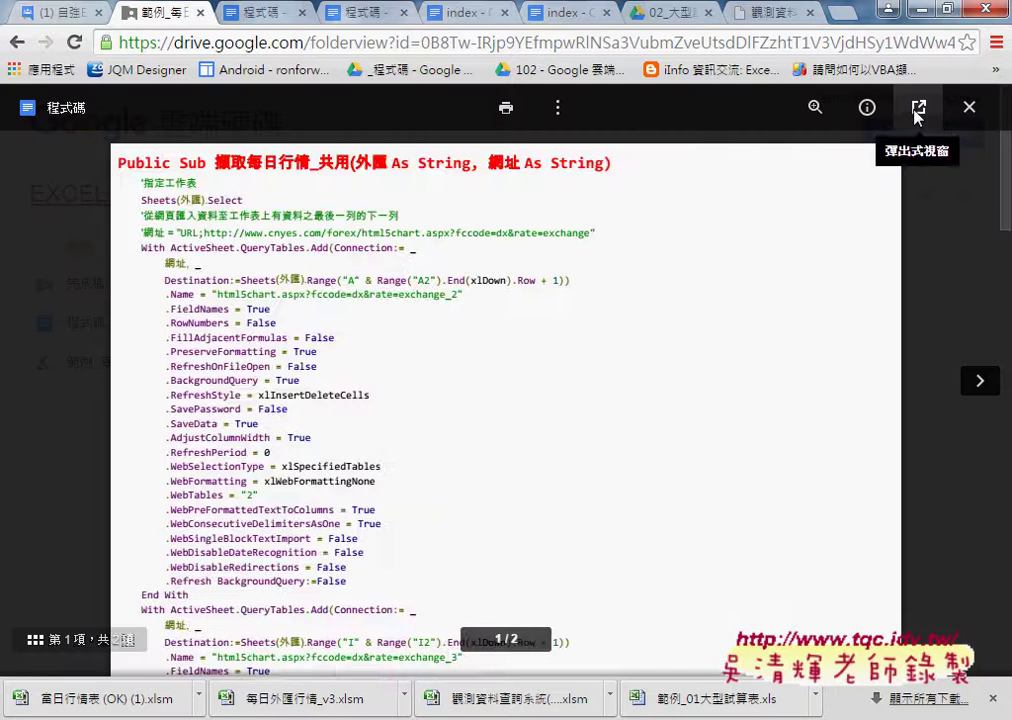
click(918, 106)
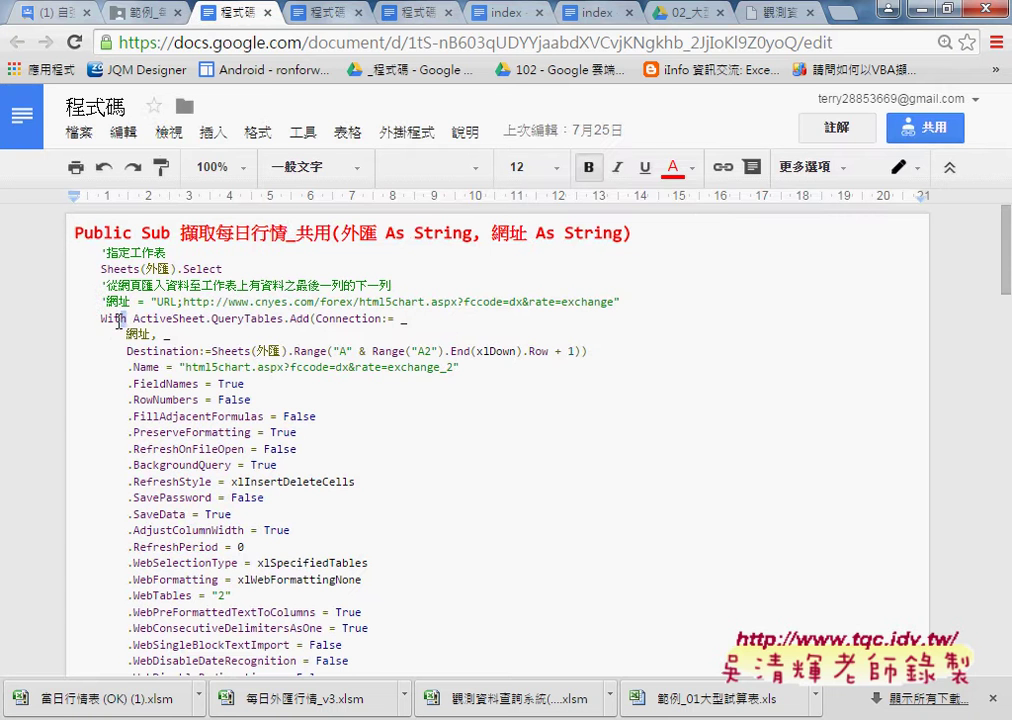
Select the first With…End With query block and the Sheets(外匯).Select line
mouse_move(130, 318)
mouse_down()
mouse_move(100, 321)
mouse_move(258, 377)
mouse_move(293, 410)
mouse_up()
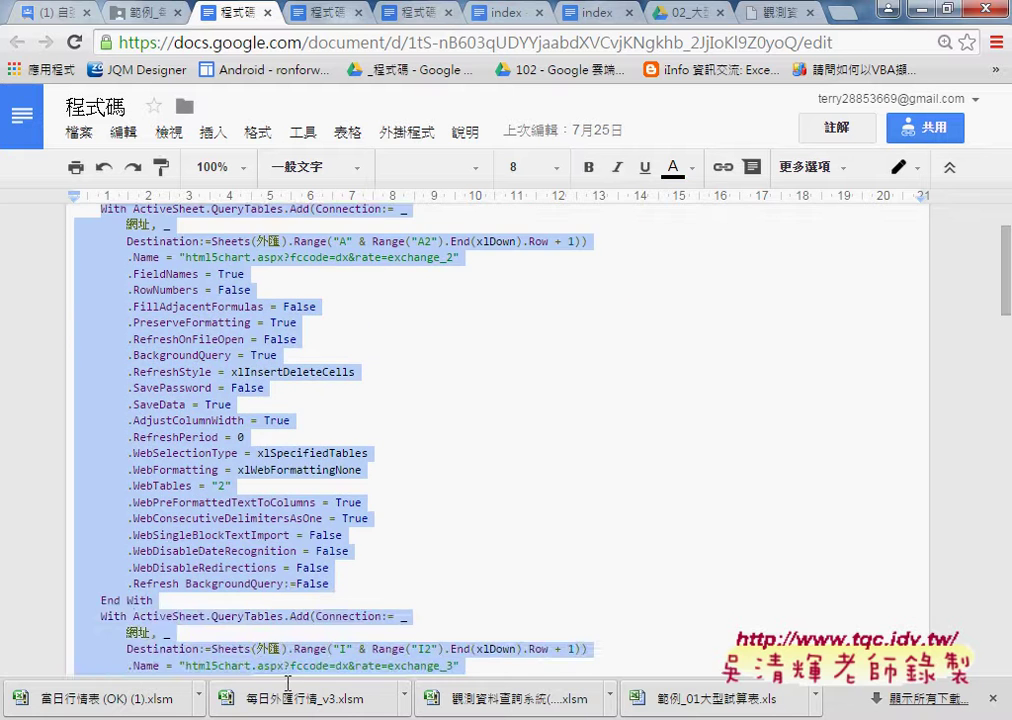
scroll(293, 405, up, 2)
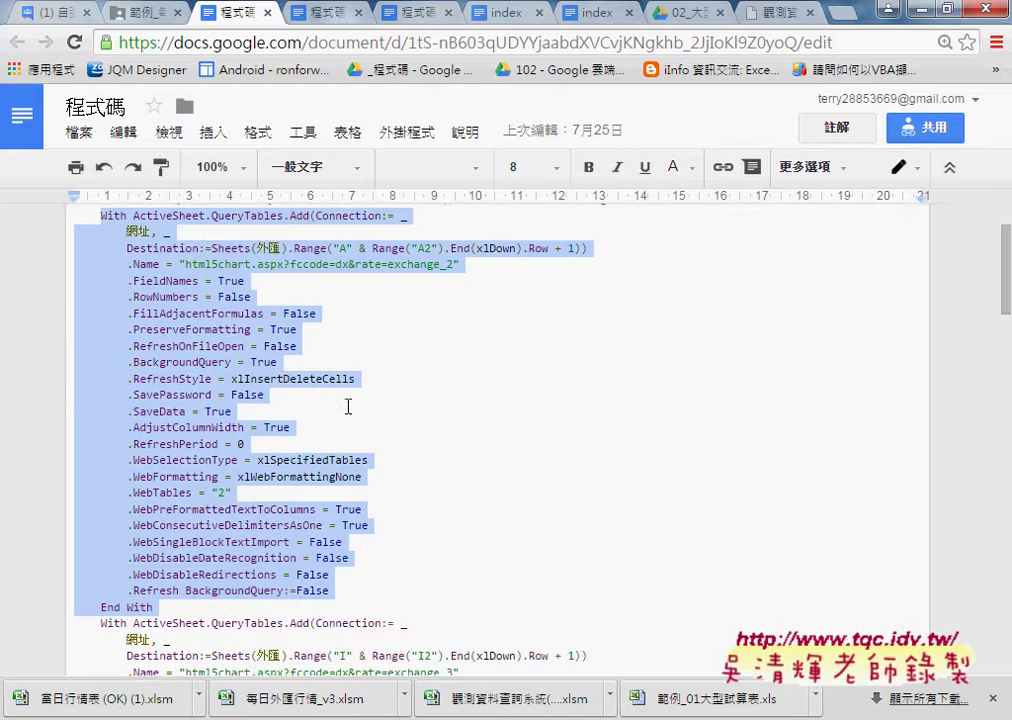
scroll(254, 387, up, 1)
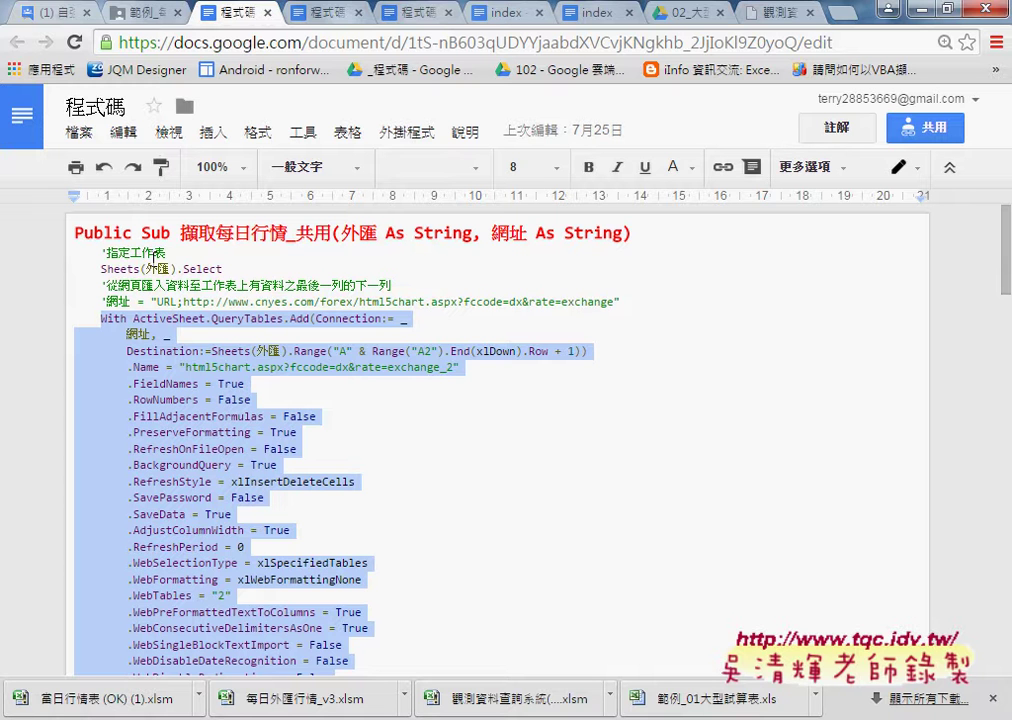
drag(226, 267, 107, 270)
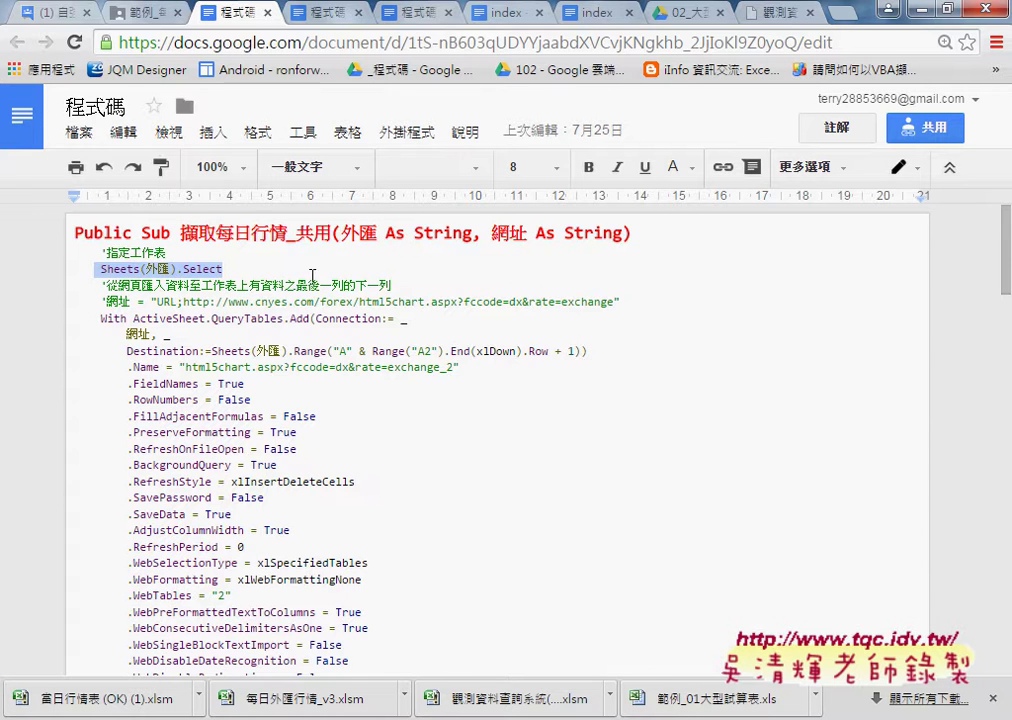
Scroll to the 擷取每日行情 subroutine and highlight the 擷取每日行情_共用 call name
scroll(371, 393, down, 2)
scroll(371, 393, down, 3)
scroll(371, 393, down, 3)
scroll(371, 393, down, 1)
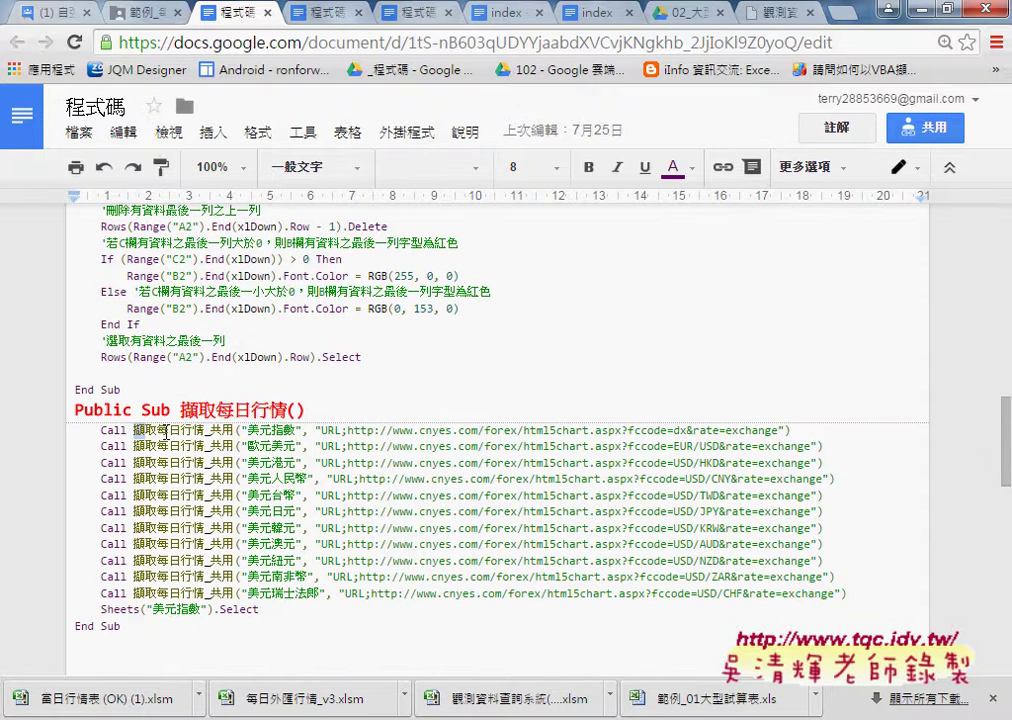
drag(137, 430, 236, 430)
click(273, 430)
scroll(354, 372, up, 2)
scroll(354, 372, up, 2)
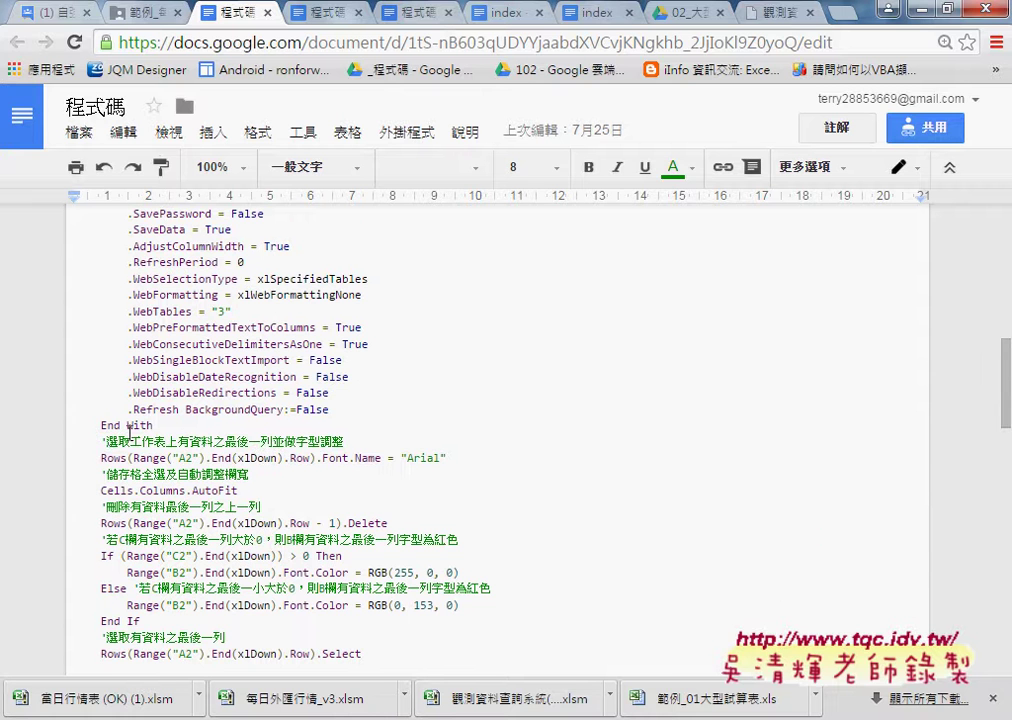
scroll(198, 465, down, 1)
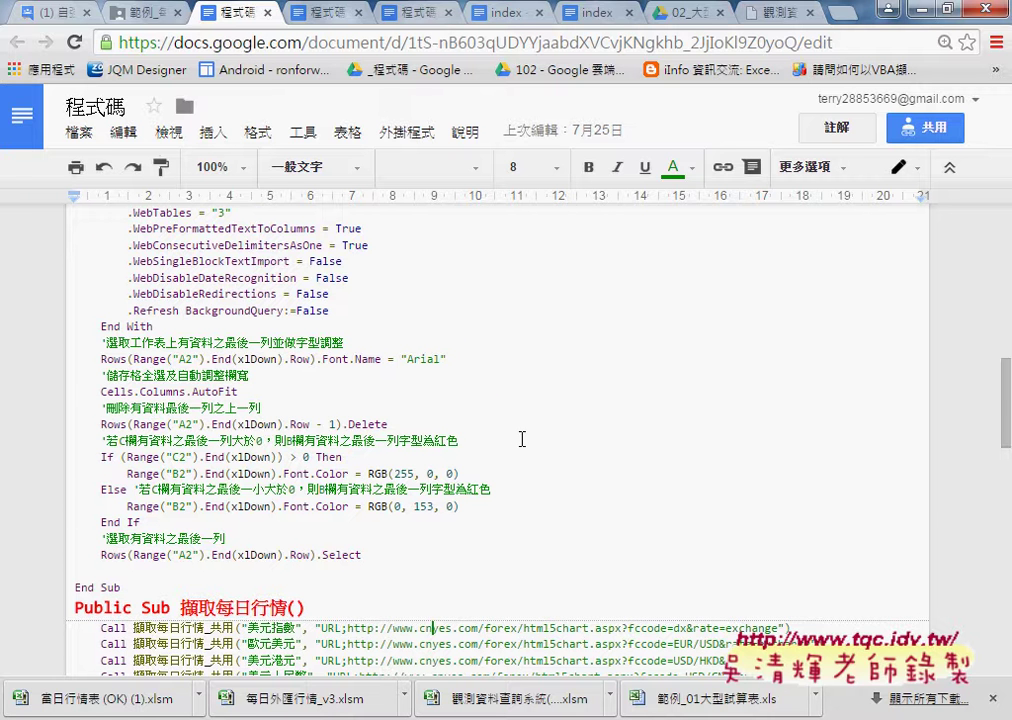
Select the ?fccode=dx&rate=exchange query string in the first Call URL
scroll(521, 440, down, 2)
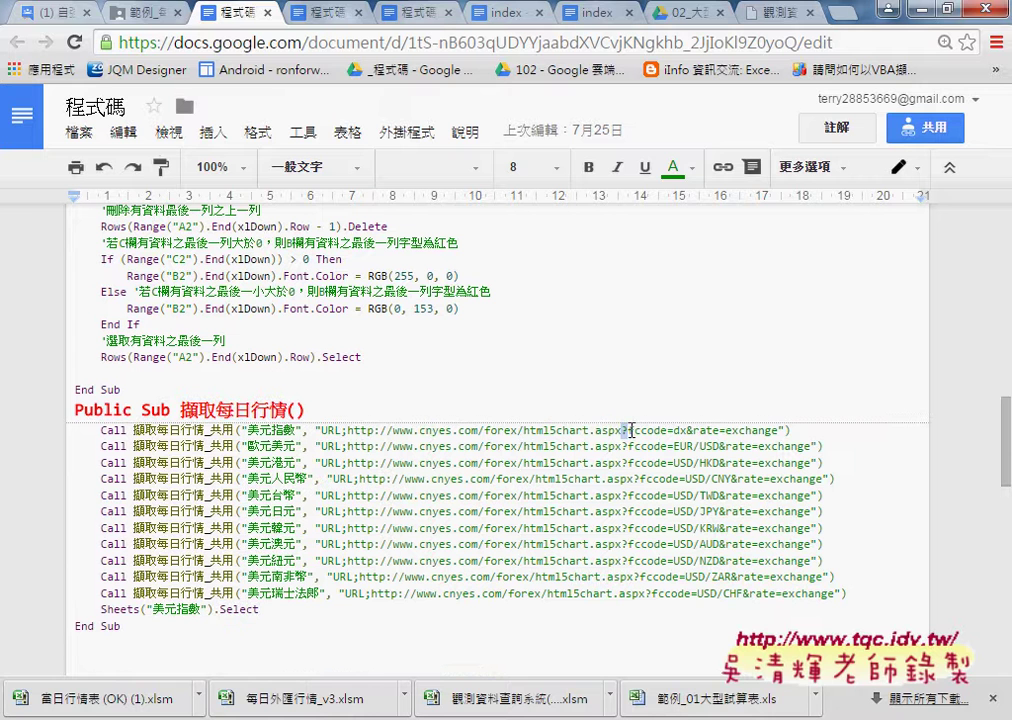
drag(631, 430, 774, 430)
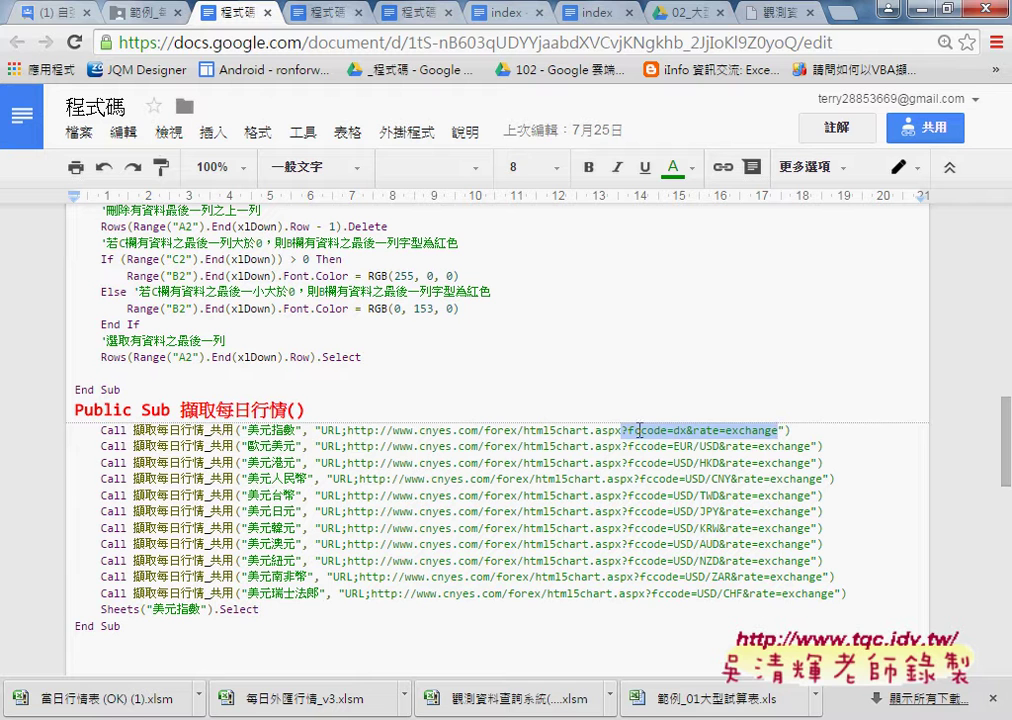
drag(639, 430, 641, 434)
drag(640, 437, 607, 452)
drag(607, 455, 625, 428)
mouse_move(595, 357)
mouse_down()
mouse_move(627, 397)
mouse_move(629, 372)
mouse_up()
mouse_move(670, 339)
mouse_down()
mouse_move(659, 369)
mouse_move(673, 358)
mouse_up()
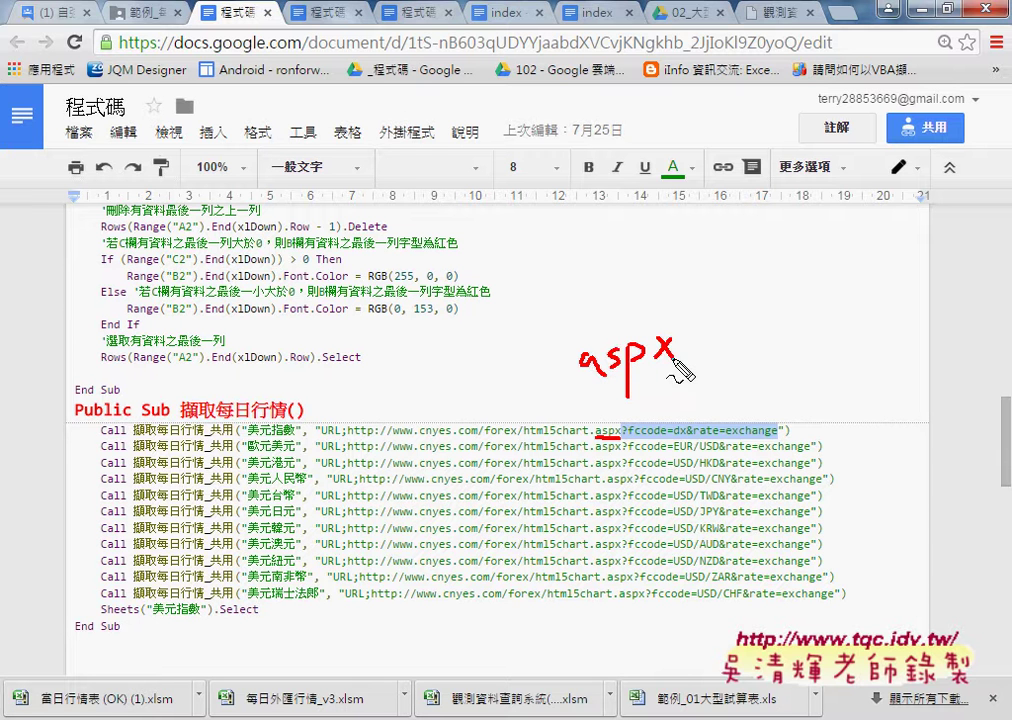
drag(578, 381, 688, 380)
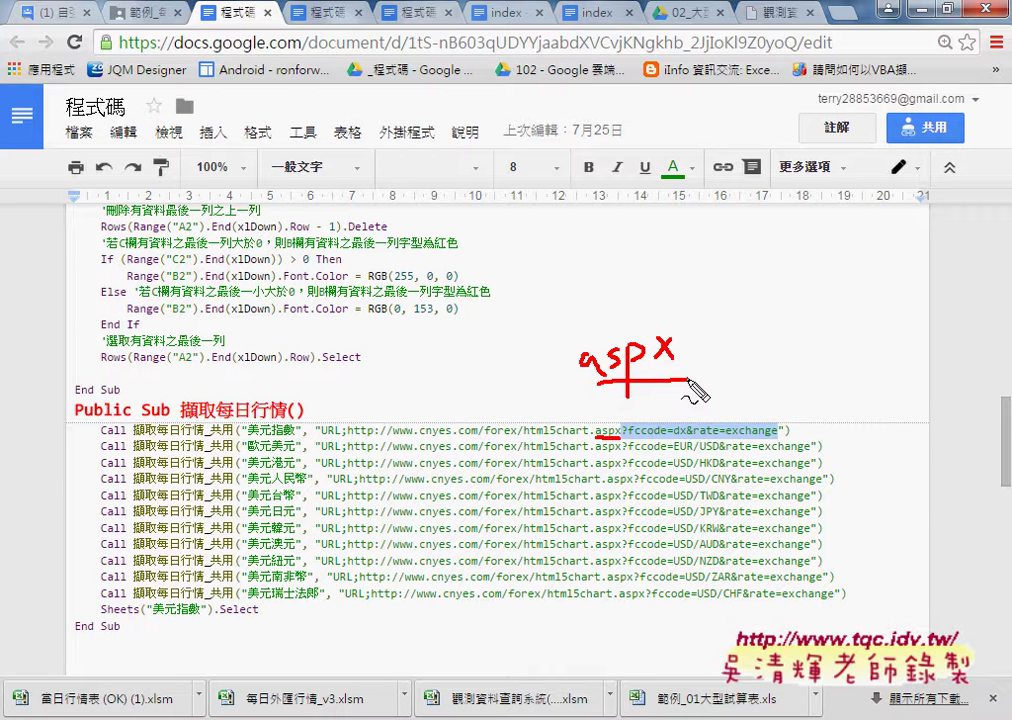
Mark other parts of the Call line URLs, then return to the 範例 tab's code preview
drag(595, 390, 684, 390)
mouse_move(745, 337)
mouse_down()
mouse_move(748, 395)
mouse_move(750, 358)
mouse_up()
mouse_move(770, 312)
mouse_down()
mouse_move(796, 380)
mouse_move(797, 346)
mouse_up()
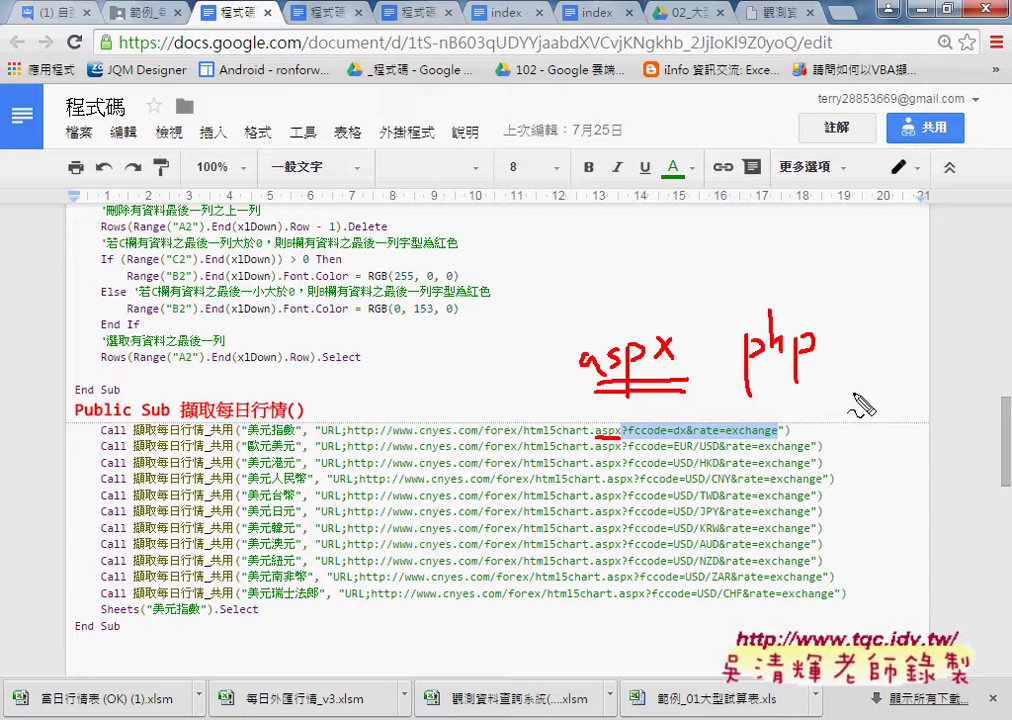
click(848, 388)
drag(882, 352, 866, 410)
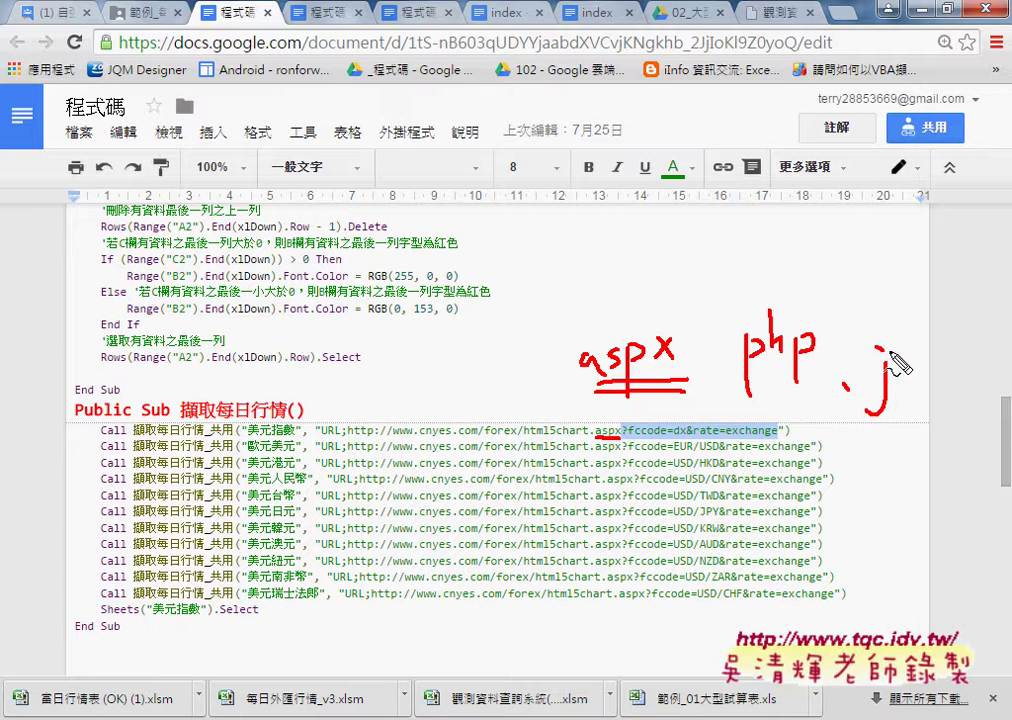
mouse_move(918, 352)
mouse_down()
mouse_move(906, 385)
mouse_move(938, 385)
mouse_up()
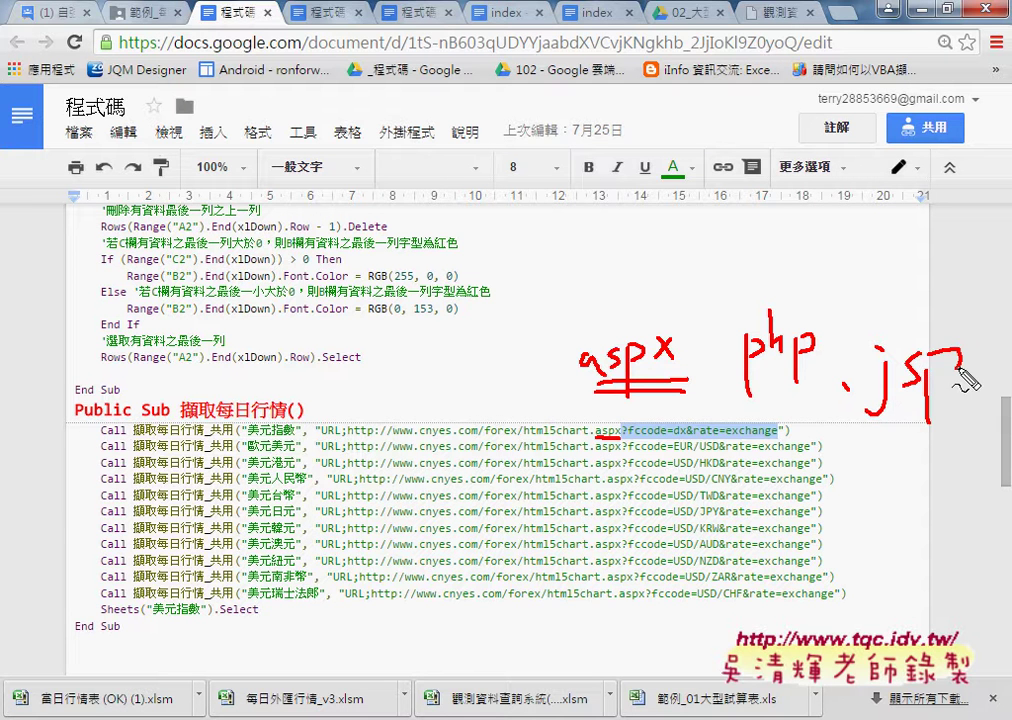
drag(866, 411, 948, 407)
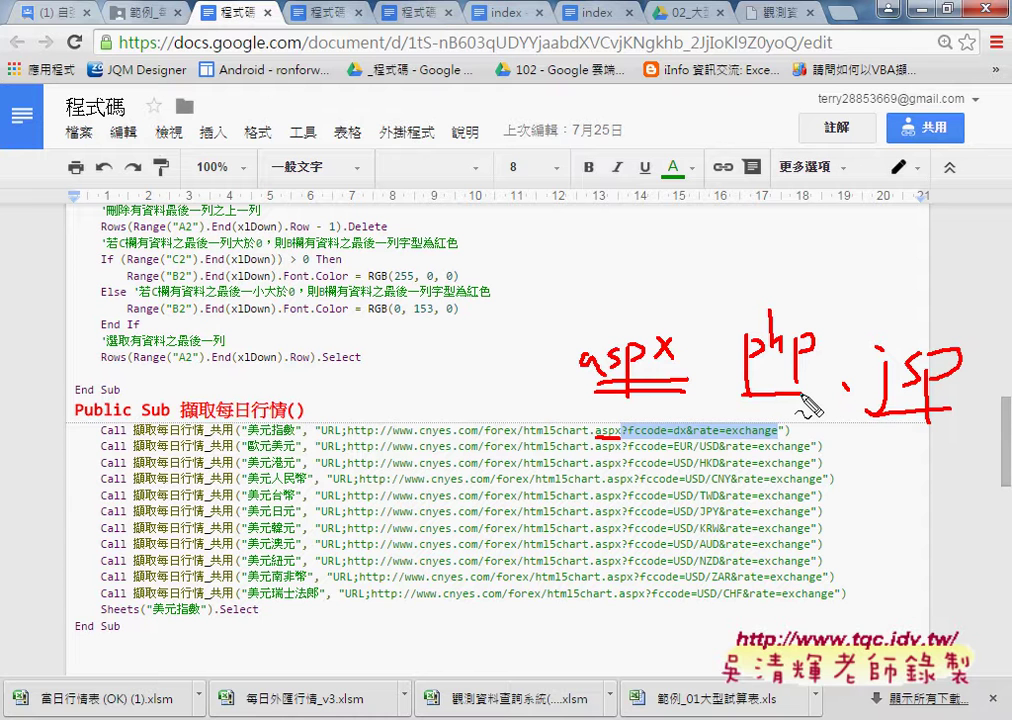
drag(746, 393, 800, 391)
key(Escape)
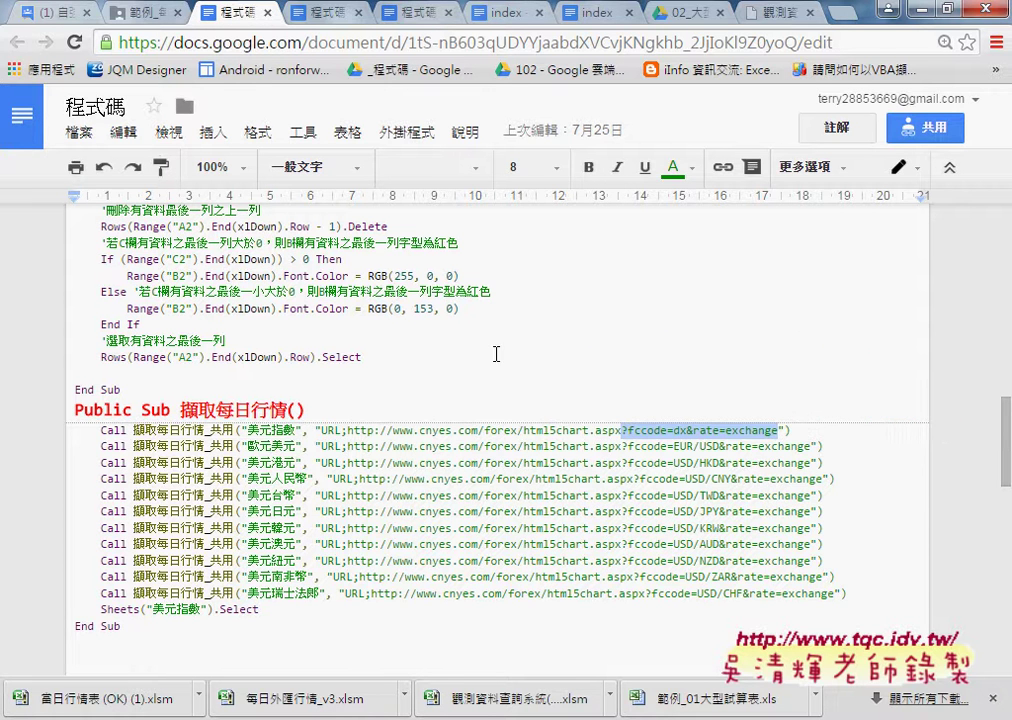
click(164, 20)
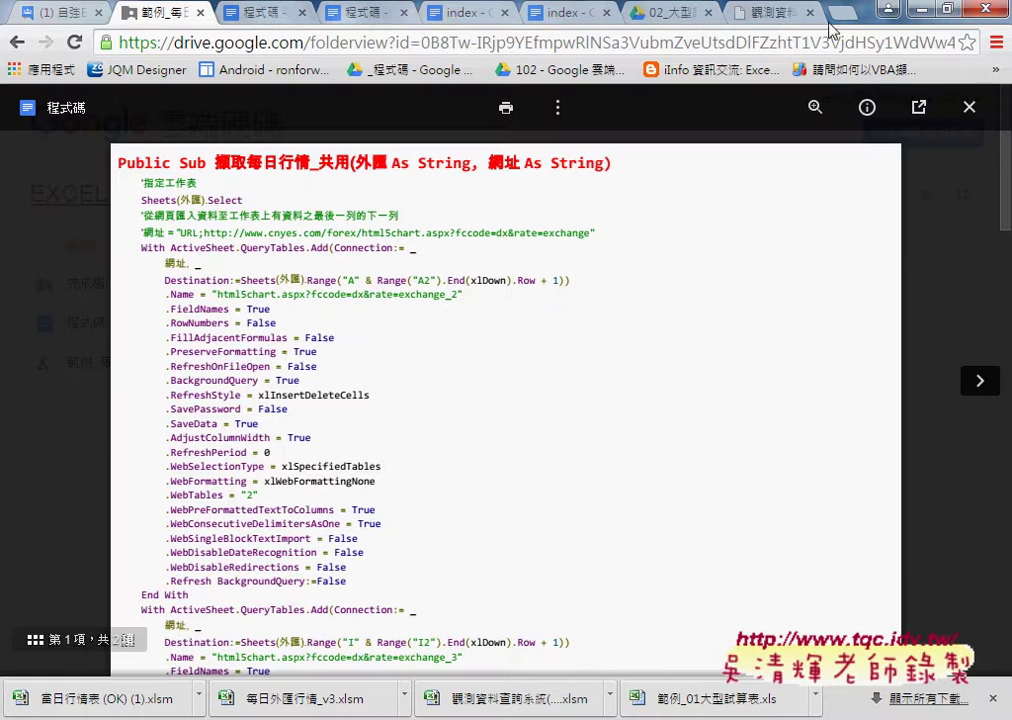
On the observation query page, pick station 臺南 and select the page address's jsp extension
click(768, 12)
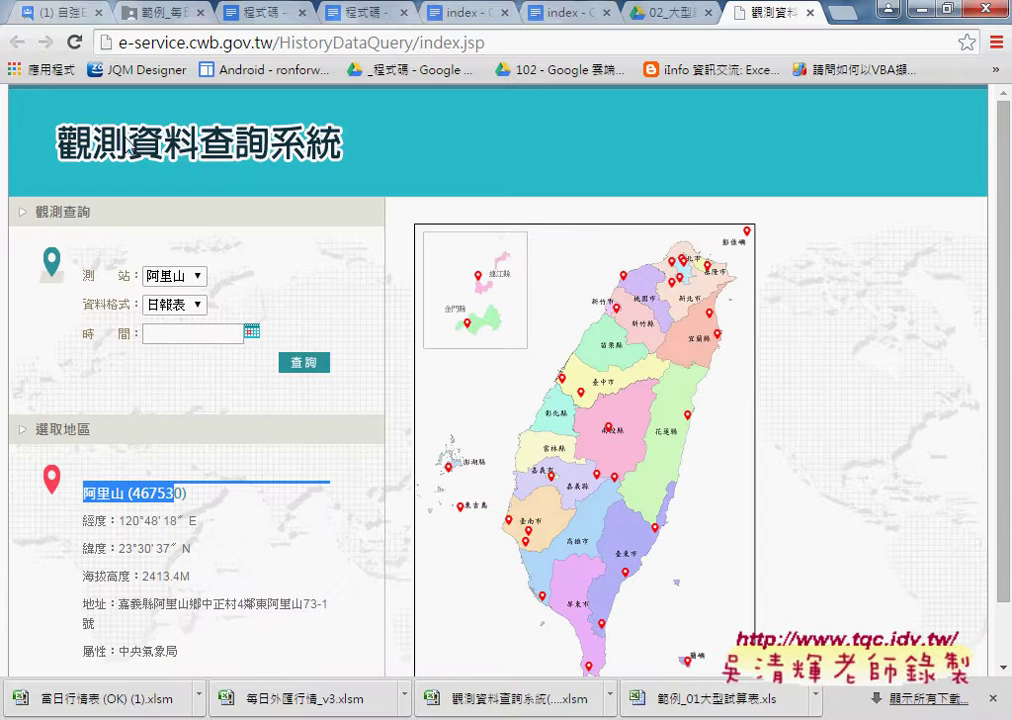
click(196, 275)
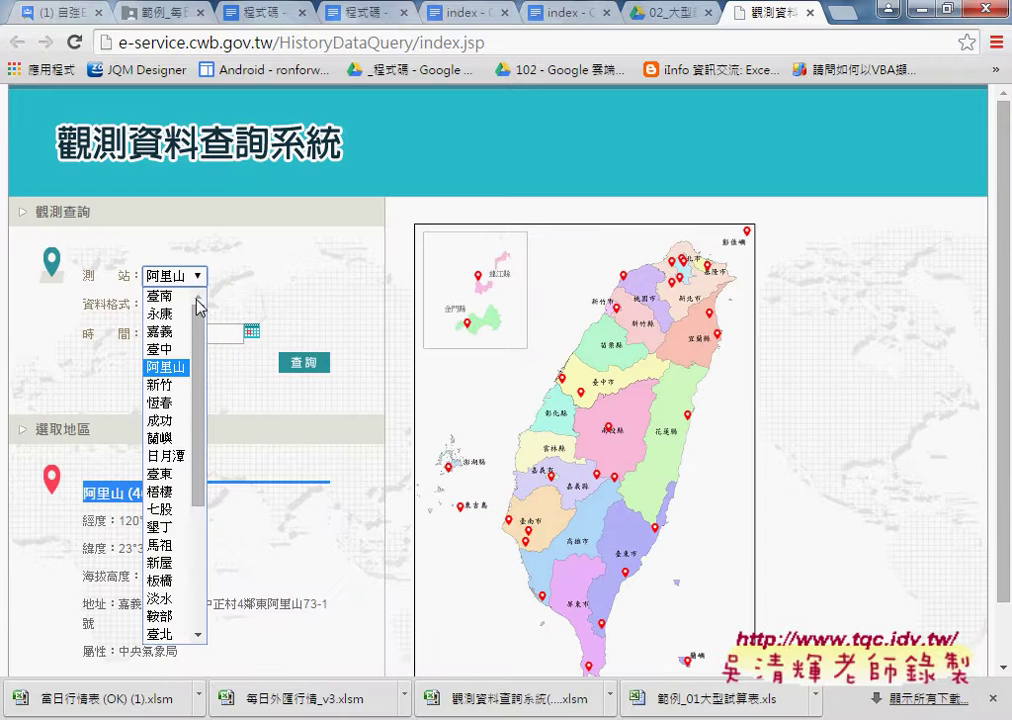
click(159, 296)
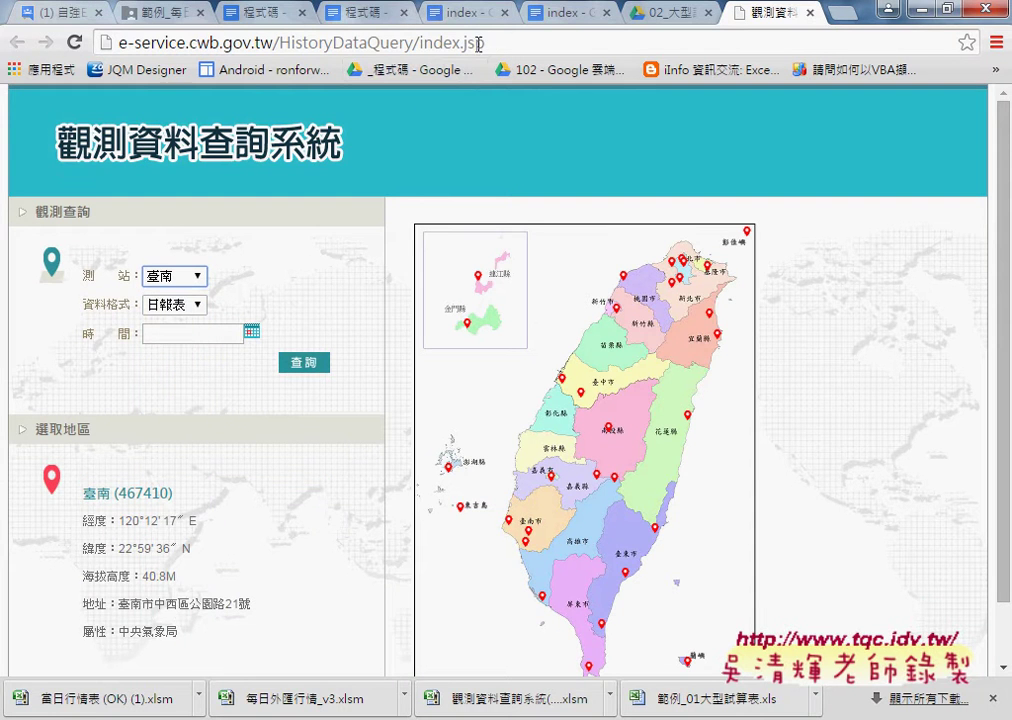
double_click(486, 45)
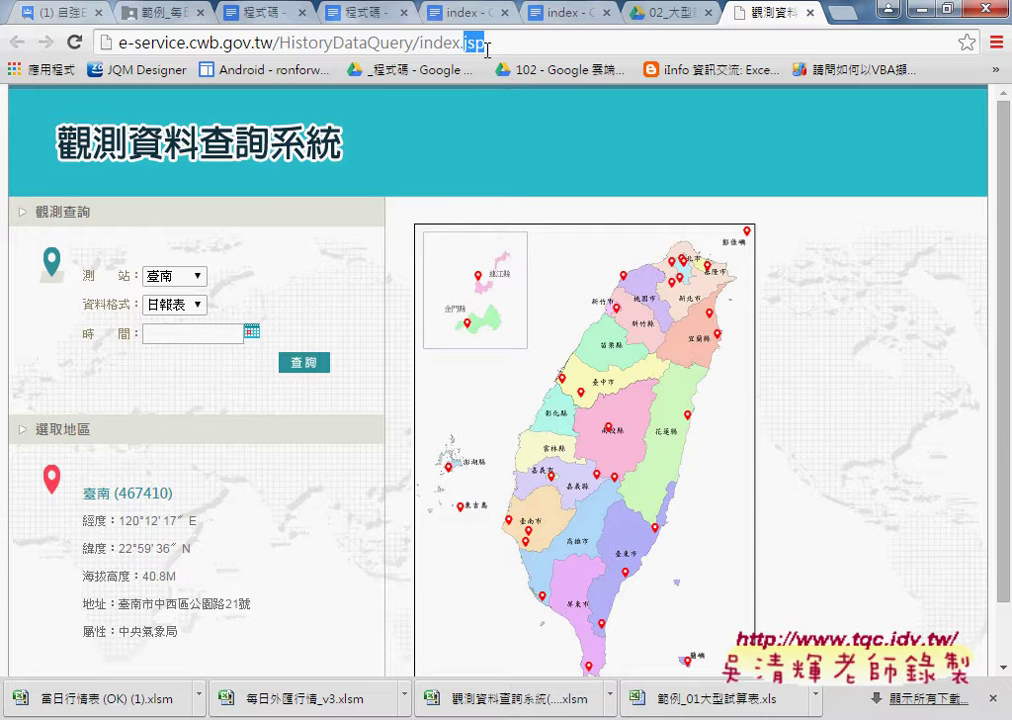
Keep 臺南 as the station and highlight its station details text
click(184, 283)
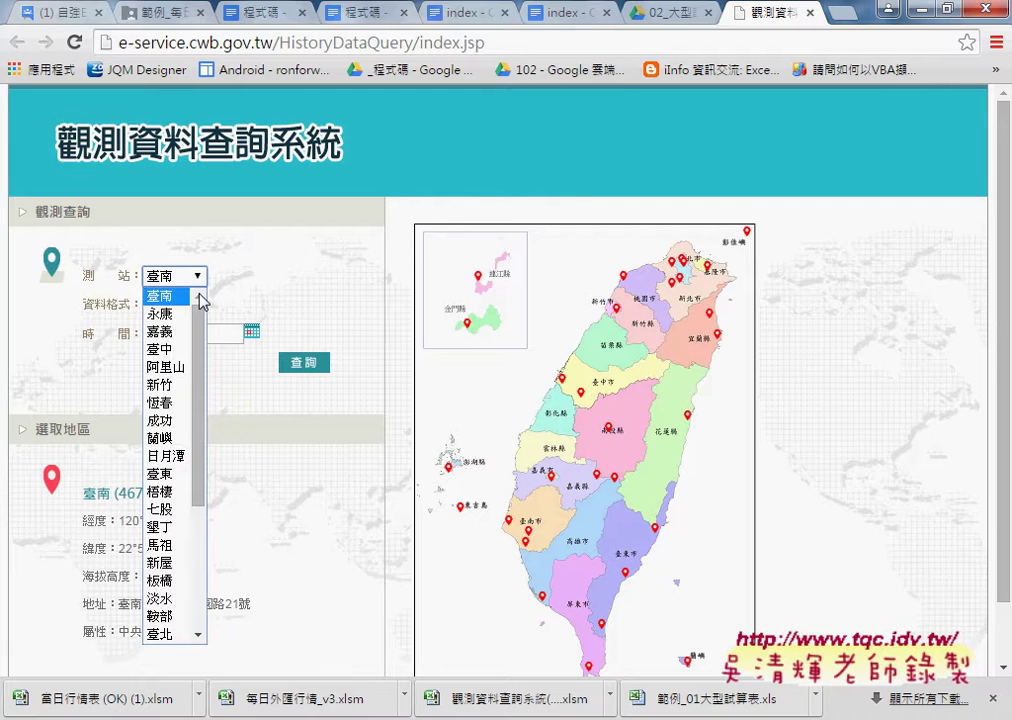
drag(199, 329, 199, 452)
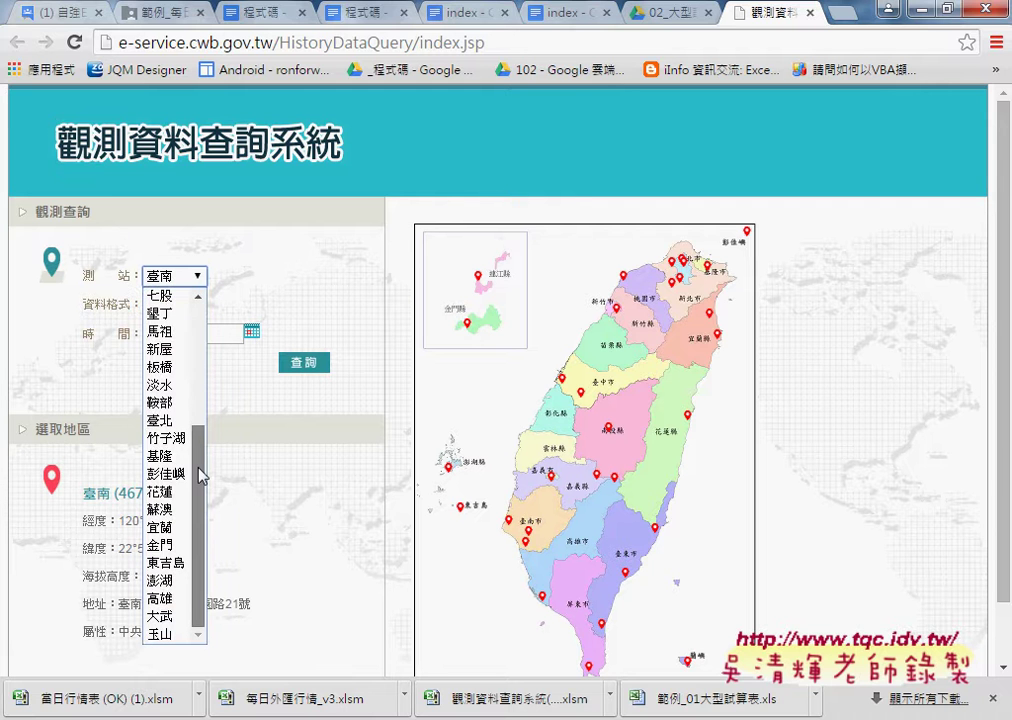
click(199, 296)
scroll(199, 296, up, 4)
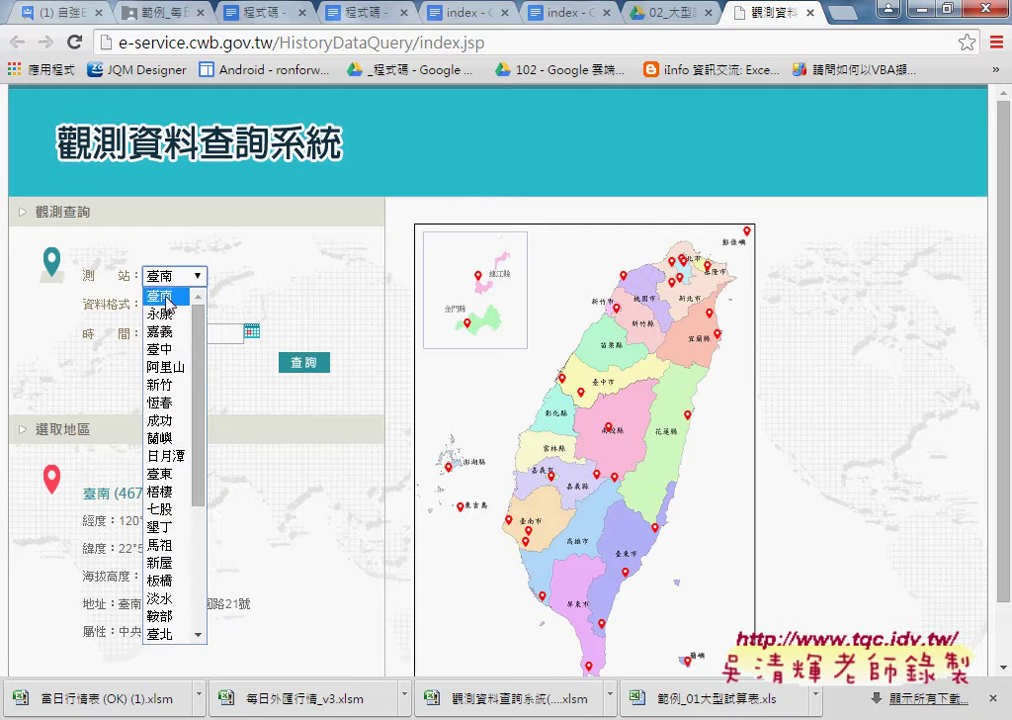
click(160, 299)
mouse_move(84, 493)
mouse_down()
mouse_move(169, 501)
mouse_move(210, 640)
mouse_up()
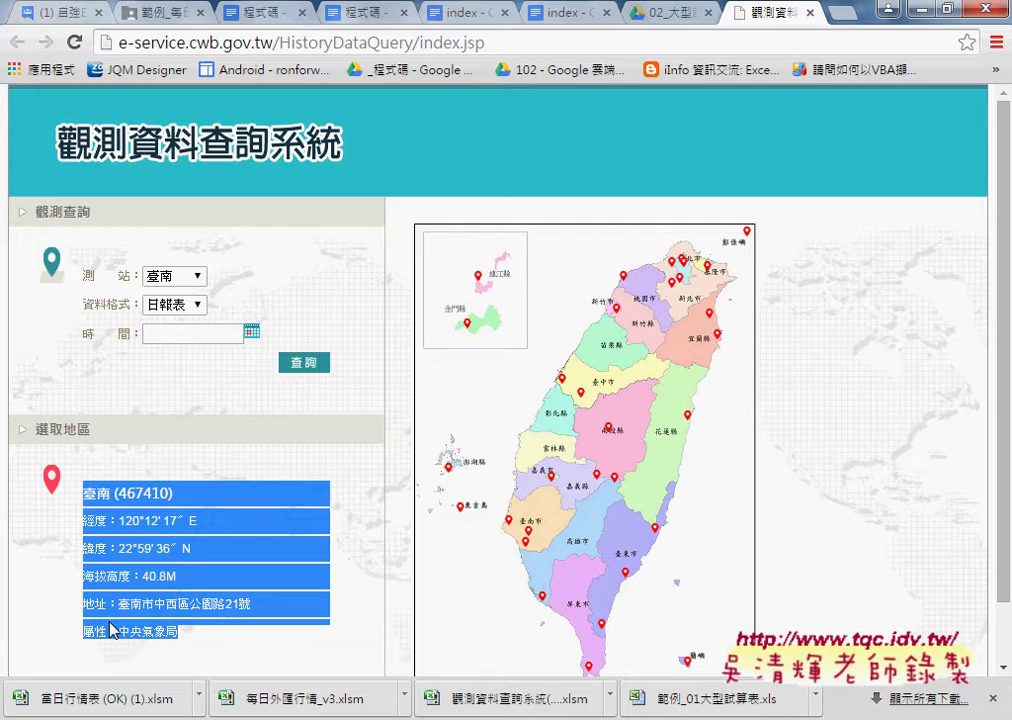
Switch to station 永康 and highlight its longitude, latitude and altitude values
click(196, 277)
click(183, 316)
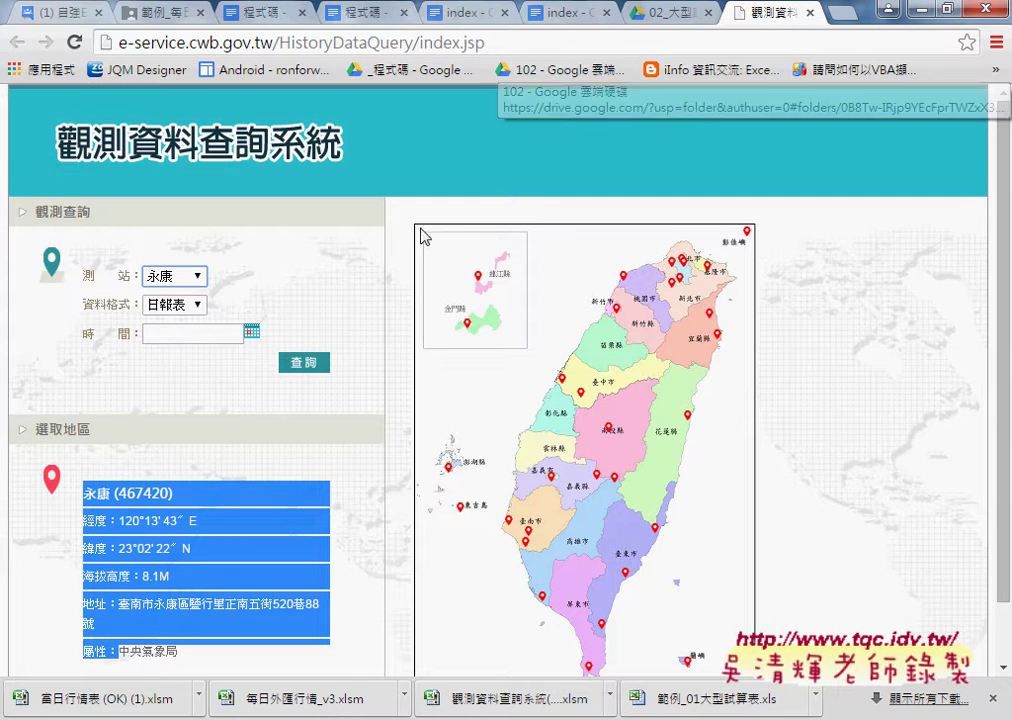
click(141, 258)
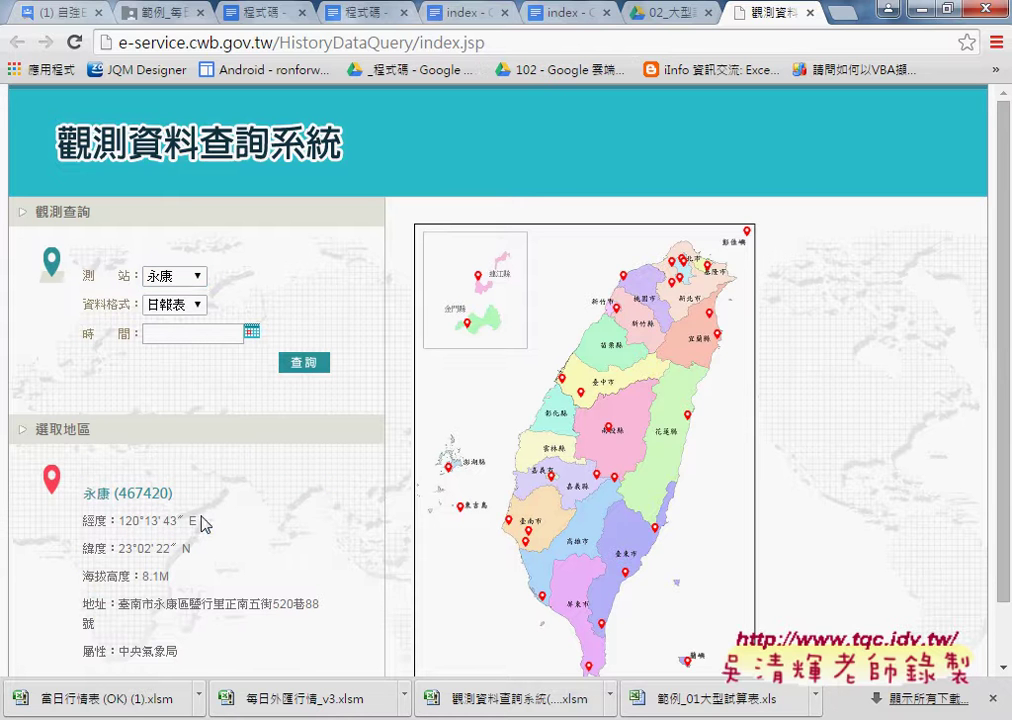
drag(199, 523, 119, 522)
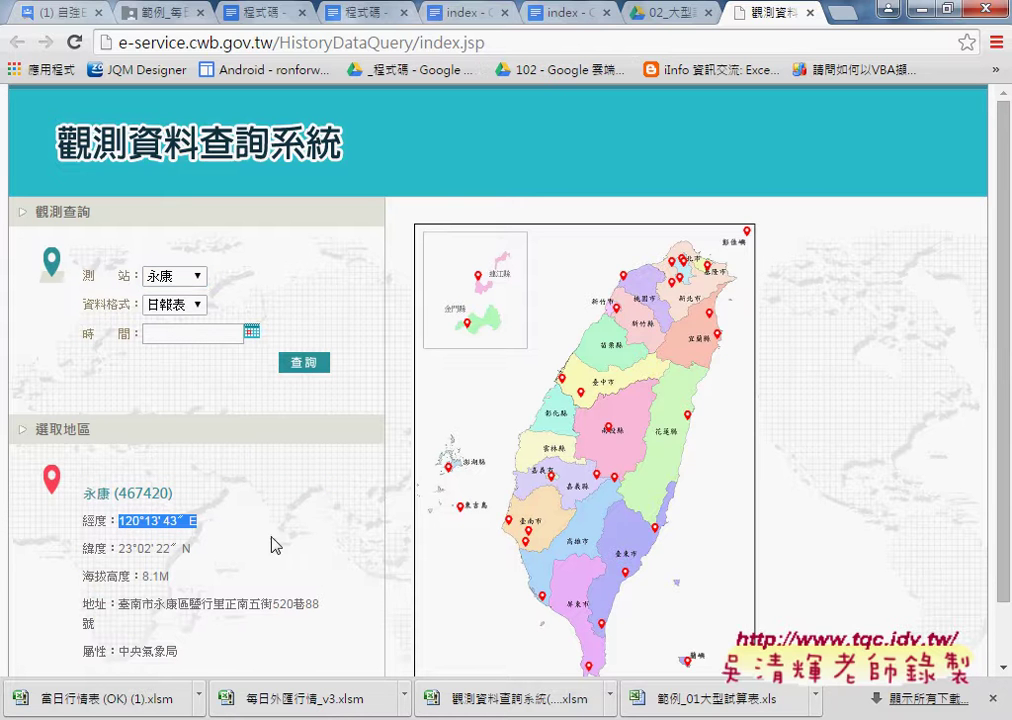
drag(199, 549, 119, 549)
drag(171, 577, 155, 578)
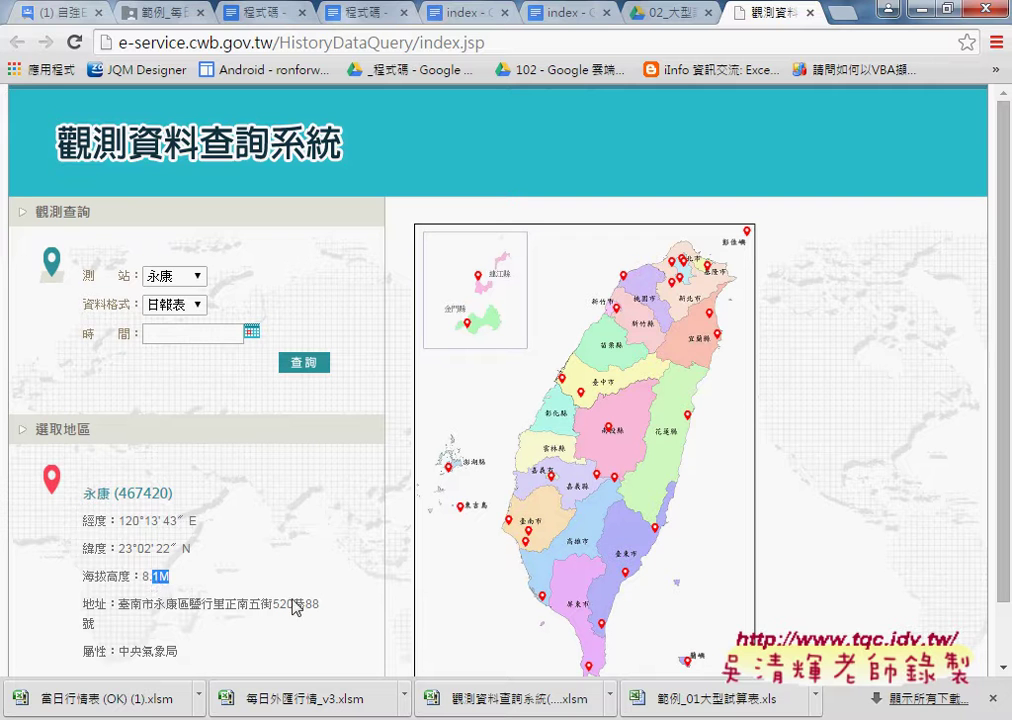
Try 嘉義, then settle on station 臺中 (467490)
click(175, 276)
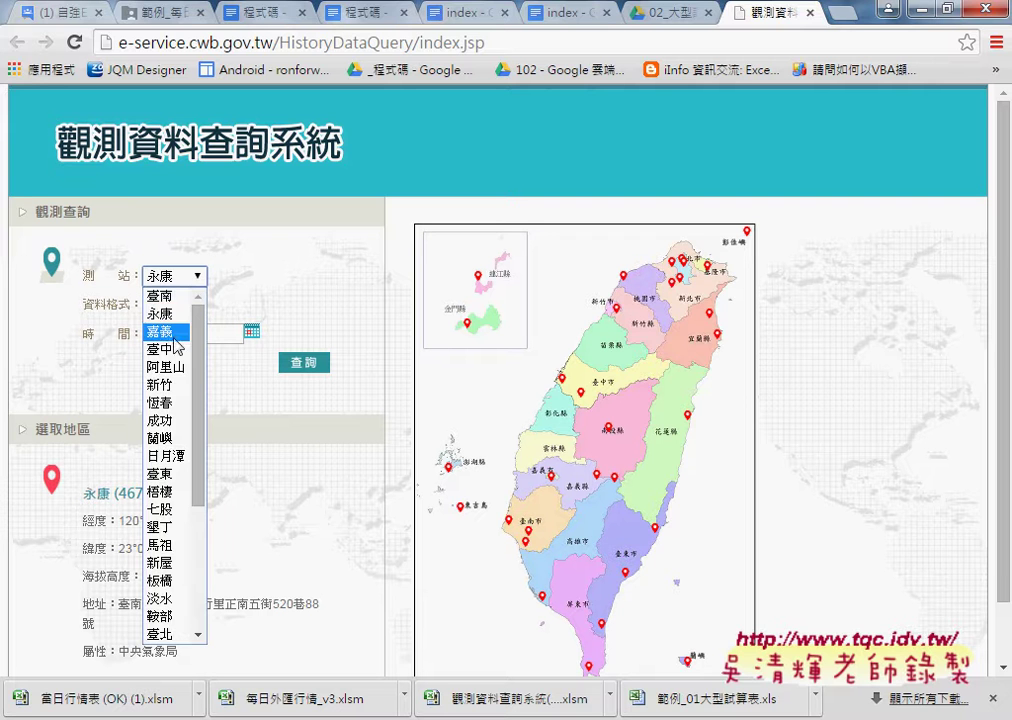
click(178, 331)
click(170, 276)
click(178, 350)
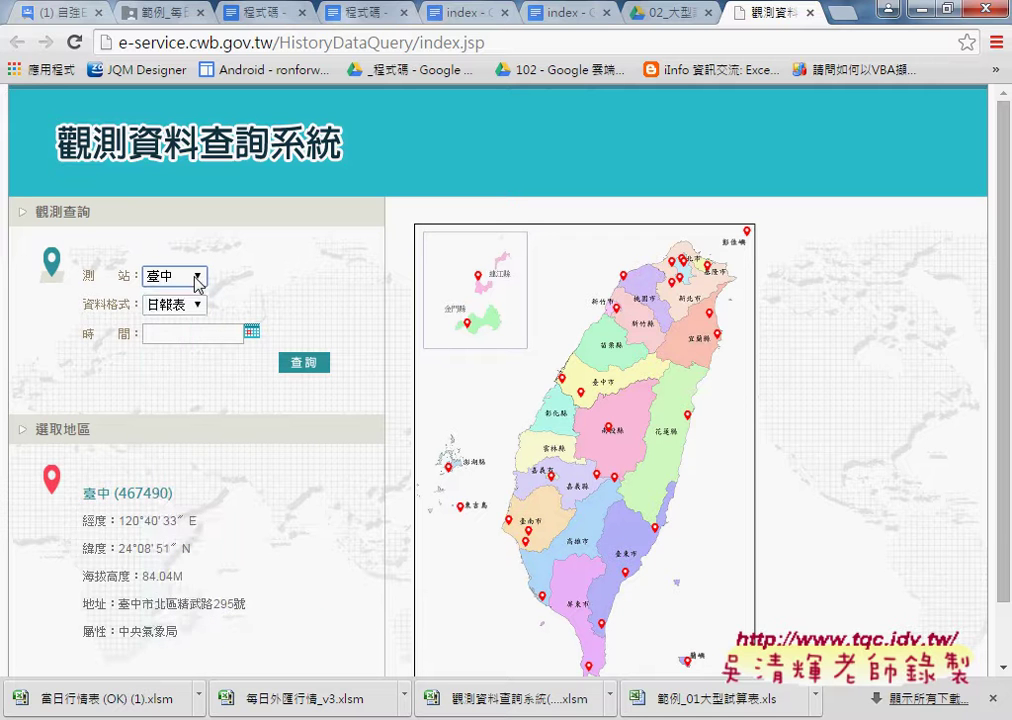
click(195, 276)
click(178, 350)
mouse_move(542, 31)
mouse_down()
mouse_move(577, 47)
mouse_move(545, 57)
mouse_up()
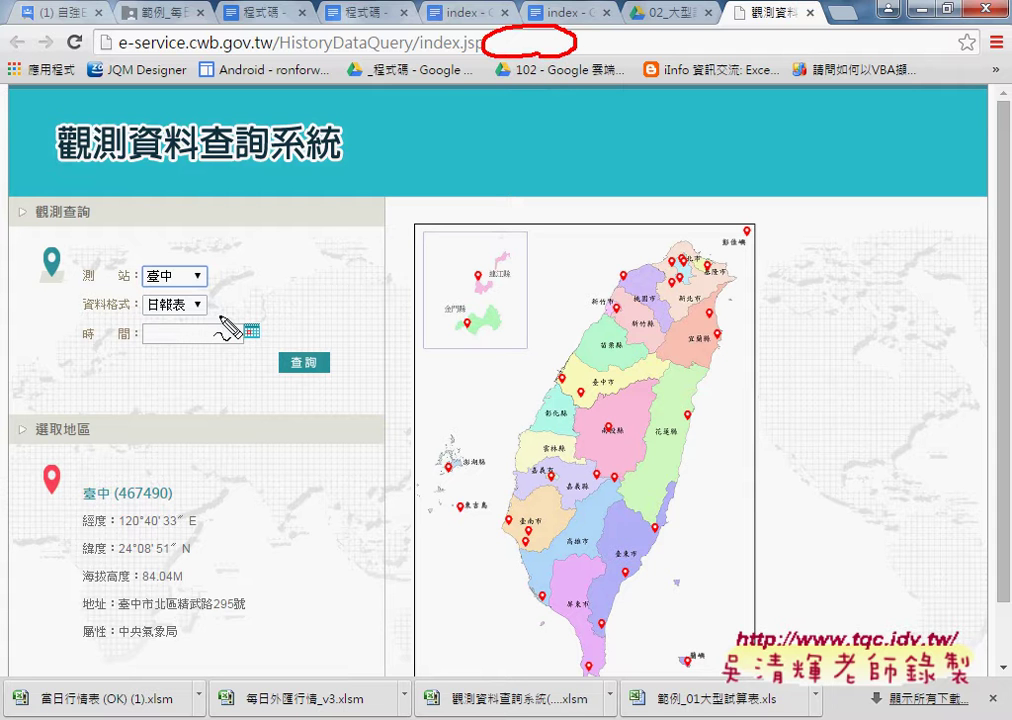
mouse_move(148, 288)
mouse_down()
mouse_move(205, 286)
mouse_move(222, 268)
mouse_up()
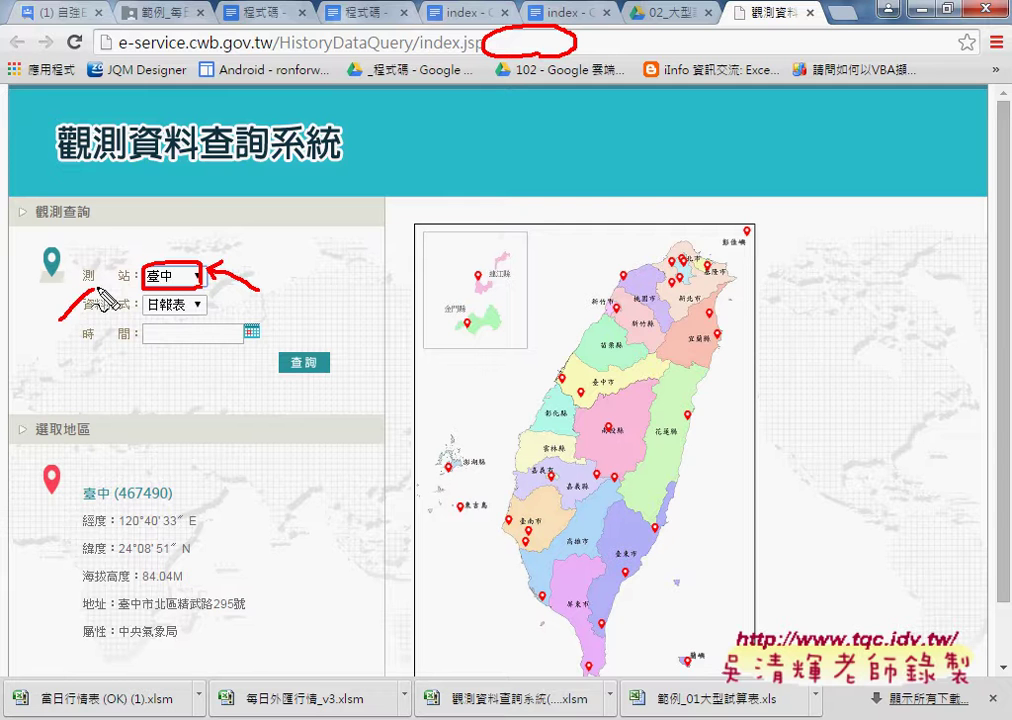
drag(58, 322, 124, 272)
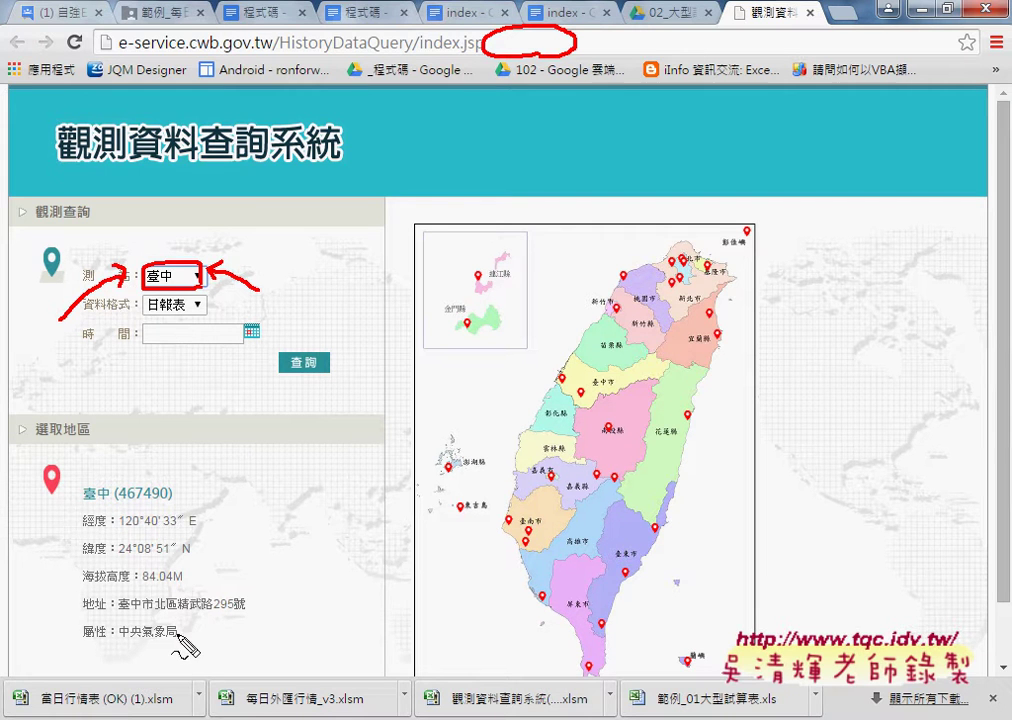
mouse_move(175, 665)
mouse_down()
mouse_move(232, 508)
mouse_move(172, 665)
mouse_up()
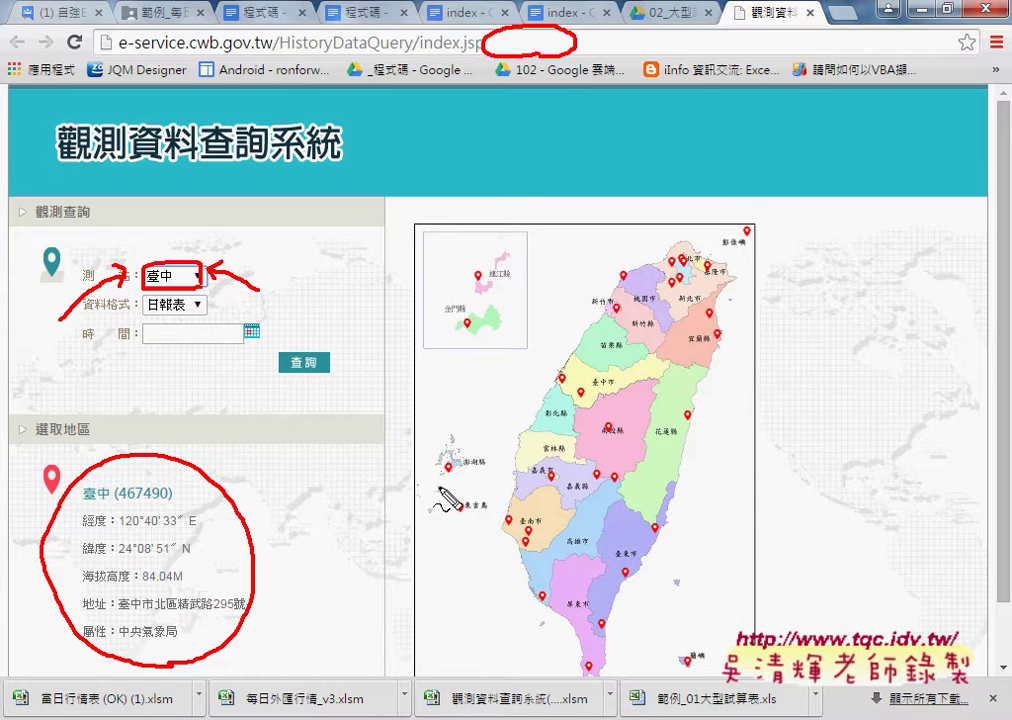
key(Escape)
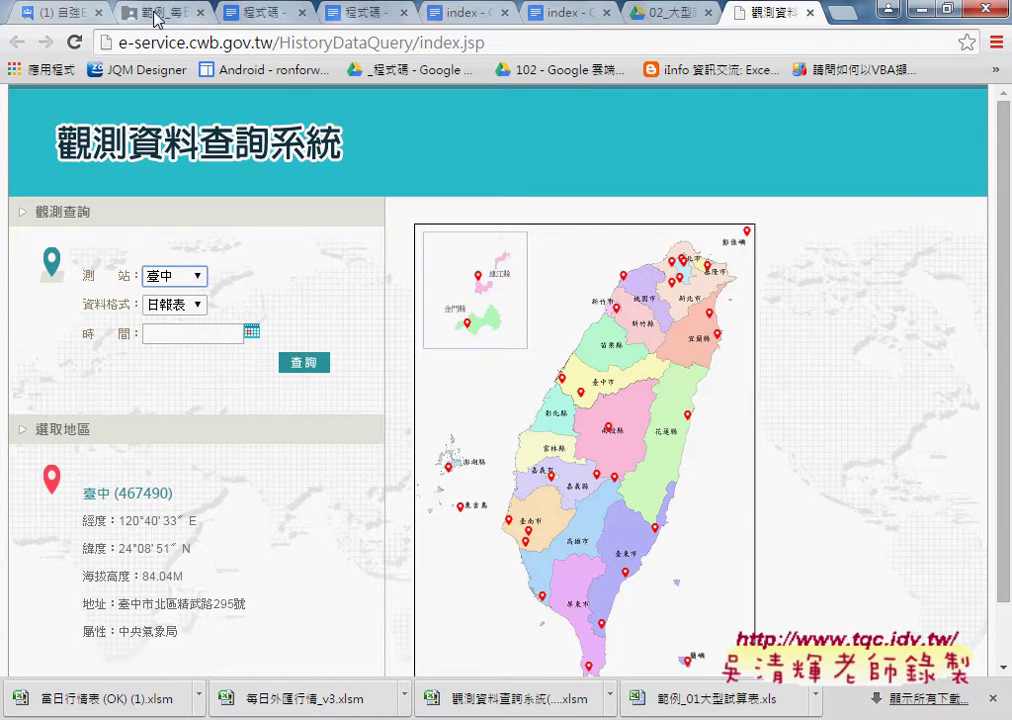
Close the 程式碼 preview and go back to the 02_進階 folder
click(155, 16)
mouse_move(700, 107)
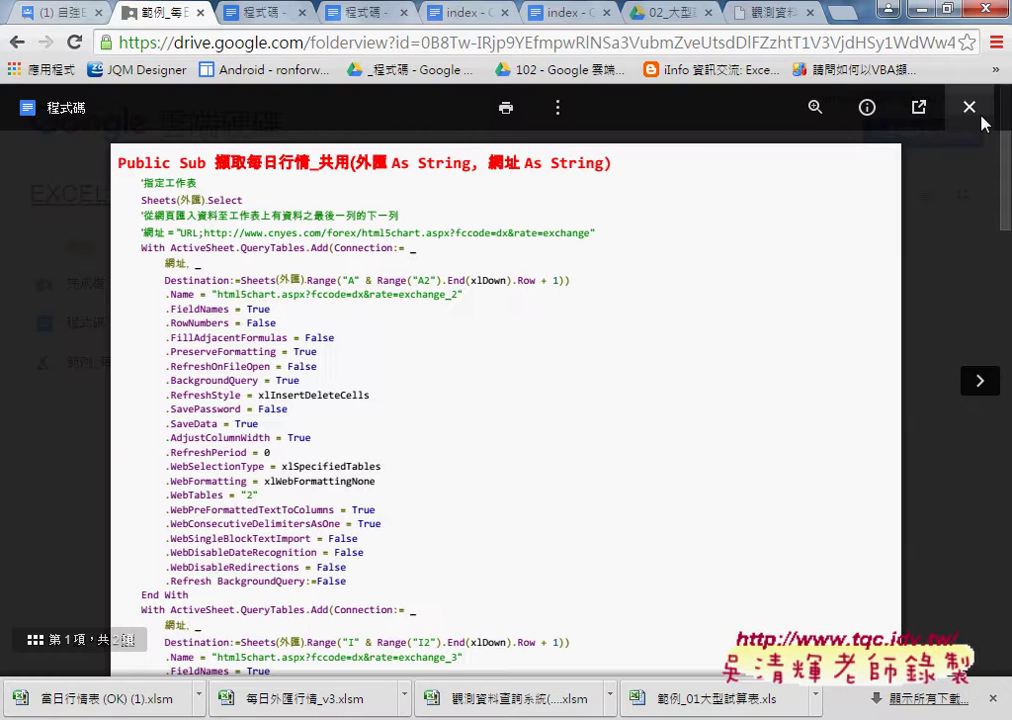
click(971, 104)
click(17, 42)
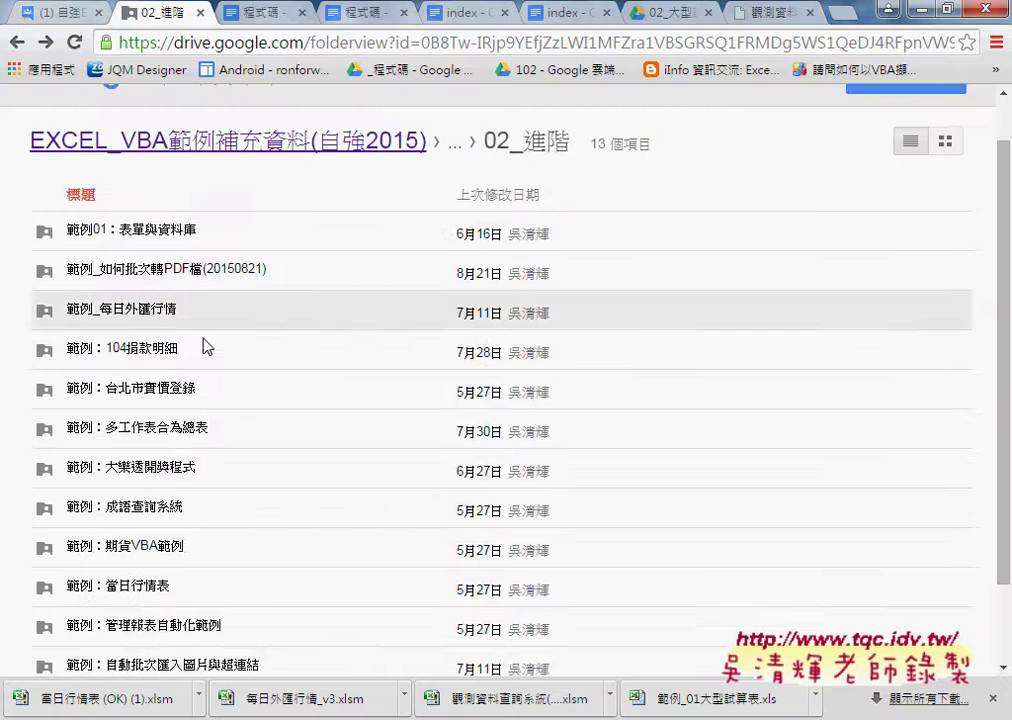
scroll(210, 350, down, 2)
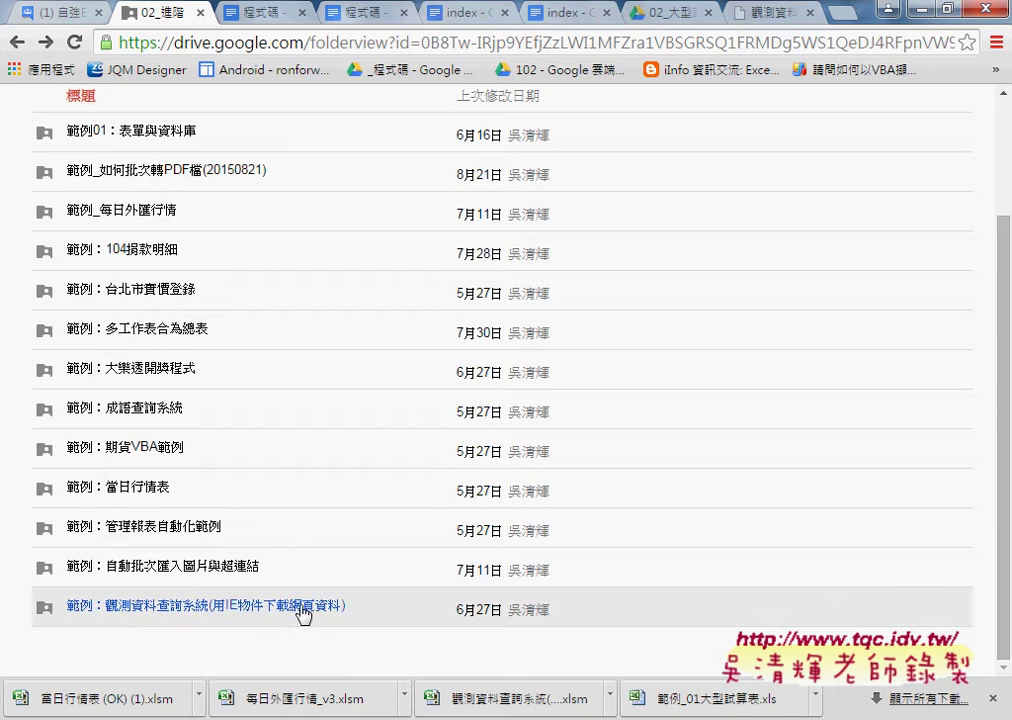
Open the downloaded 觀測資料查詢系統(完成檔) workbook from Chrome's download bar
click(609, 698)
click(665, 595)
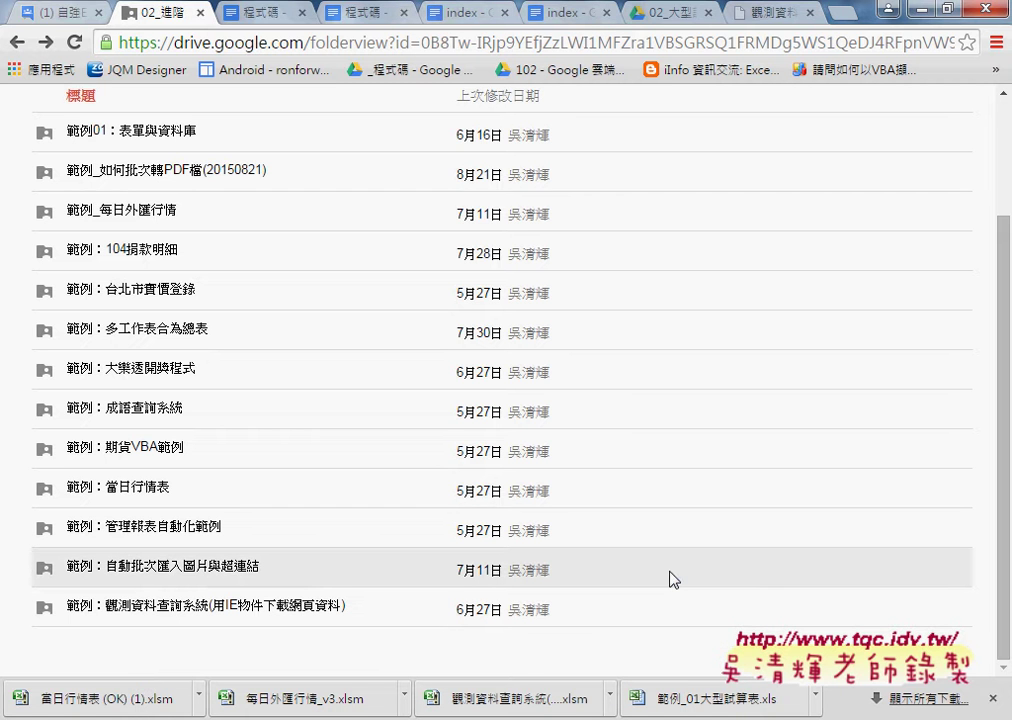
click(610, 698)
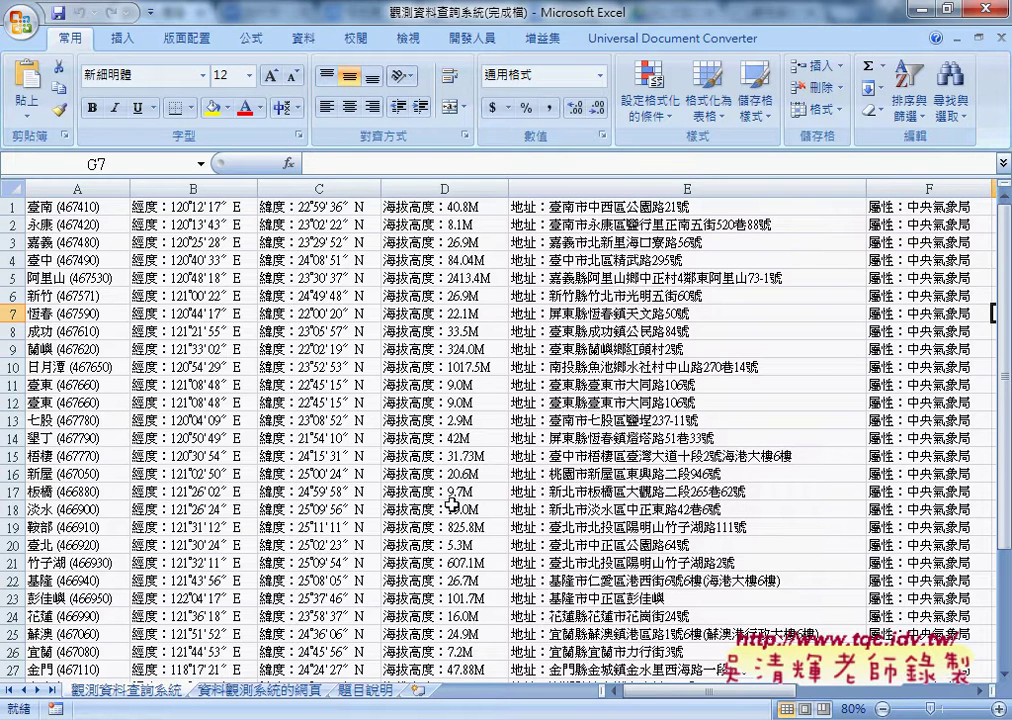
click(195, 385)
click(75, 206)
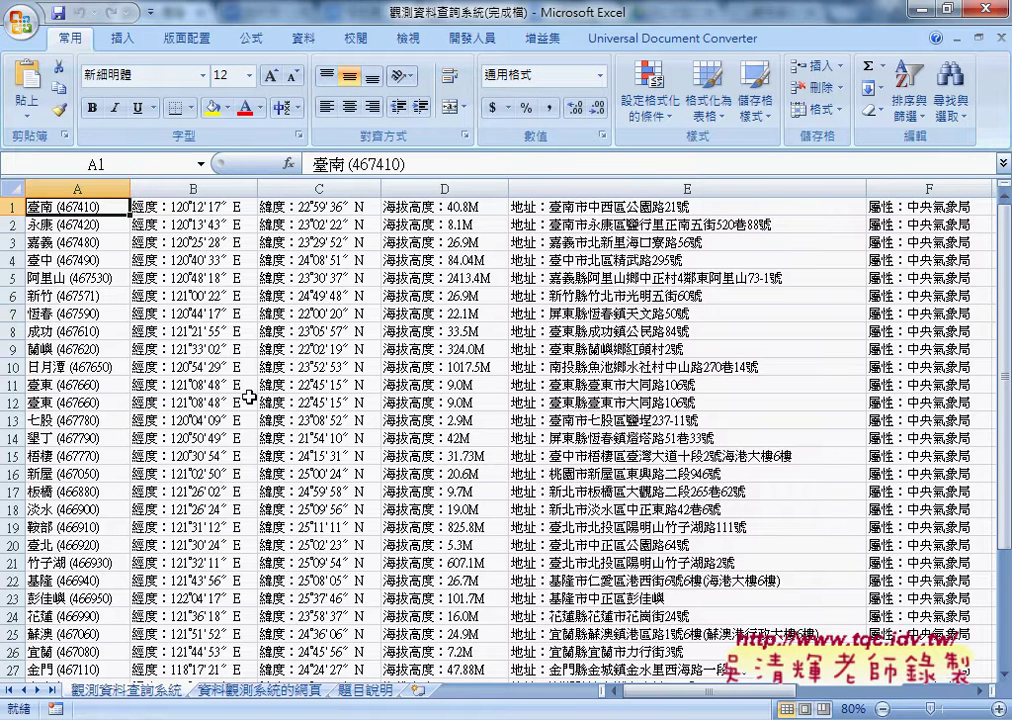
click(366, 690)
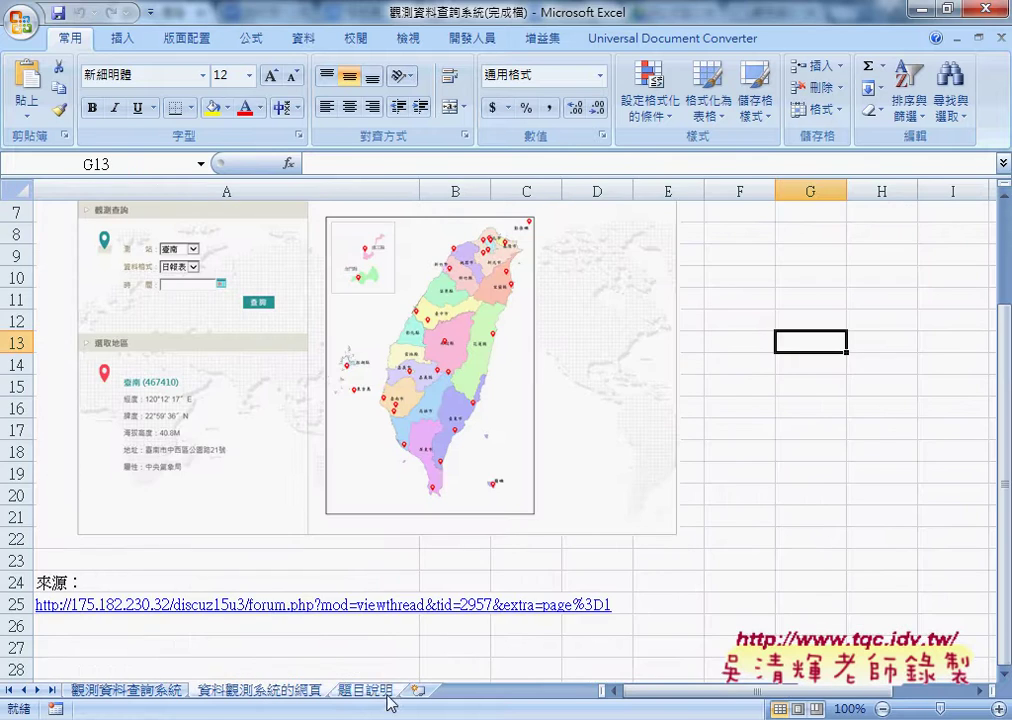
click(320, 690)
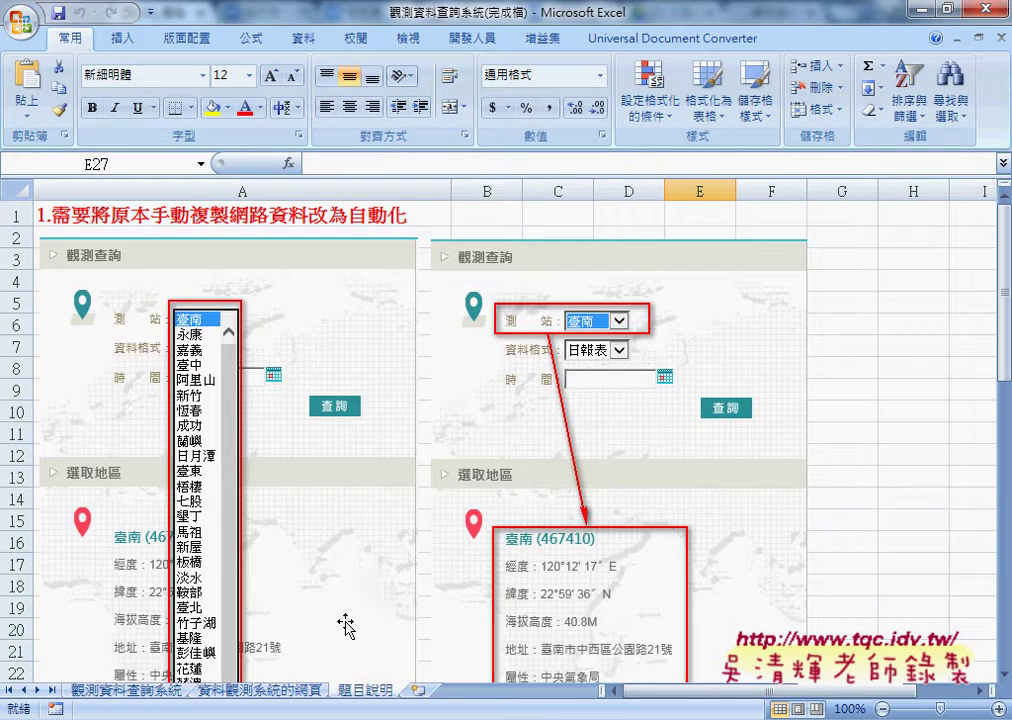
click(265, 690)
scroll(285, 645, up, 2)
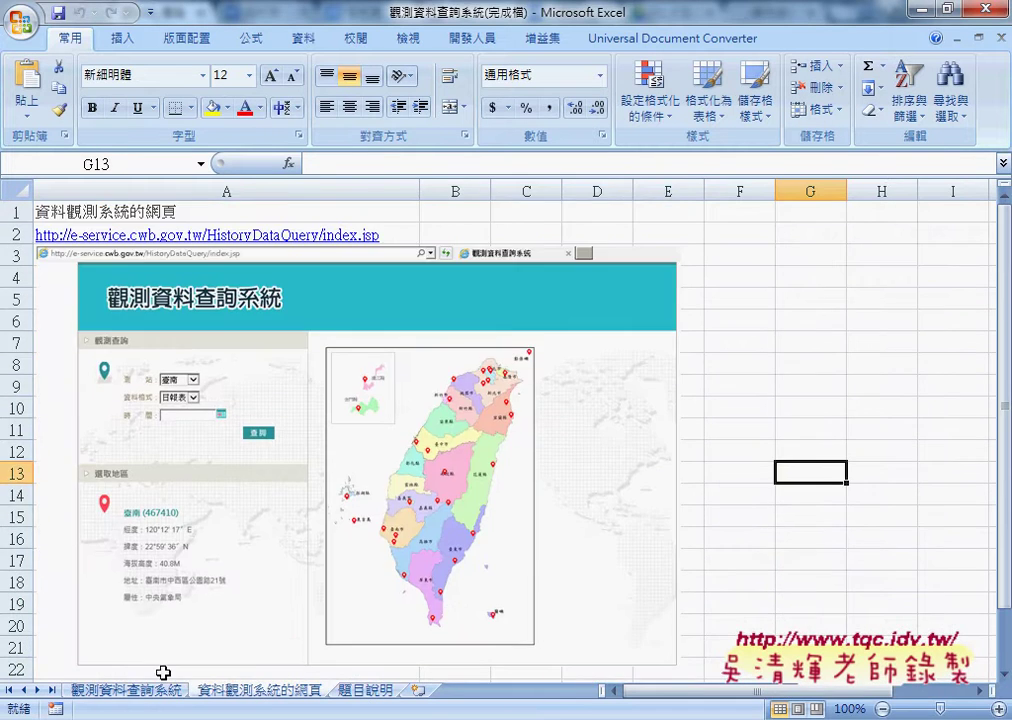
click(126, 690)
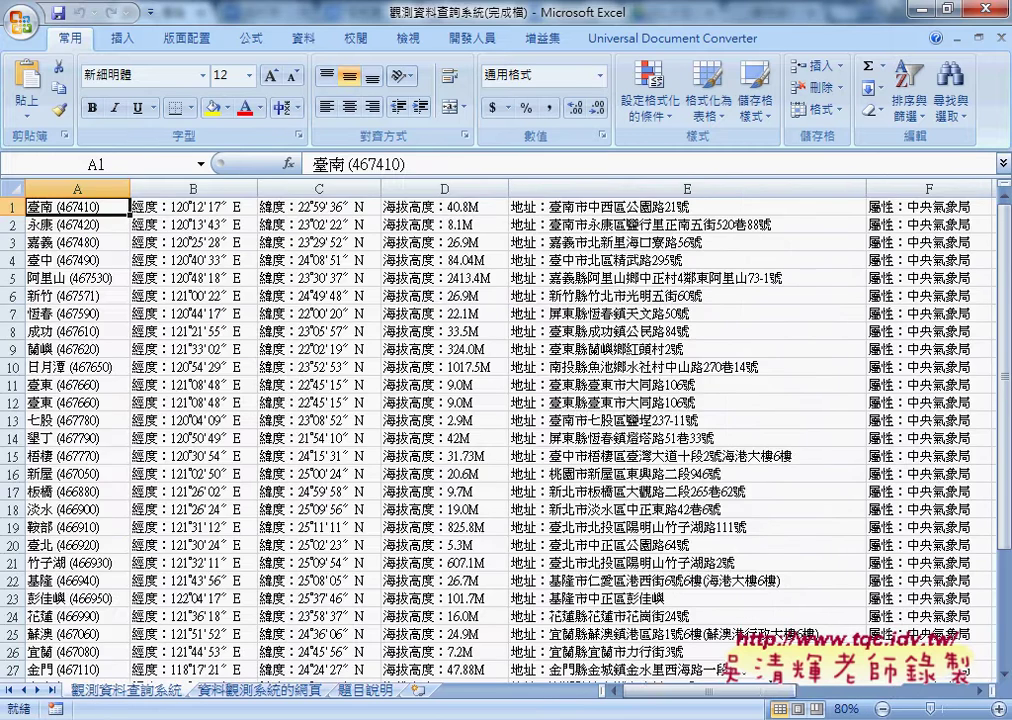
drag(750, 692, 840, 692)
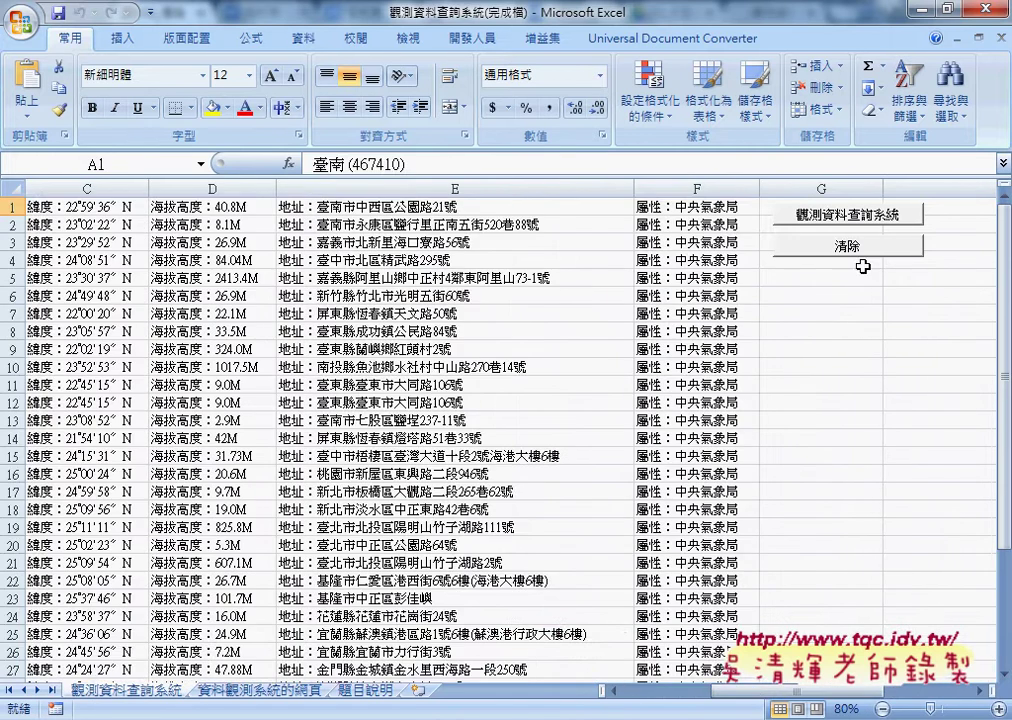
click(858, 250)
Rerun the 觀測資料查詢系統 query and debug the run-time error 438 it raises
drag(765, 692, 697, 698)
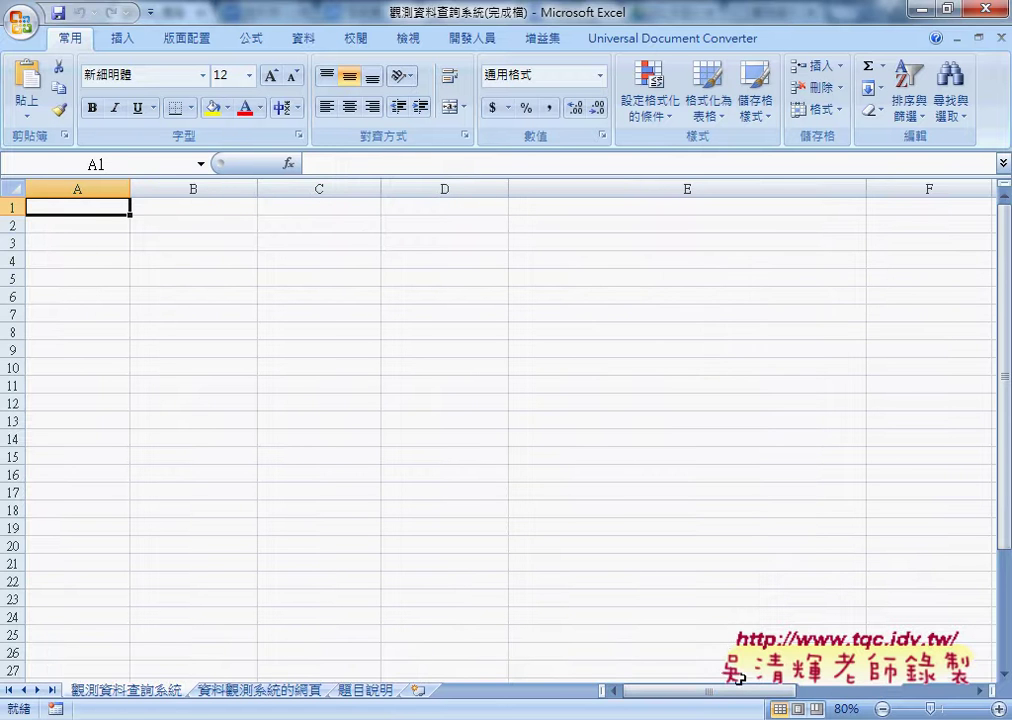
drag(734, 692, 790, 692)
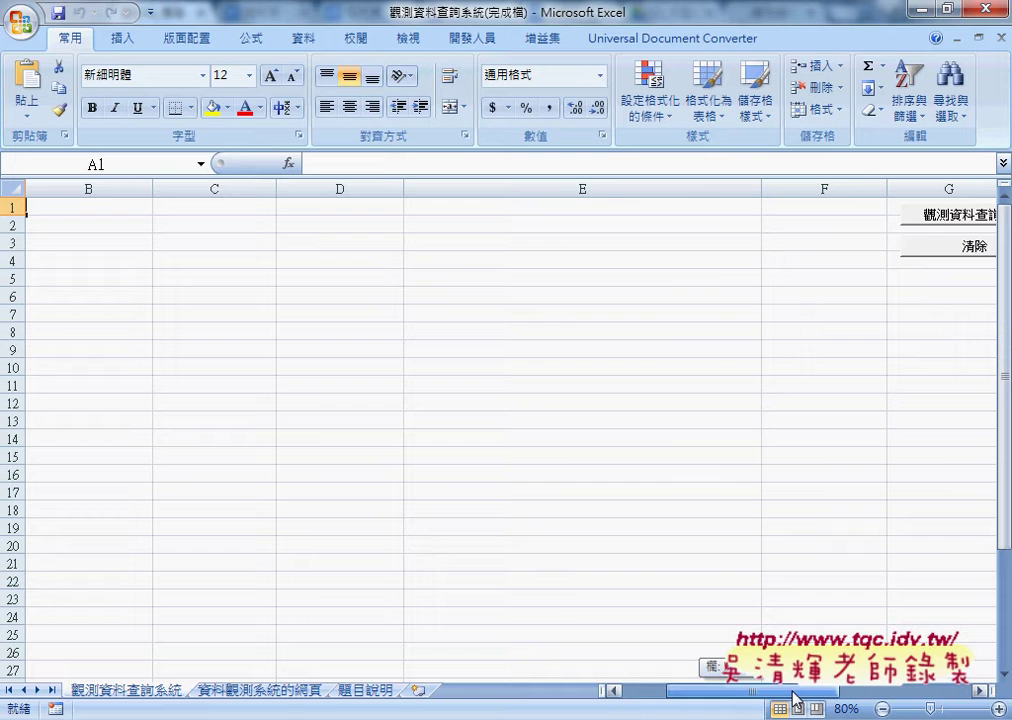
click(945, 219)
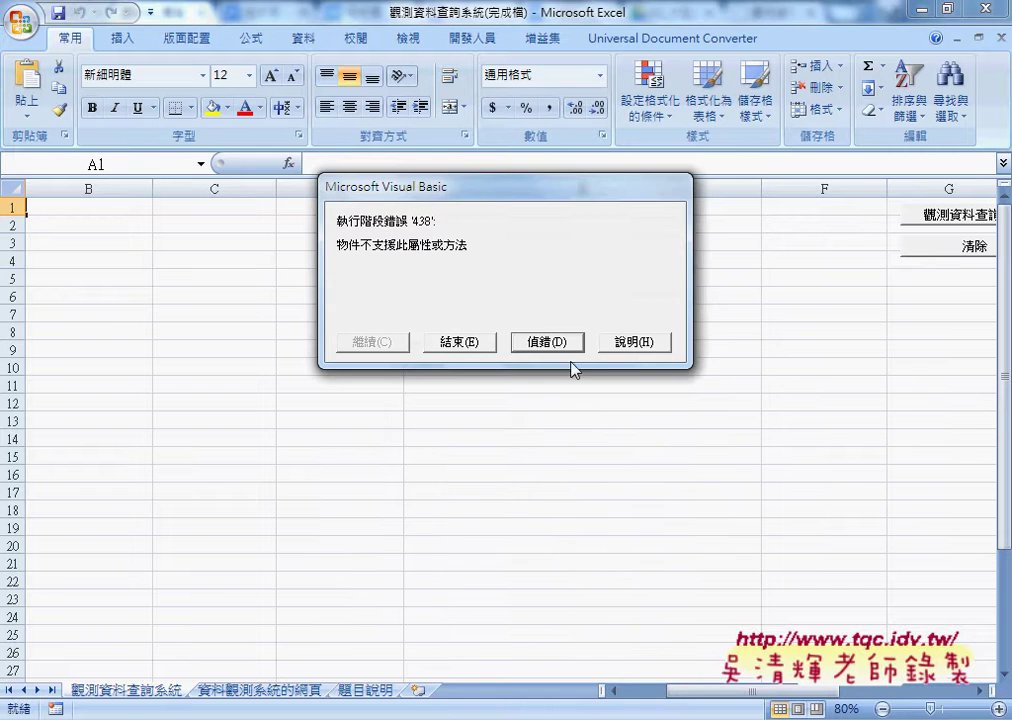
click(530, 342)
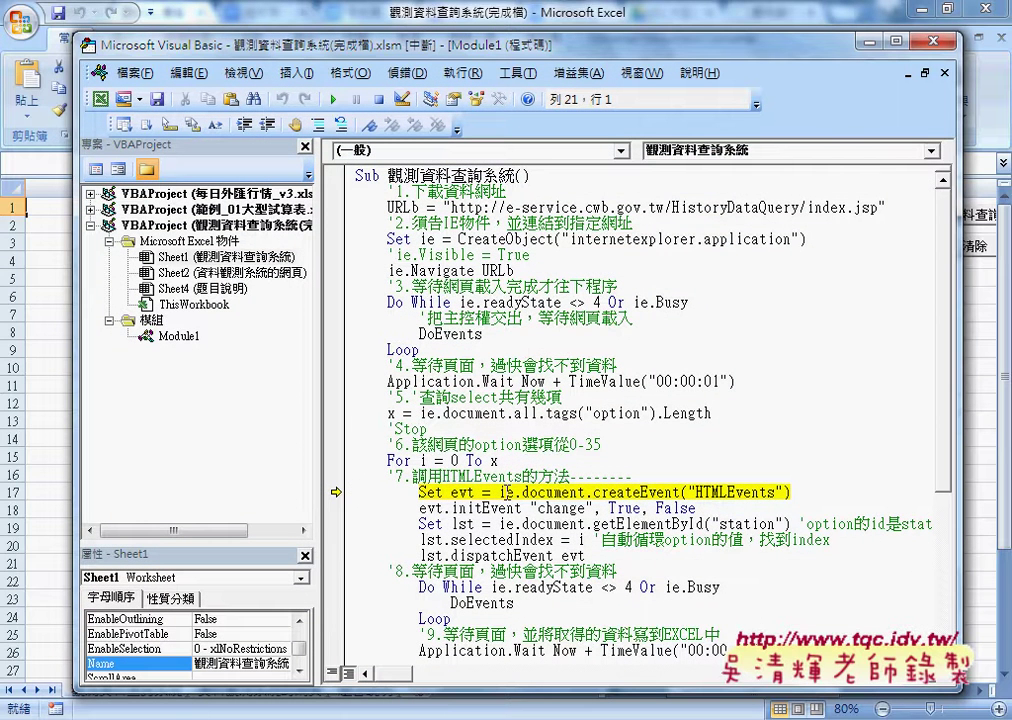
Select HTMLEvents on the failing createEvent line, widen the code pane, and reset the macro
click(505, 492)
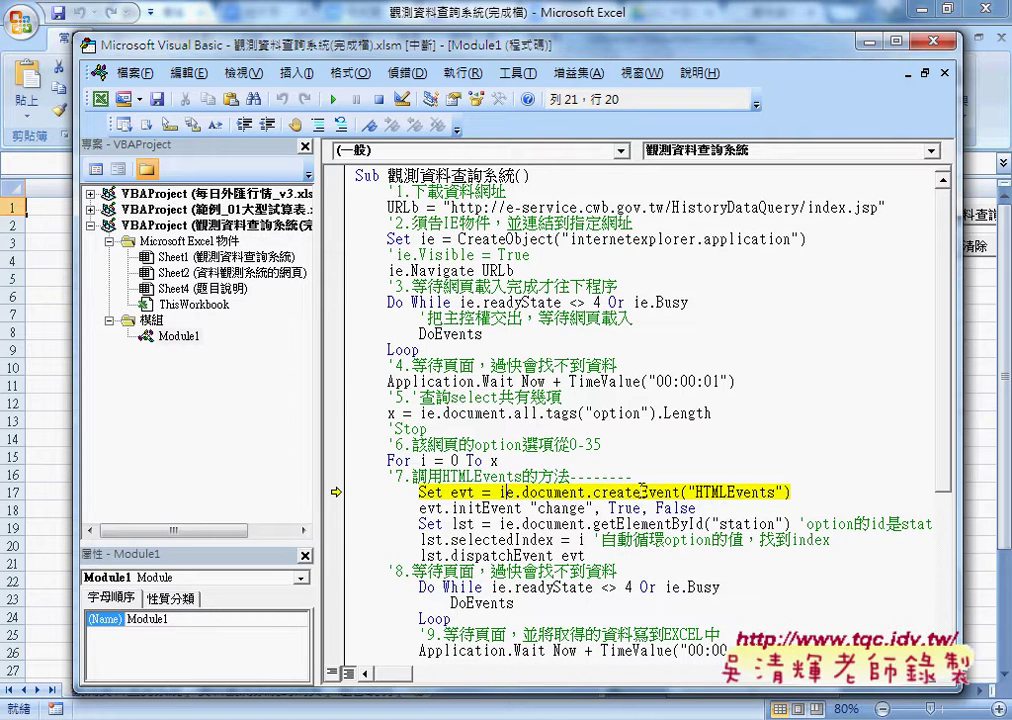
drag(776, 492, 689, 492)
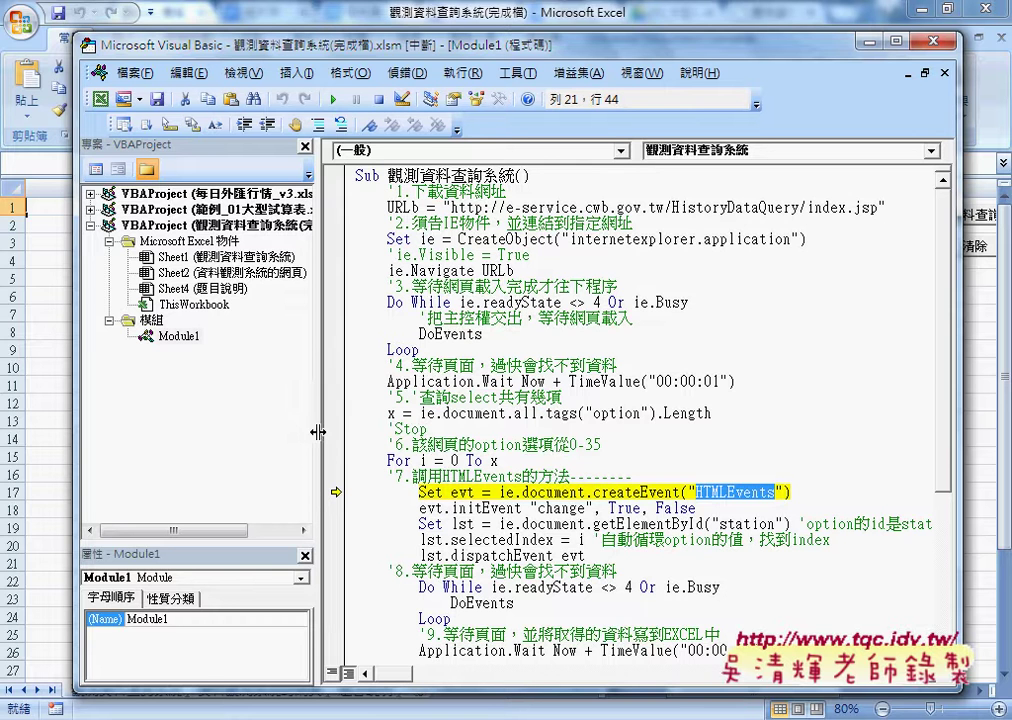
drag(320, 433, 247, 433)
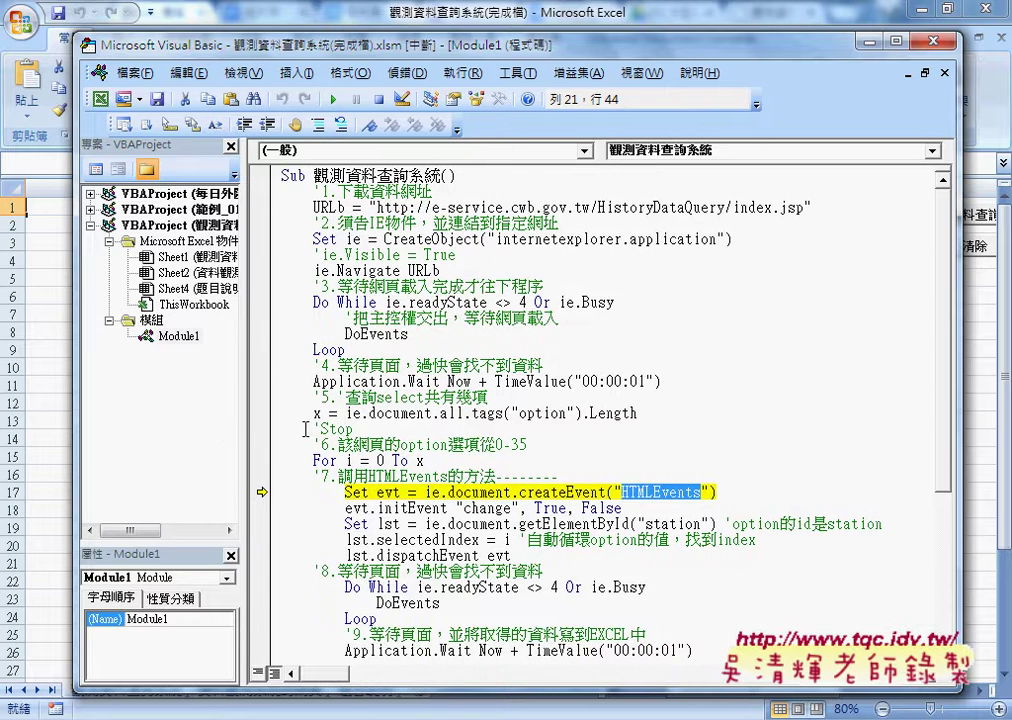
scroll(357, 257, down, 1)
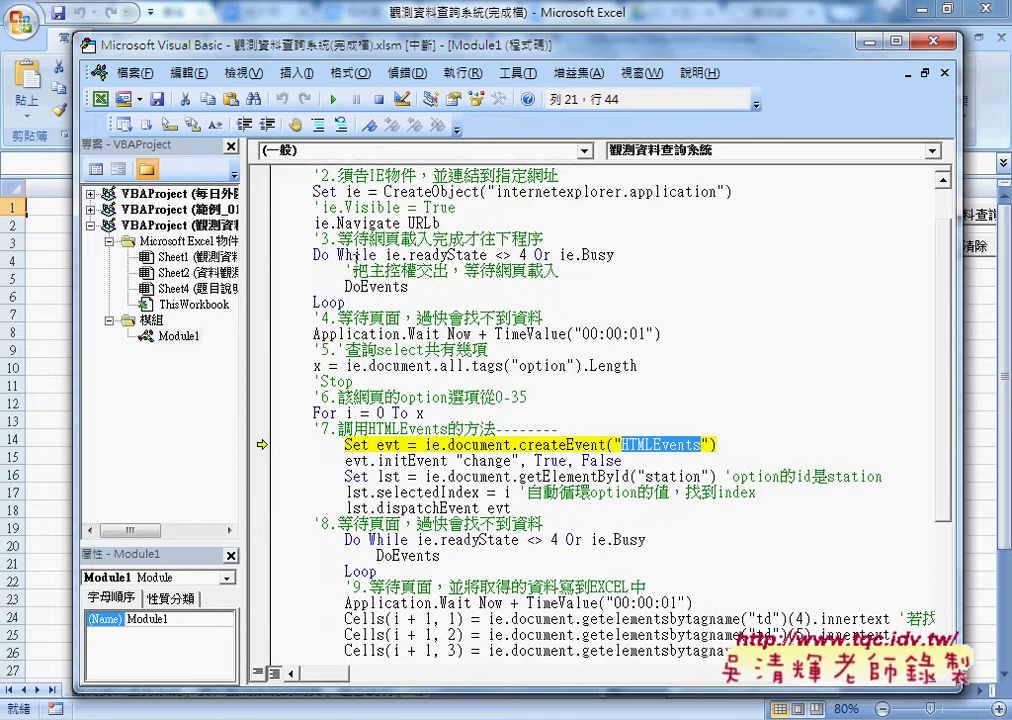
scroll(357, 257, up, 1)
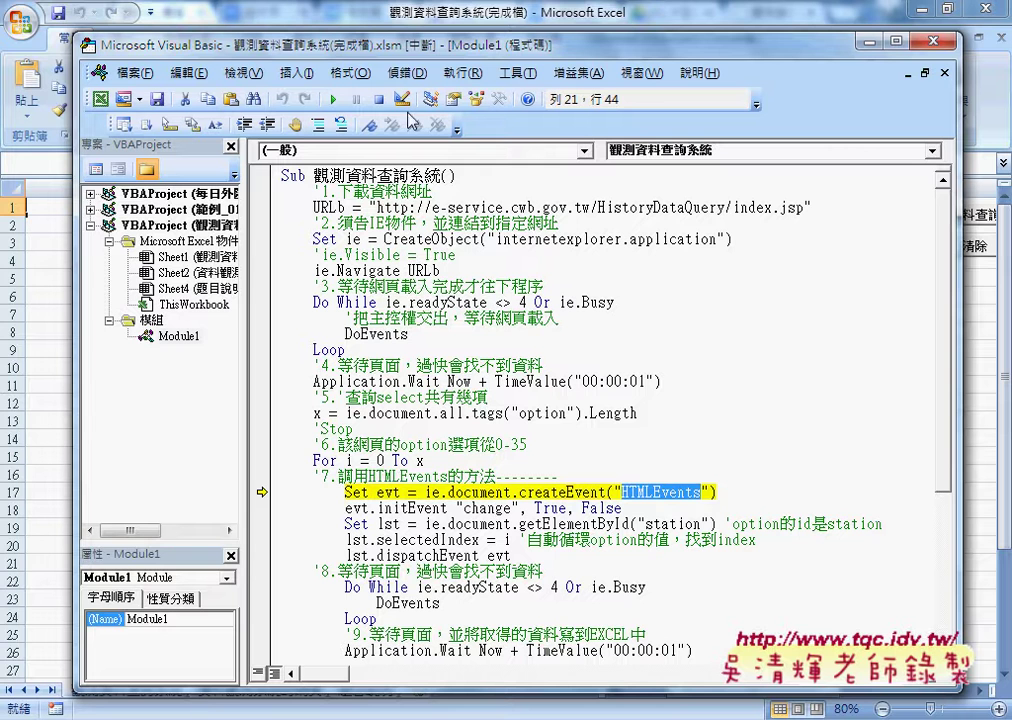
click(379, 99)
click(369, 191)
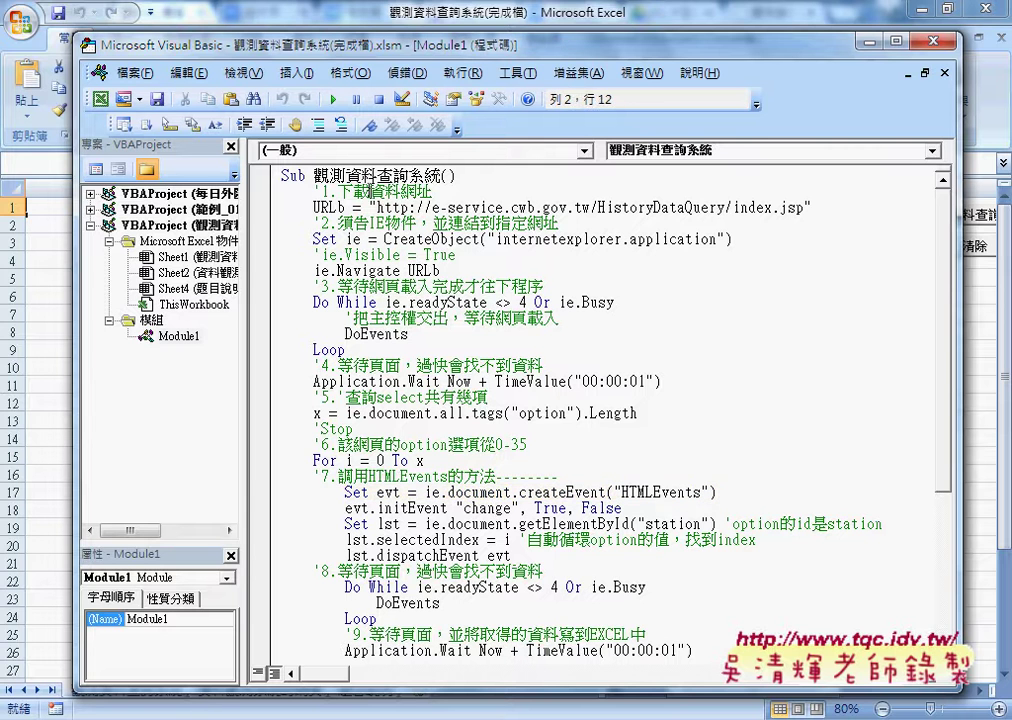
drag(337, 191, 420, 191)
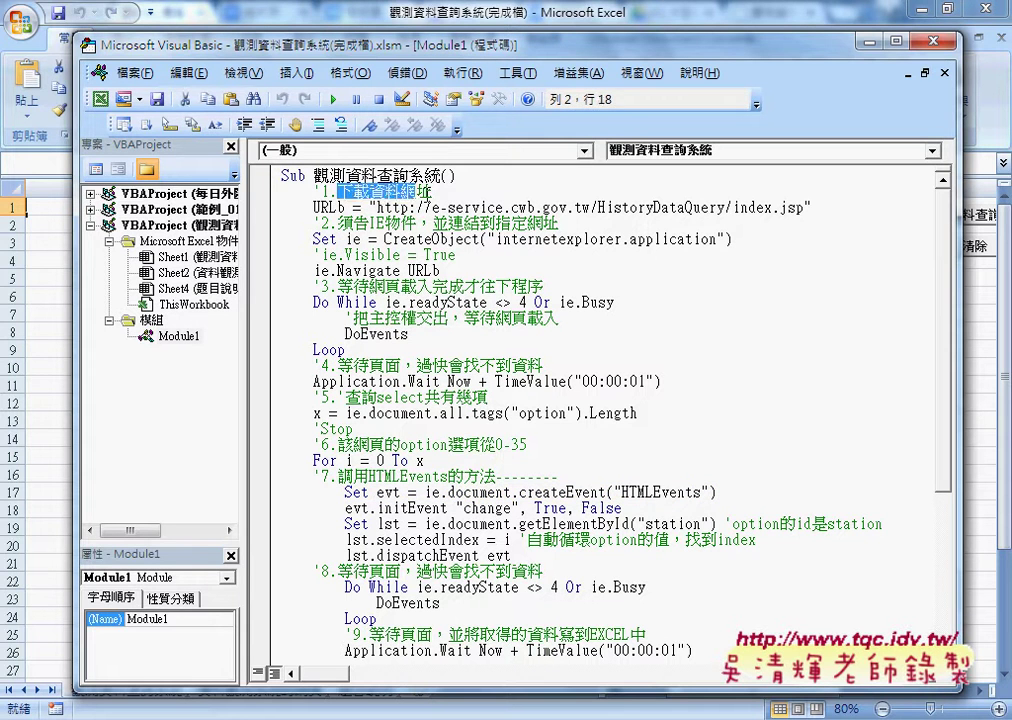
drag(803, 207, 376, 207)
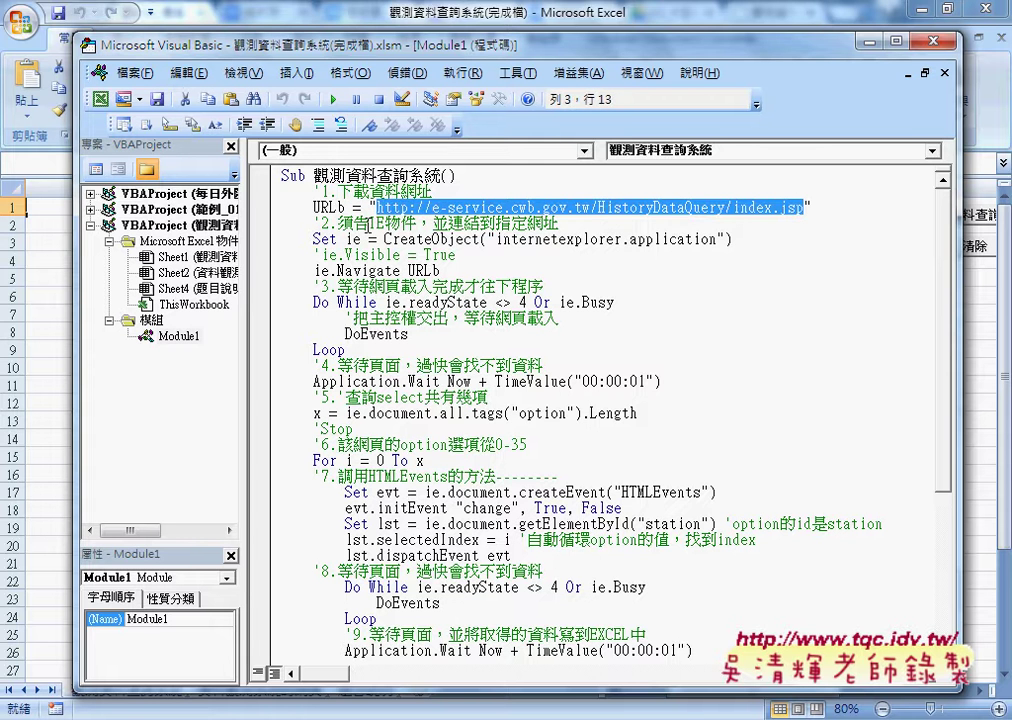
drag(337, 223, 478, 239)
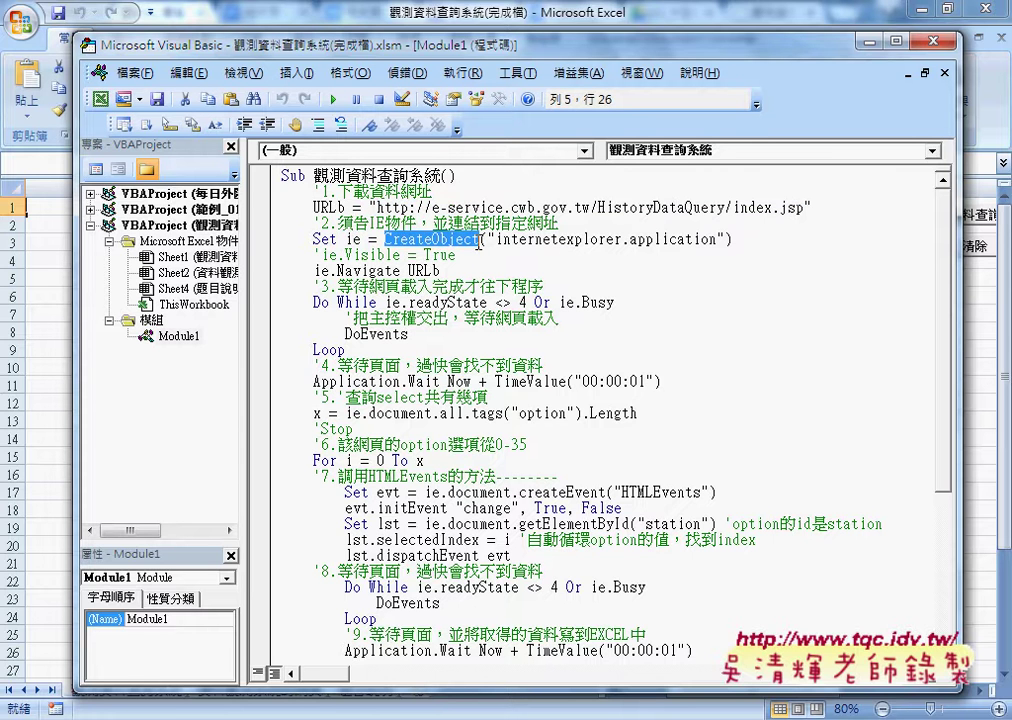
drag(733, 239, 481, 239)
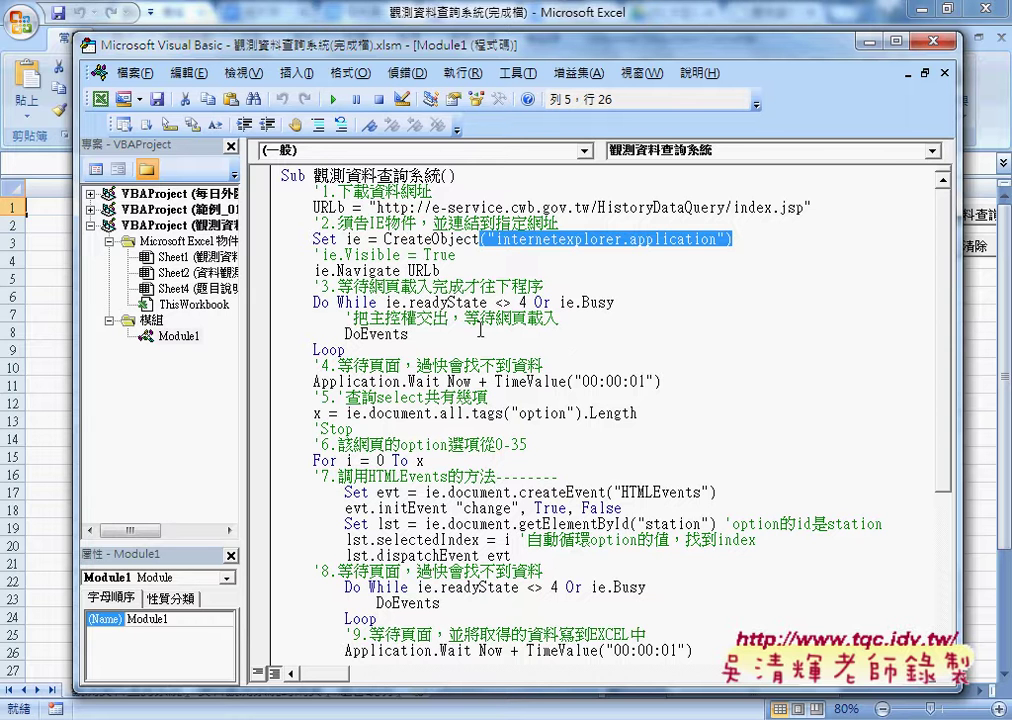
scroll(466, 318, down, 1)
scroll(527, 402, down, 1)
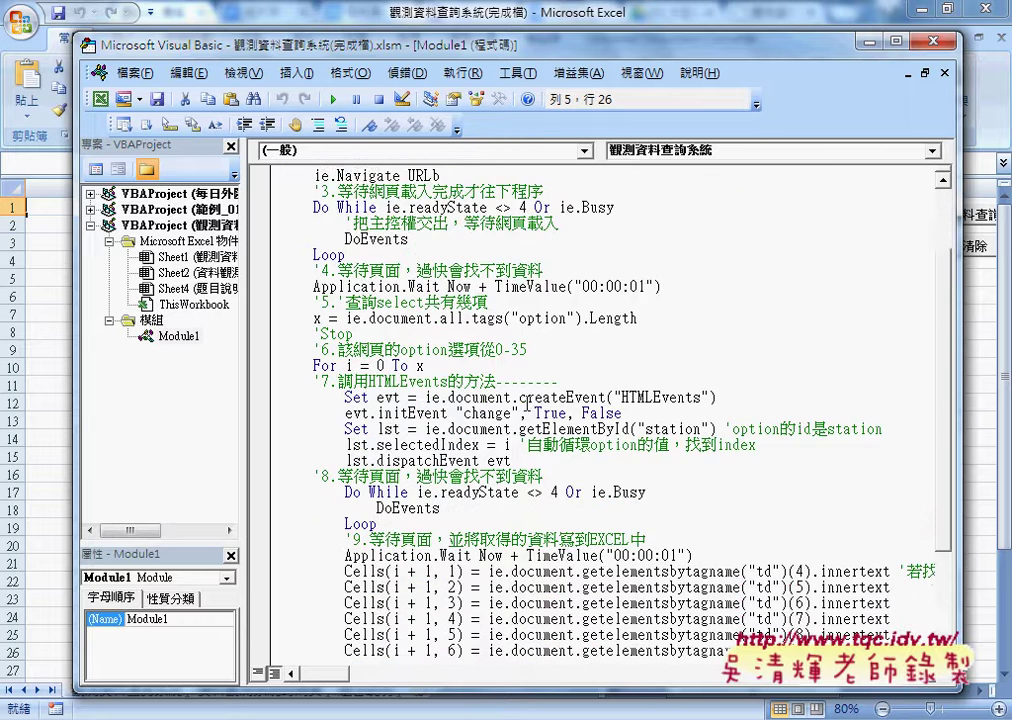
scroll(527, 402, down, 2)
scroll(527, 402, down, 1)
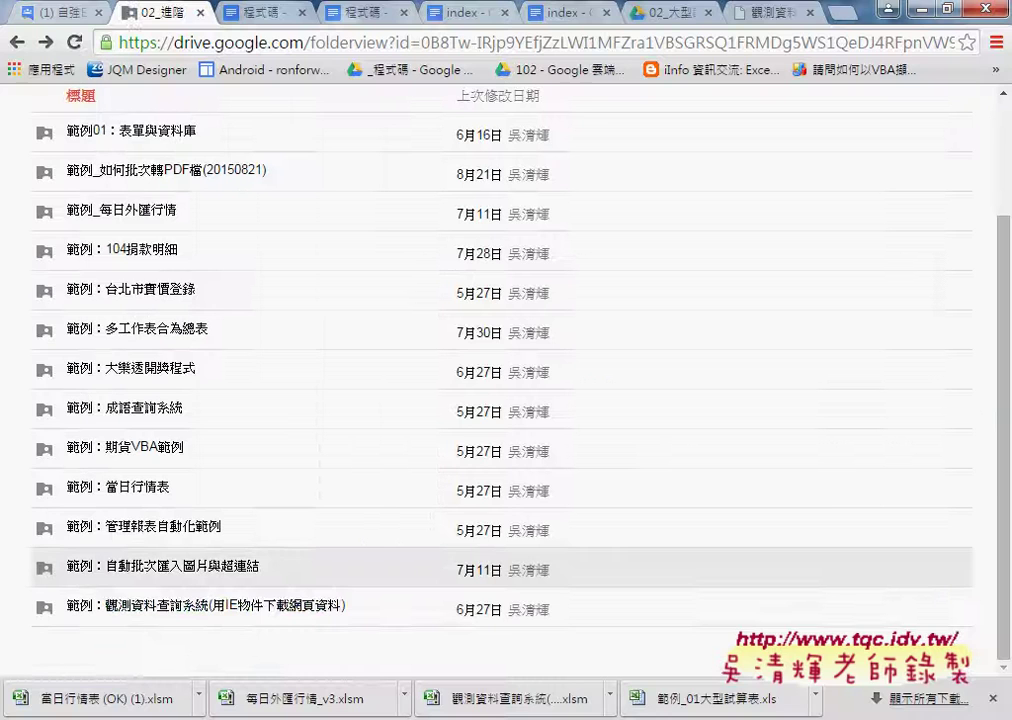
Open the 範例：觀測資料查詢系統 folder's 程式碼 document in its own Docs tab
click(266, 608)
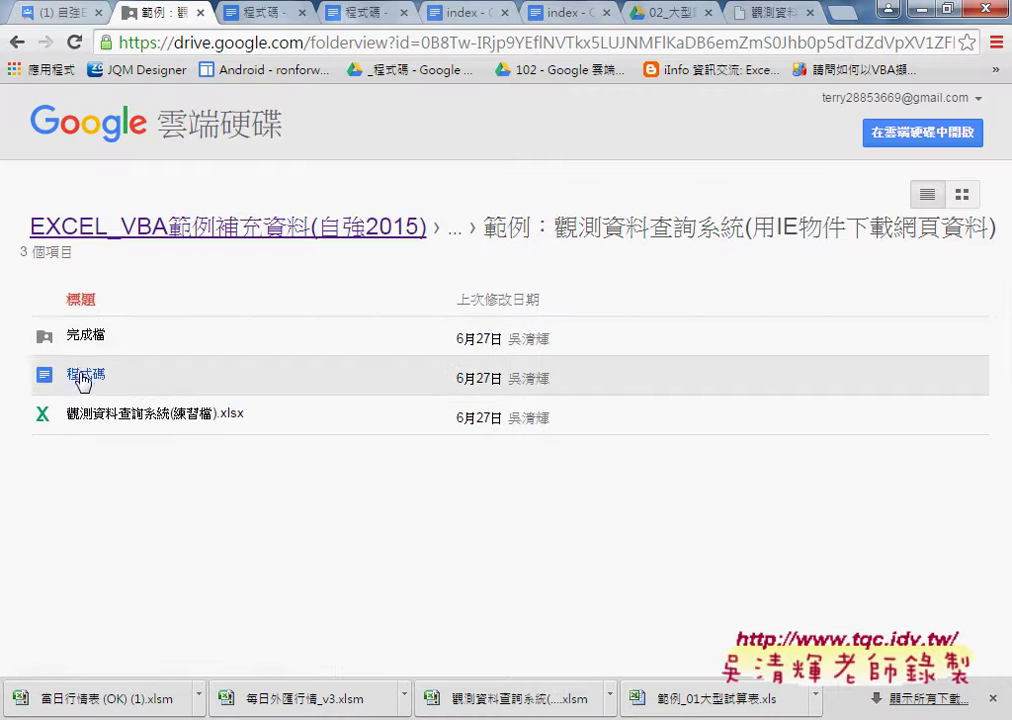
click(84, 377)
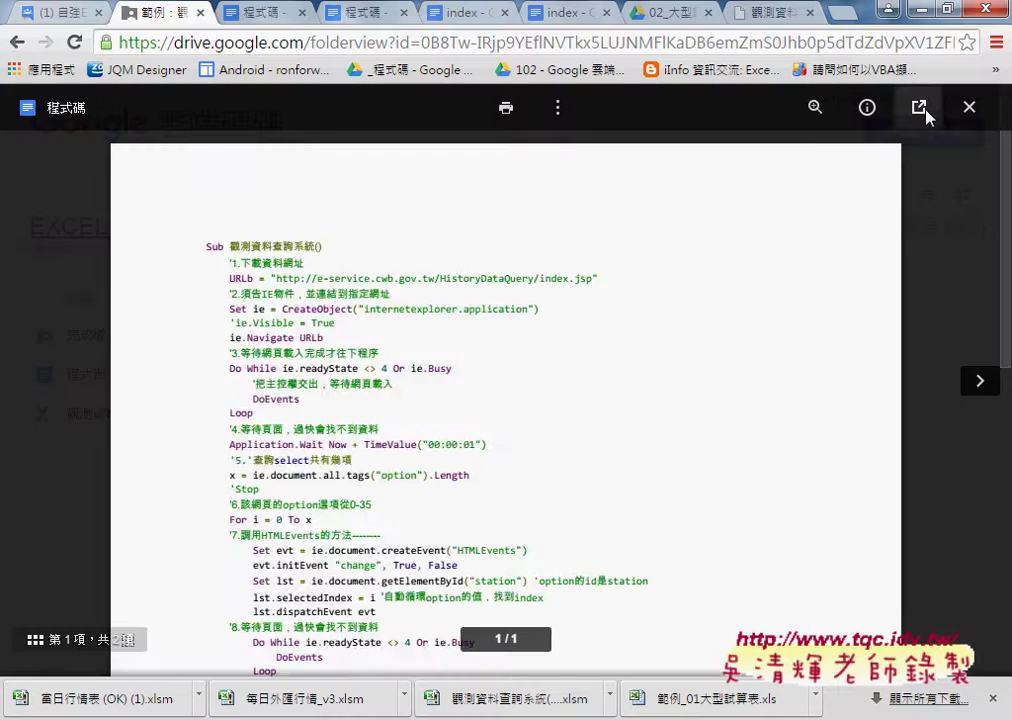
click(919, 107)
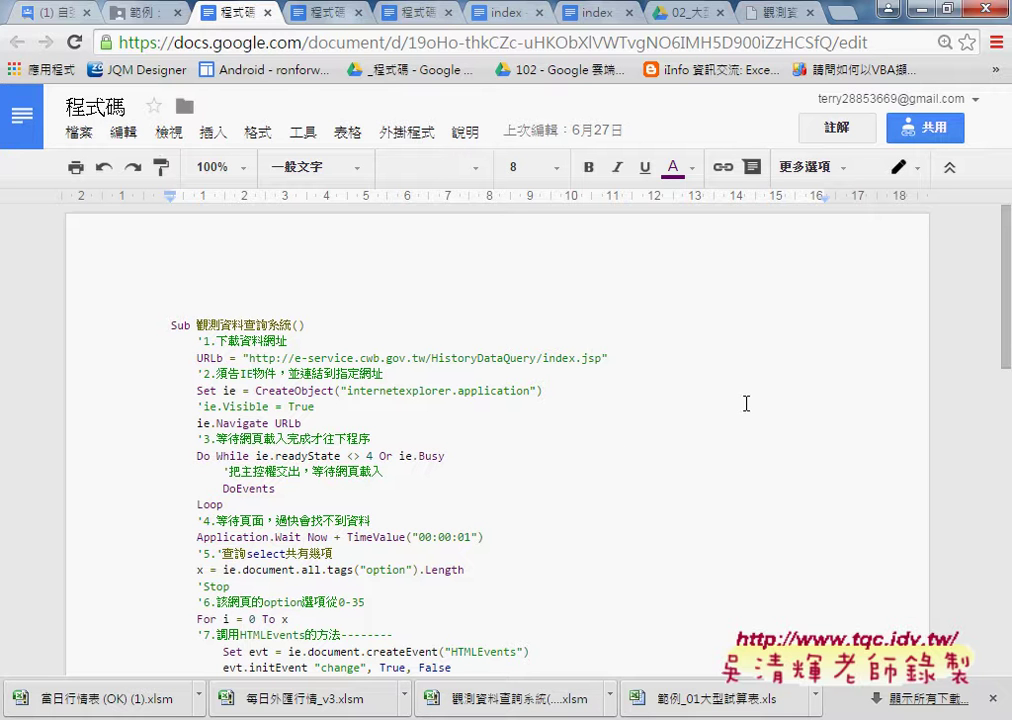
mouse_move(230, 698)
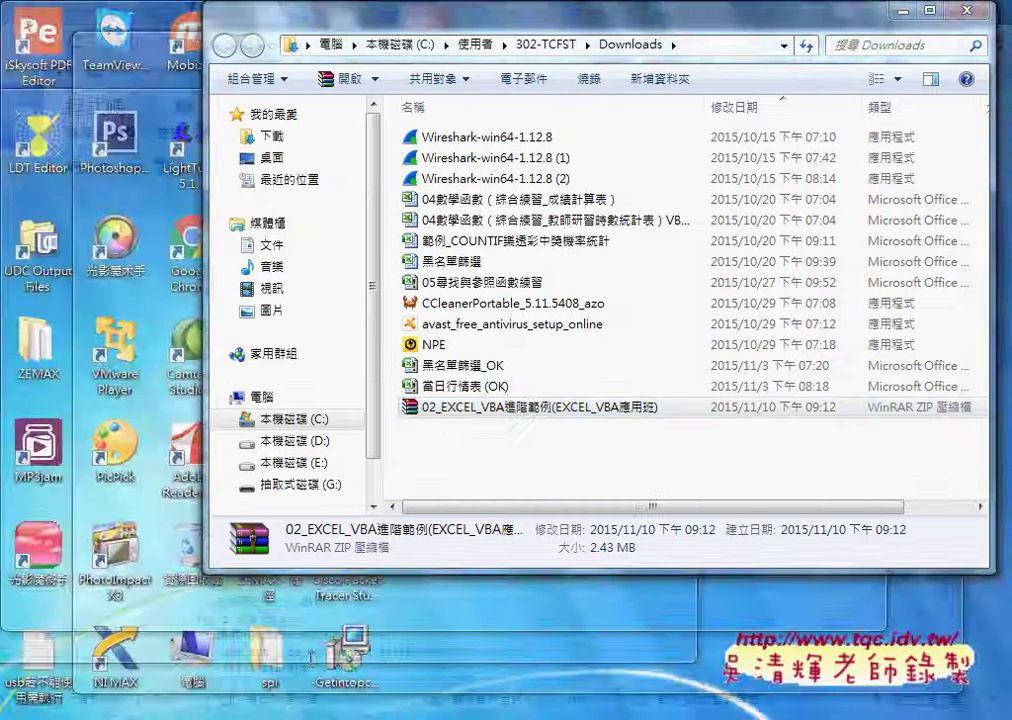
Open the 02_EXCEL_VBA進階範例 zip archive from Downloads and dismiss the WinRAR notice
click(340, 615)
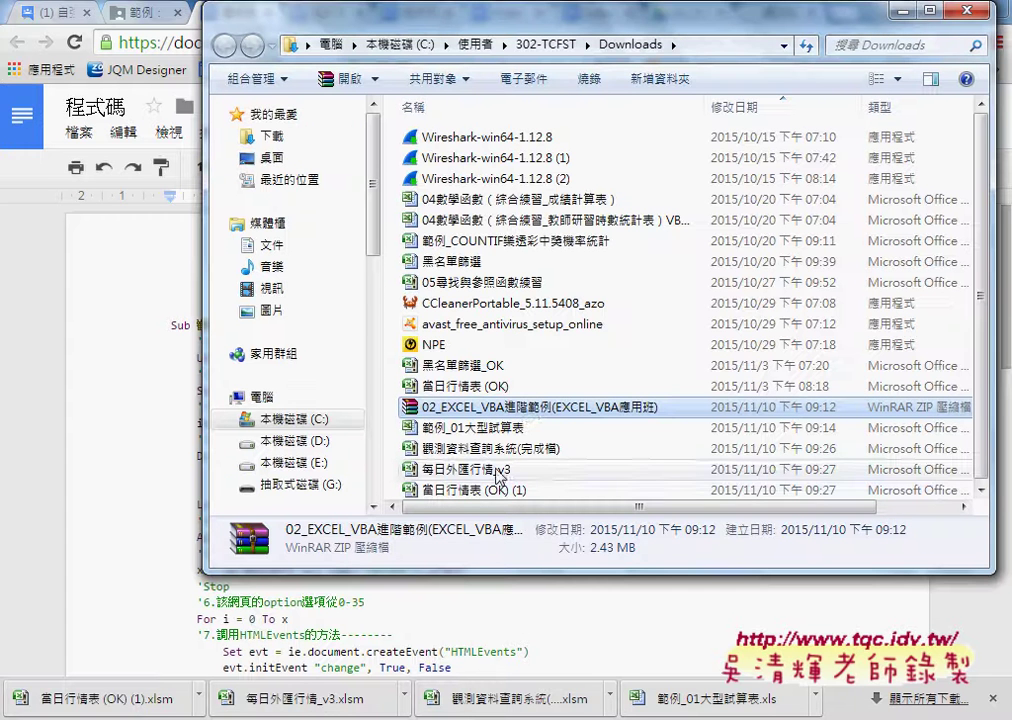
double_click(531, 410)
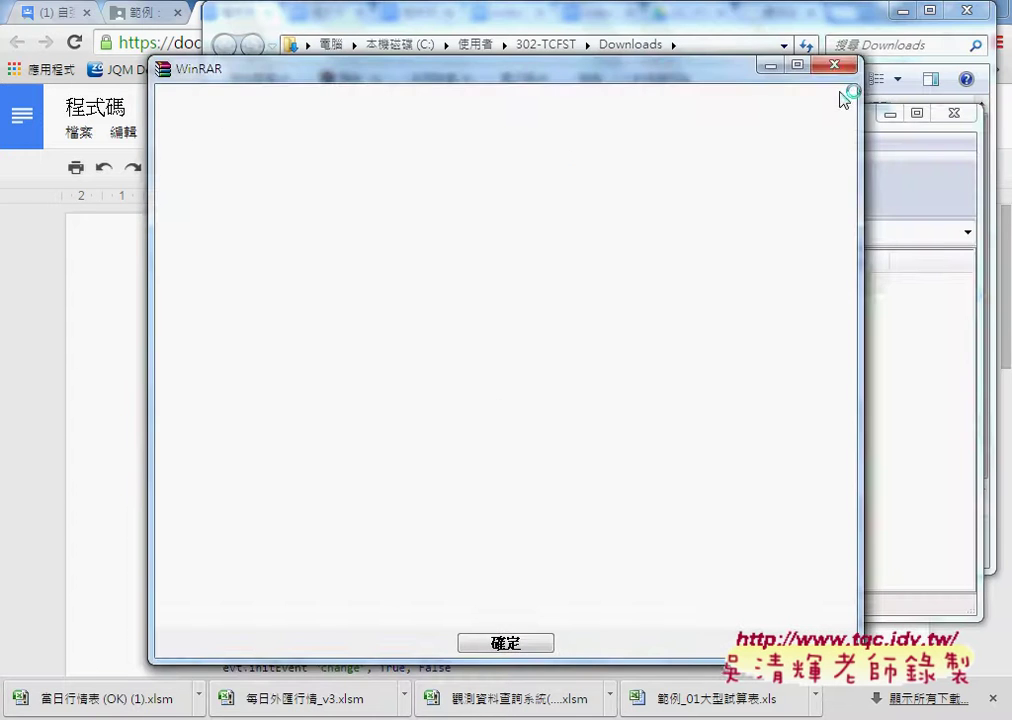
click(842, 92)
Close the browser's code preview and restore the EXCEL_VBA範例 example folder window
click(158, 12)
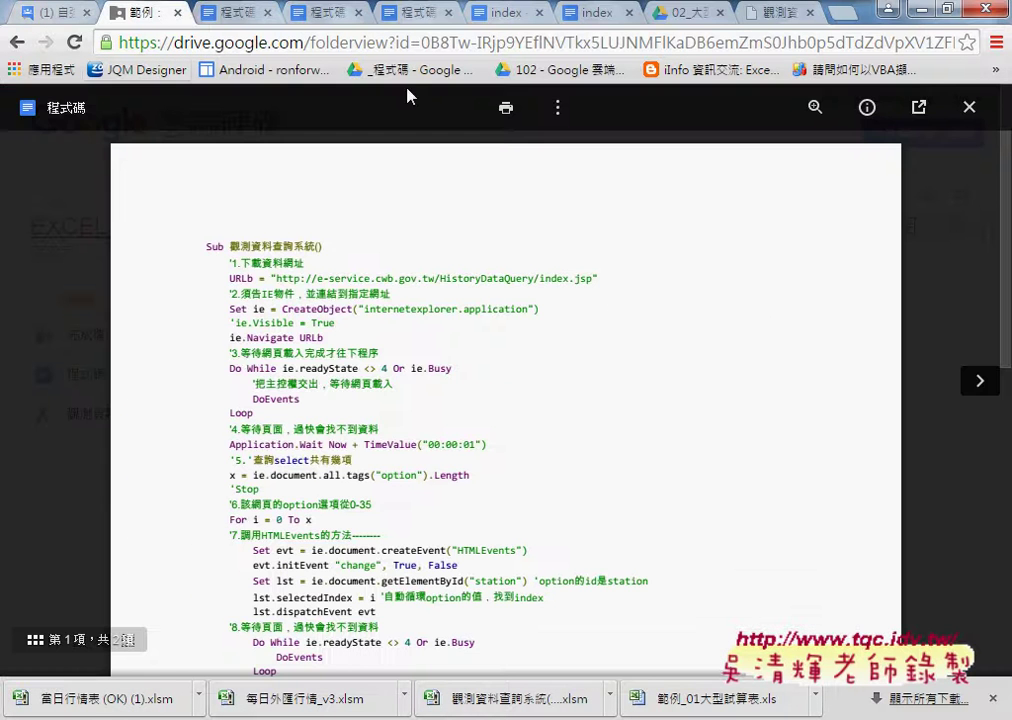
click(976, 107)
click(172, 226)
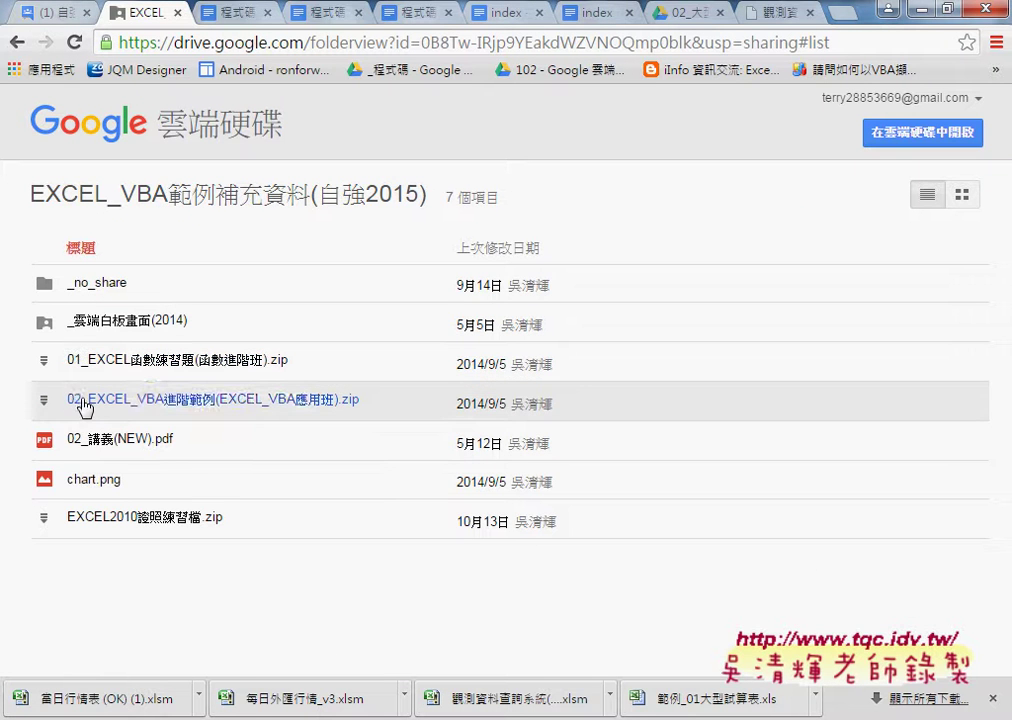
mouse_move(145, 698)
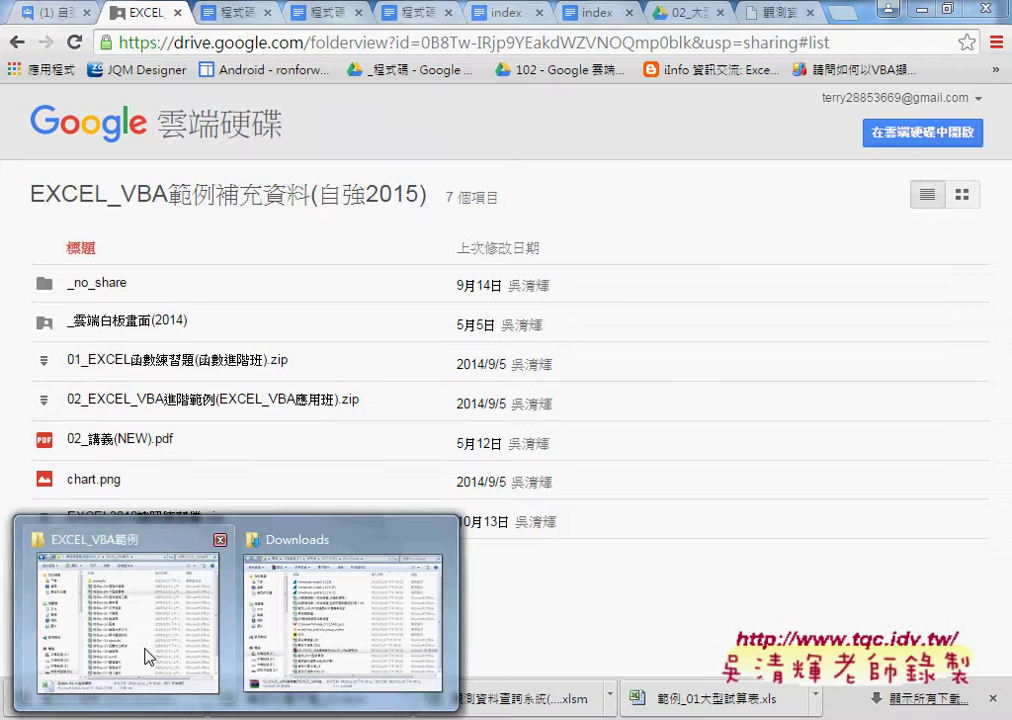
click(147, 656)
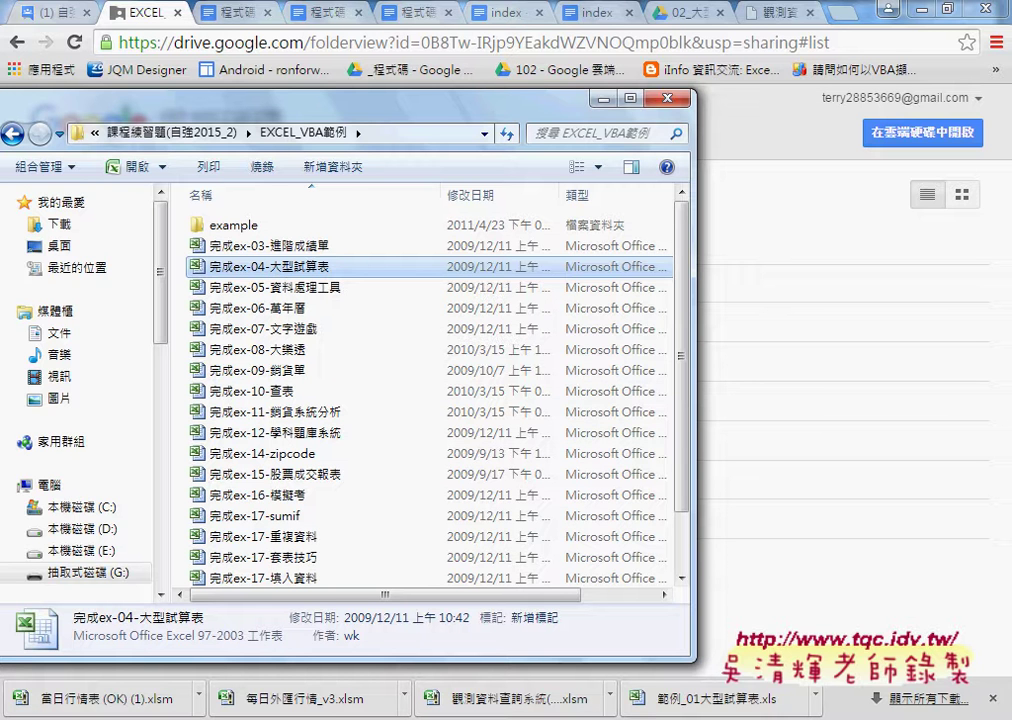
mouse_move(525, 698)
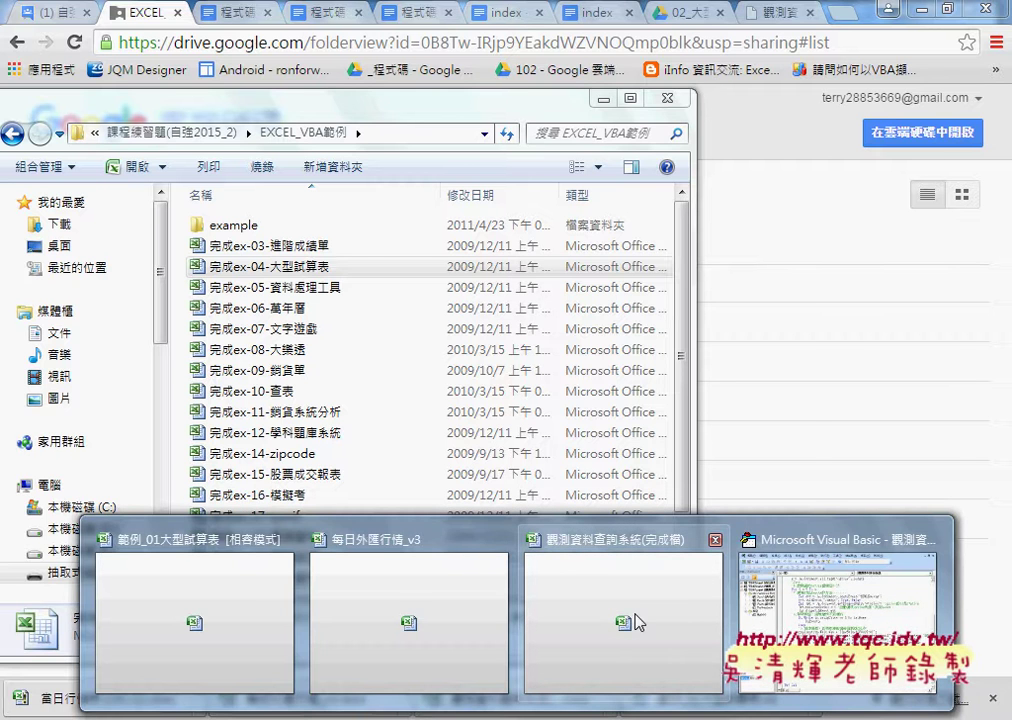
Bring the 範例_01大型試算表 workbook forward and show its 九九乘法表(公式) sheet, passing through 定存
click(255, 621)
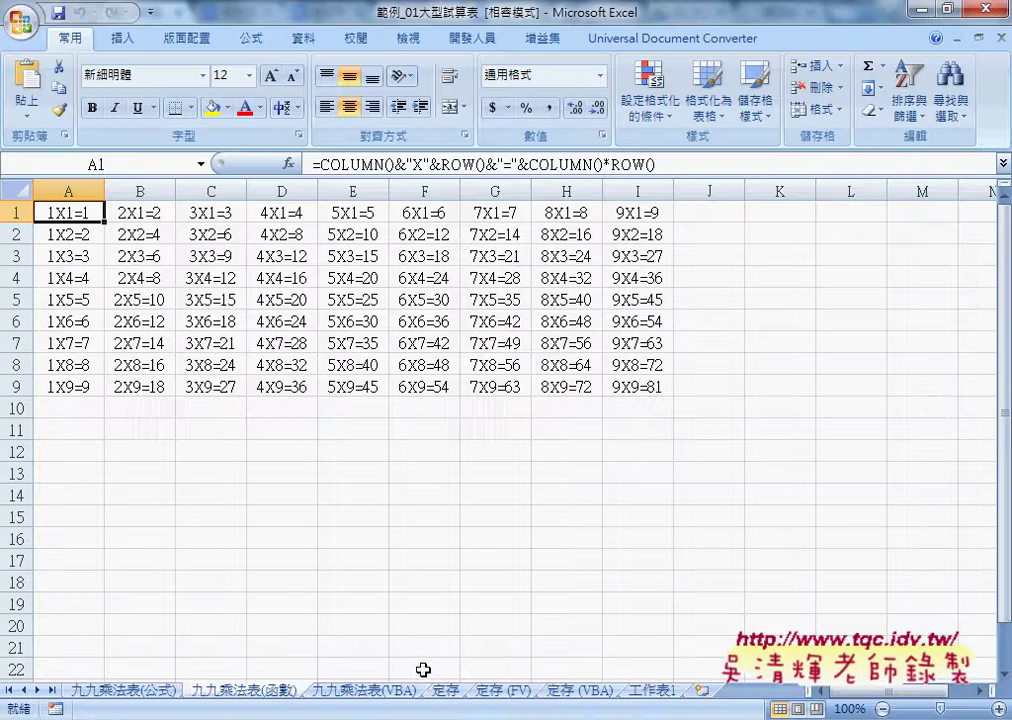
click(448, 691)
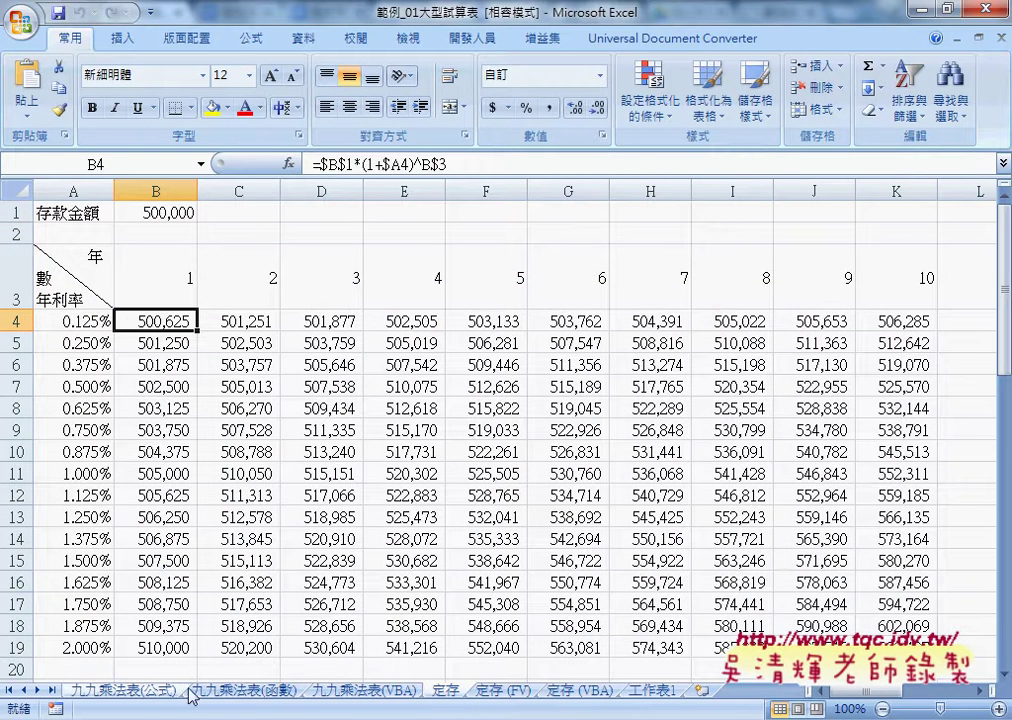
click(131, 694)
click(231, 580)
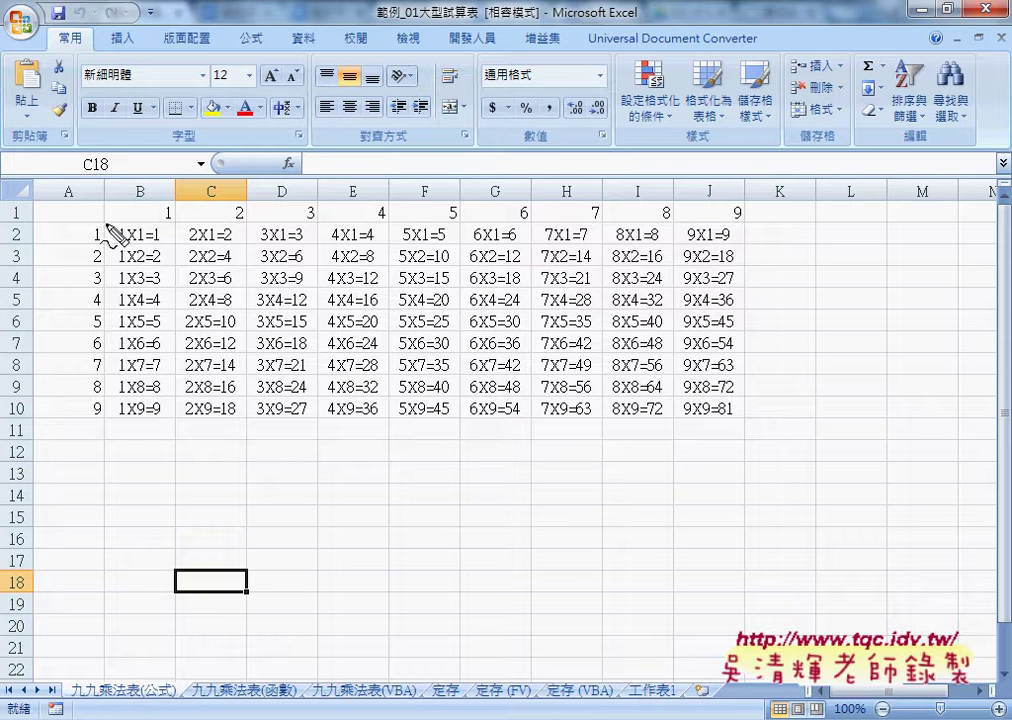
Select the full multiplication table range A1:J10, including the 1–9 headers
drag(108, 225, 116, 416)
mouse_move(110, 226)
mouse_down()
mouse_move(743, 230)
mouse_move(748, 292)
mouse_move(660, 424)
mouse_move(130, 418)
mouse_up()
drag(440, 285, 355, 375)
drag(355, 305, 460, 380)
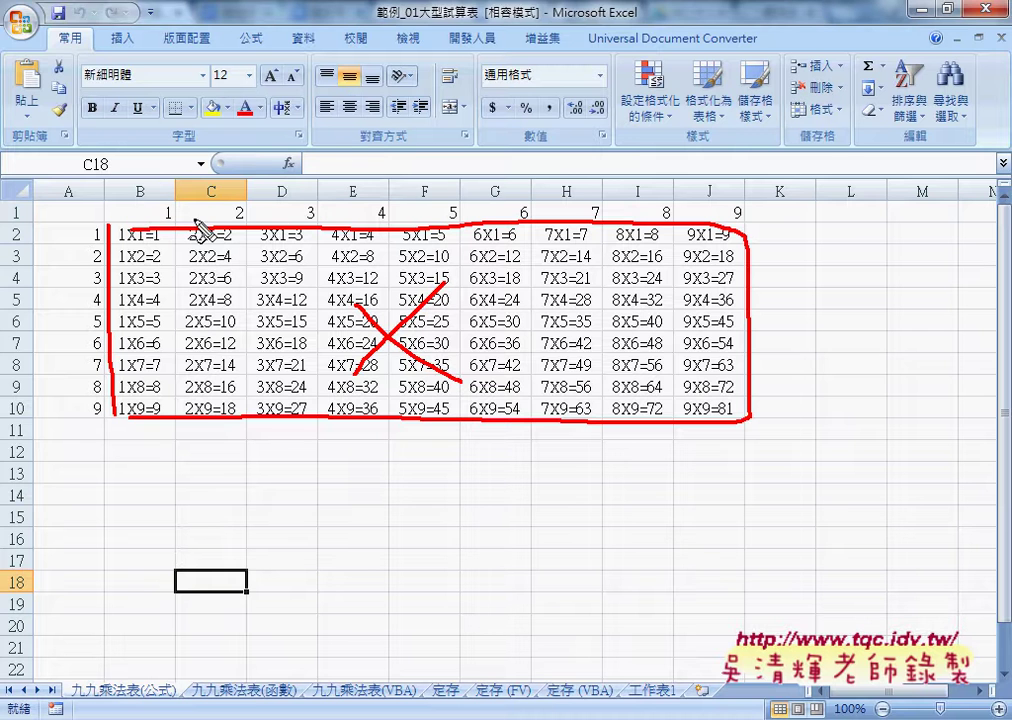
drag(207, 213, 318, 221)
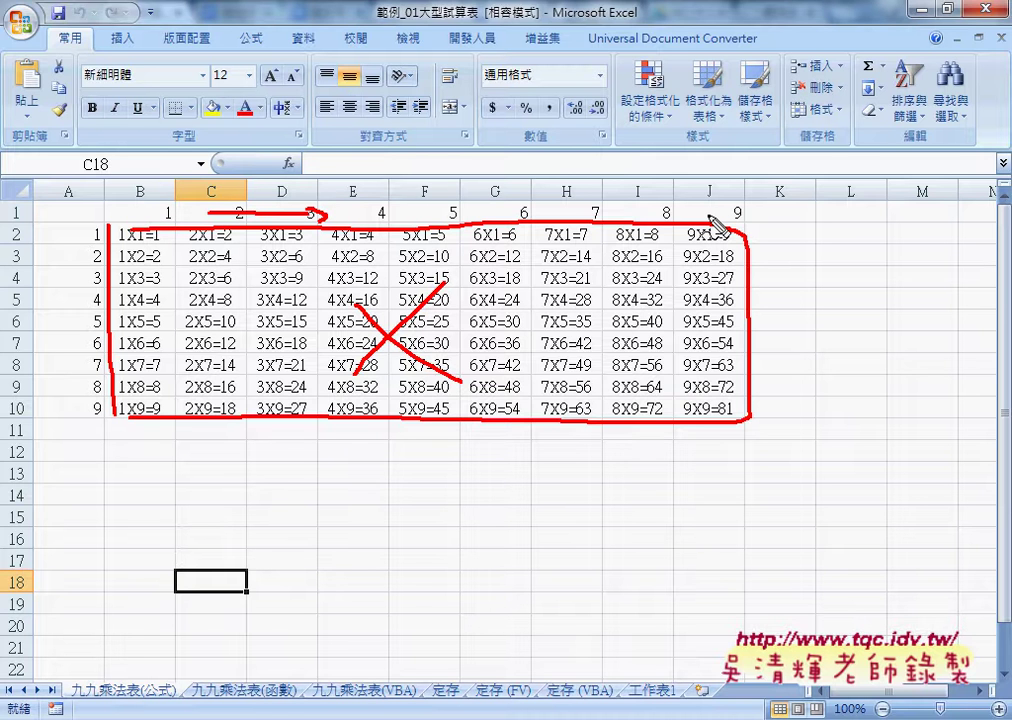
key(Escape)
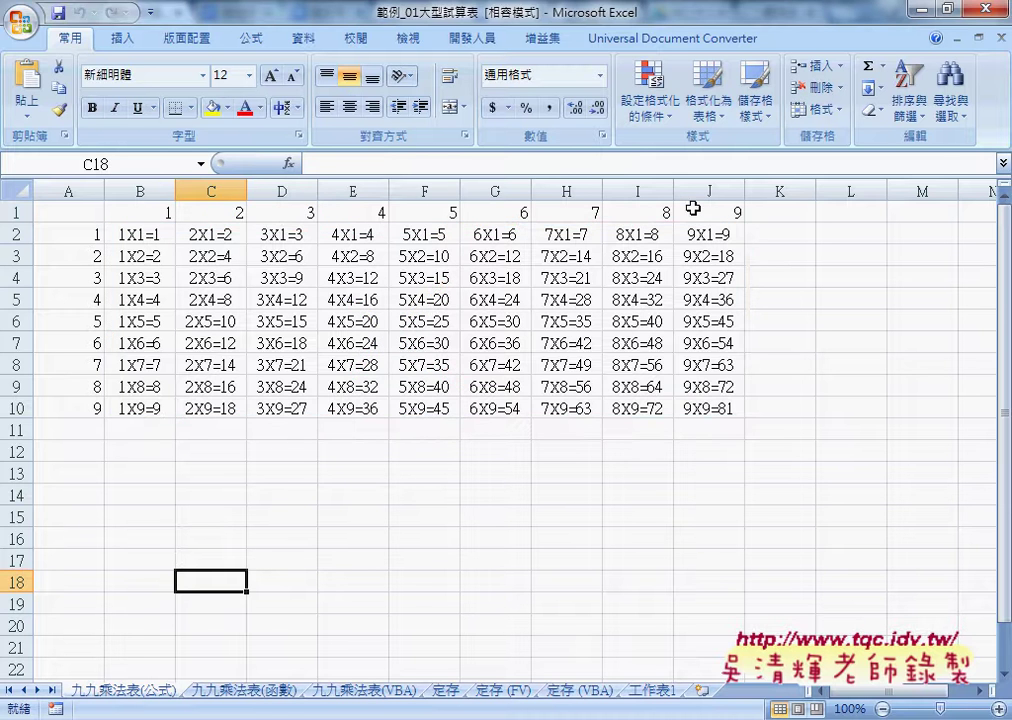
click(86, 214)
drag(86, 214, 699, 417)
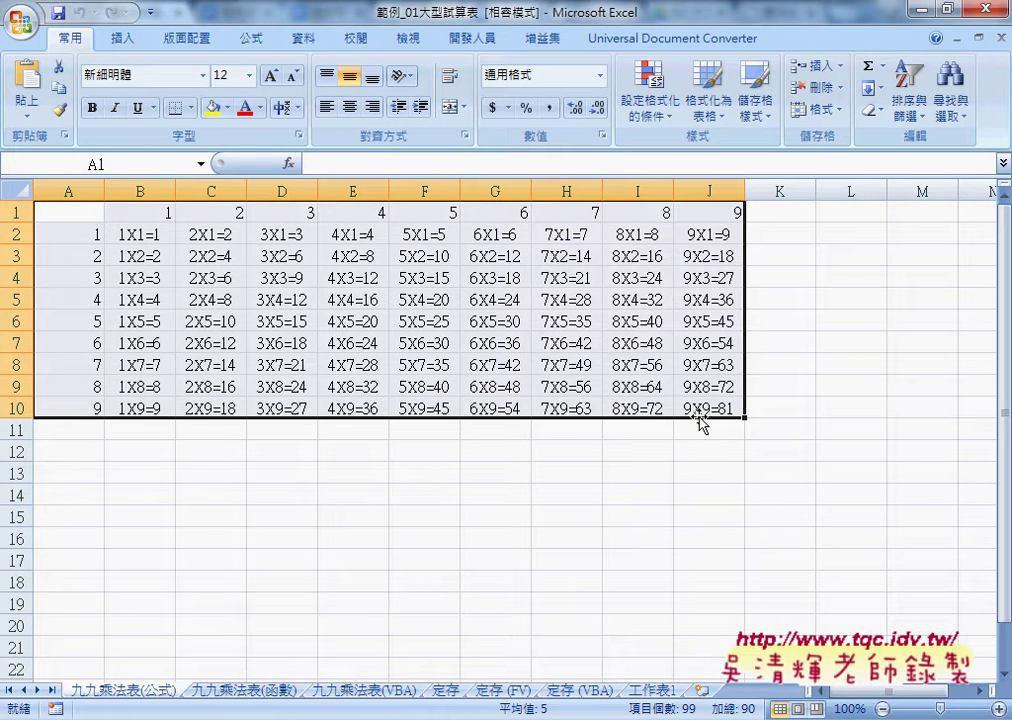
Delete the old table and fill row 1 headers B1:J1 with 1–9
key(Delete)
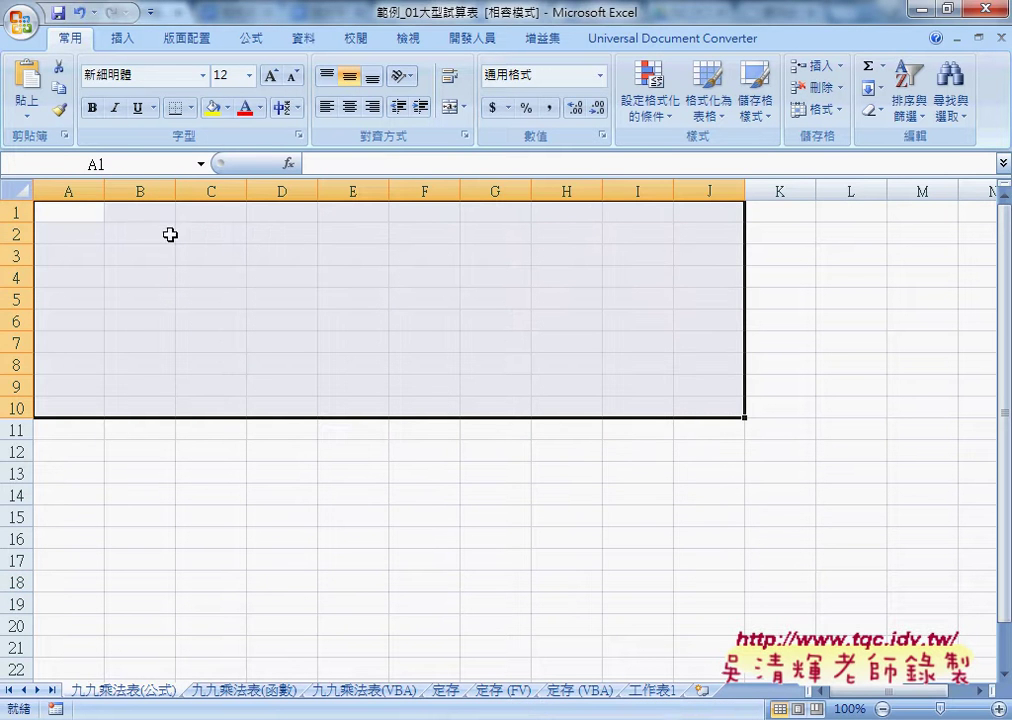
click(160, 215)
text(1)
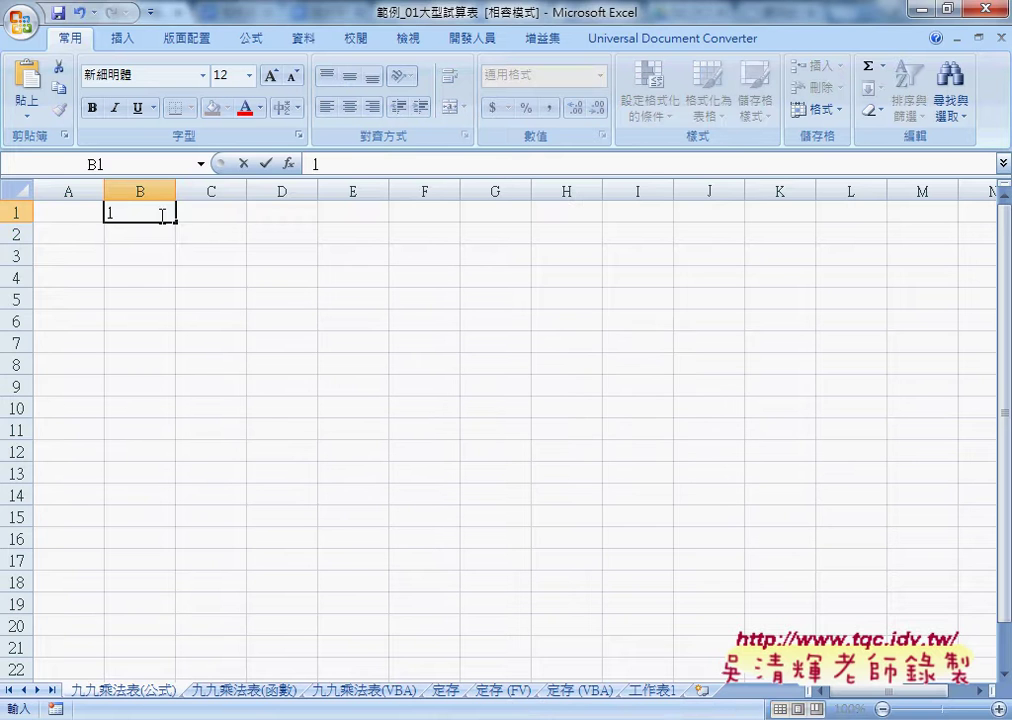
drag(177, 225, 727, 212)
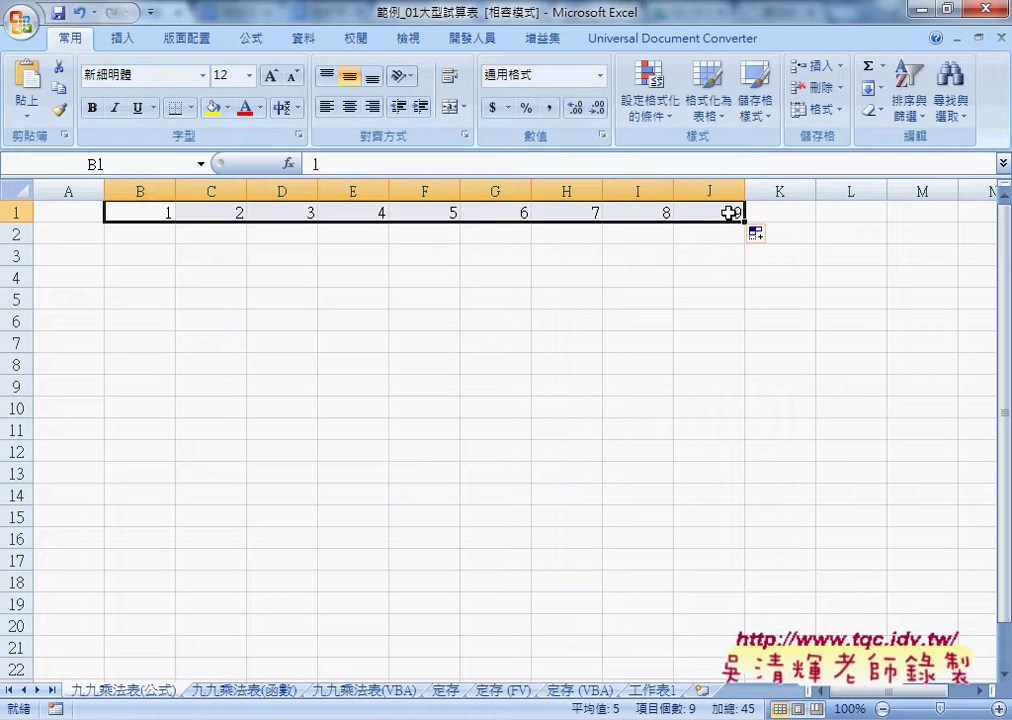
Fill column A headers A2:A10 with 1–9, leaving the table body empty
click(88, 233)
text(1)
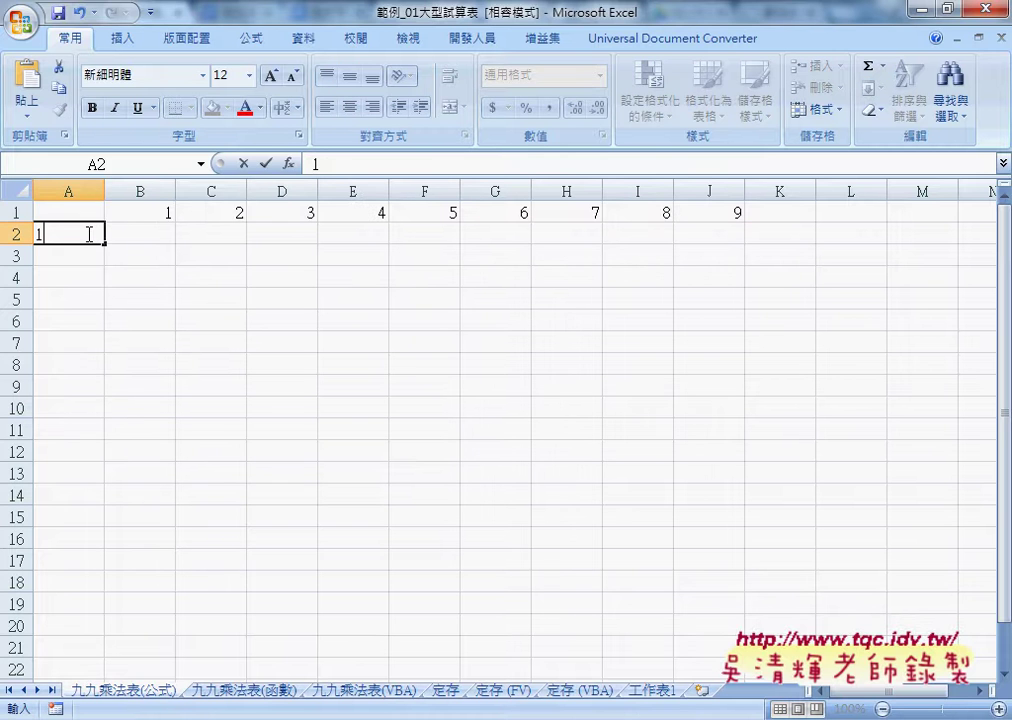
drag(104, 244, 106, 407)
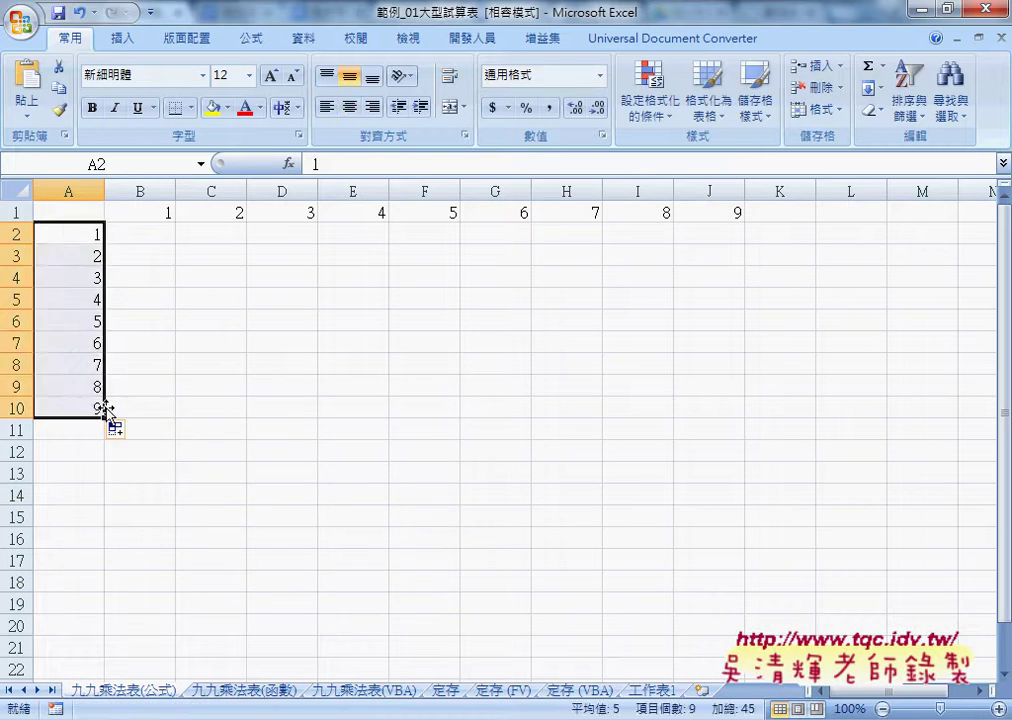
click(140, 231)
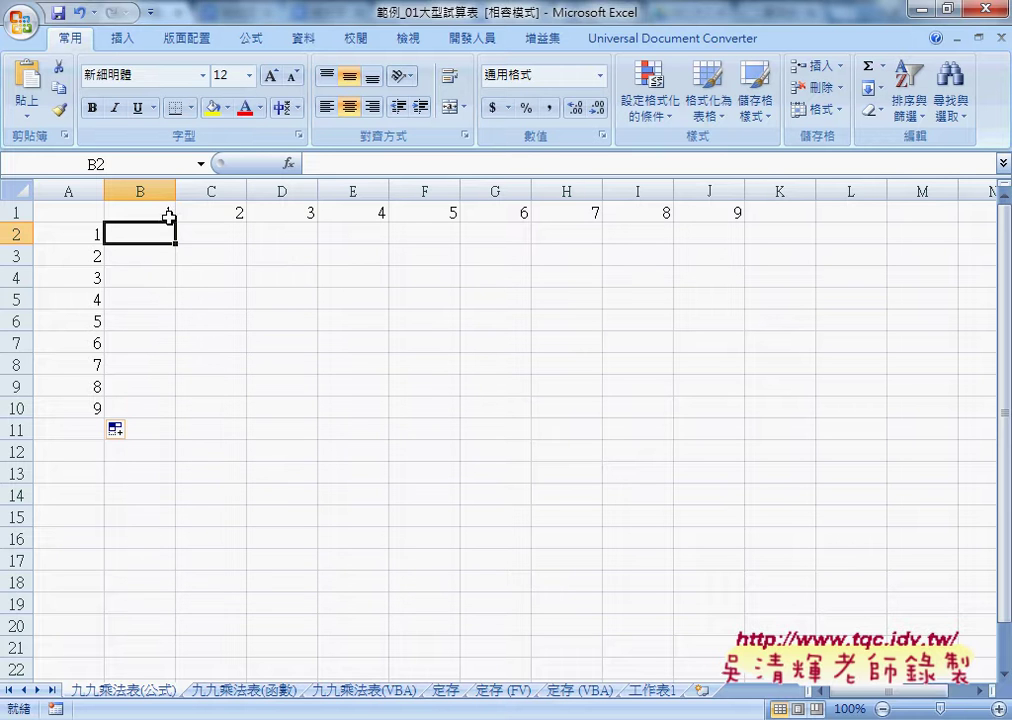
click(148, 255)
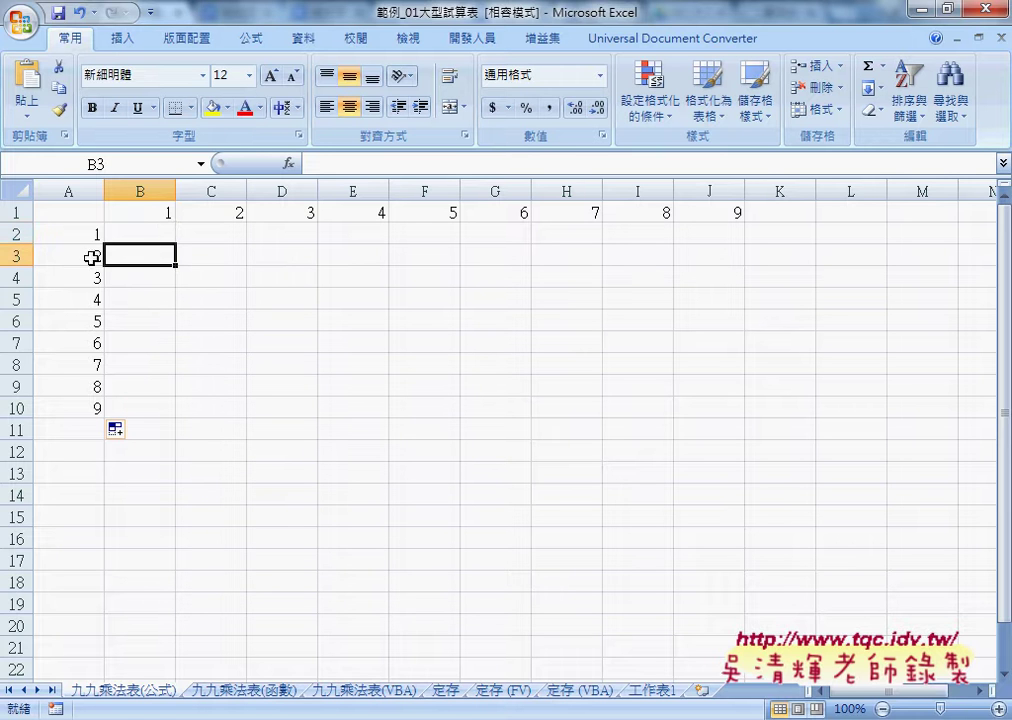
mouse_move(150, 234)
mouse_down()
mouse_move(174, 245)
mouse_move(149, 233)
mouse_up()
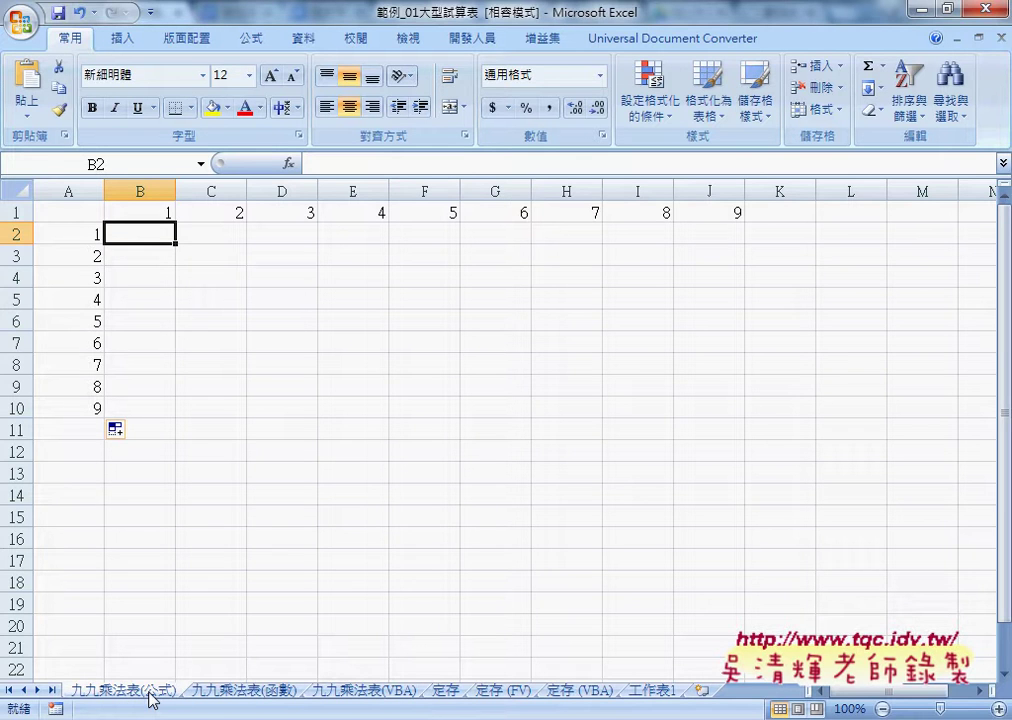
Show the 九九乘法表(函數) sheet and highlight COLUMN() and ROW() in its formula
click(257, 691)
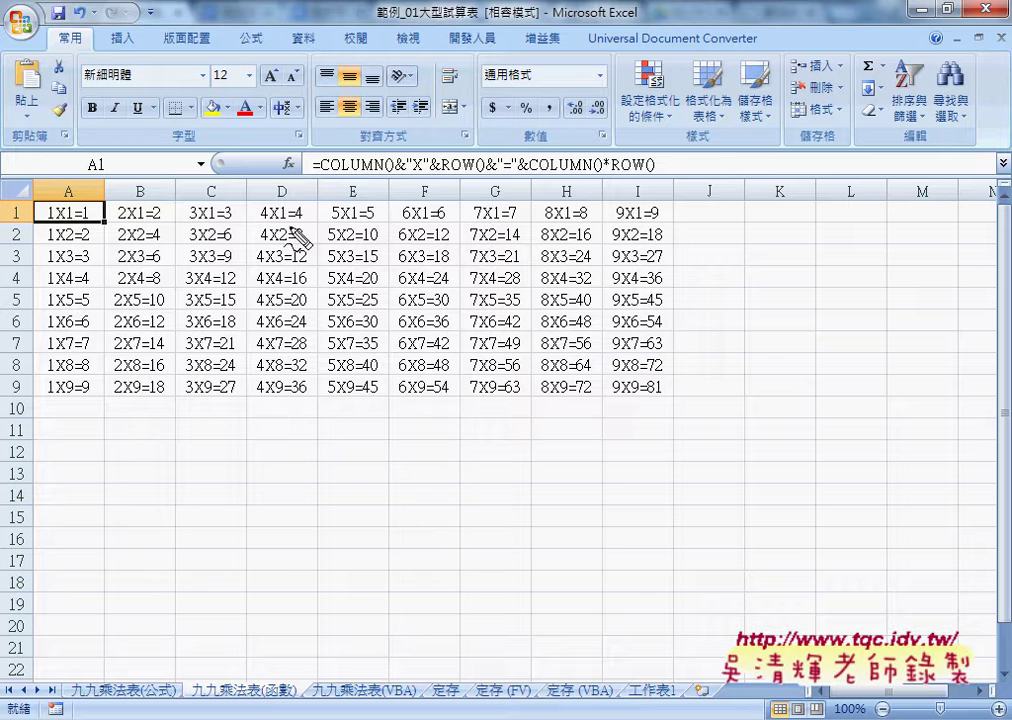
mouse_move(325, 177)
mouse_down()
mouse_move(490, 171)
mouse_move(487, 152)
mouse_up()
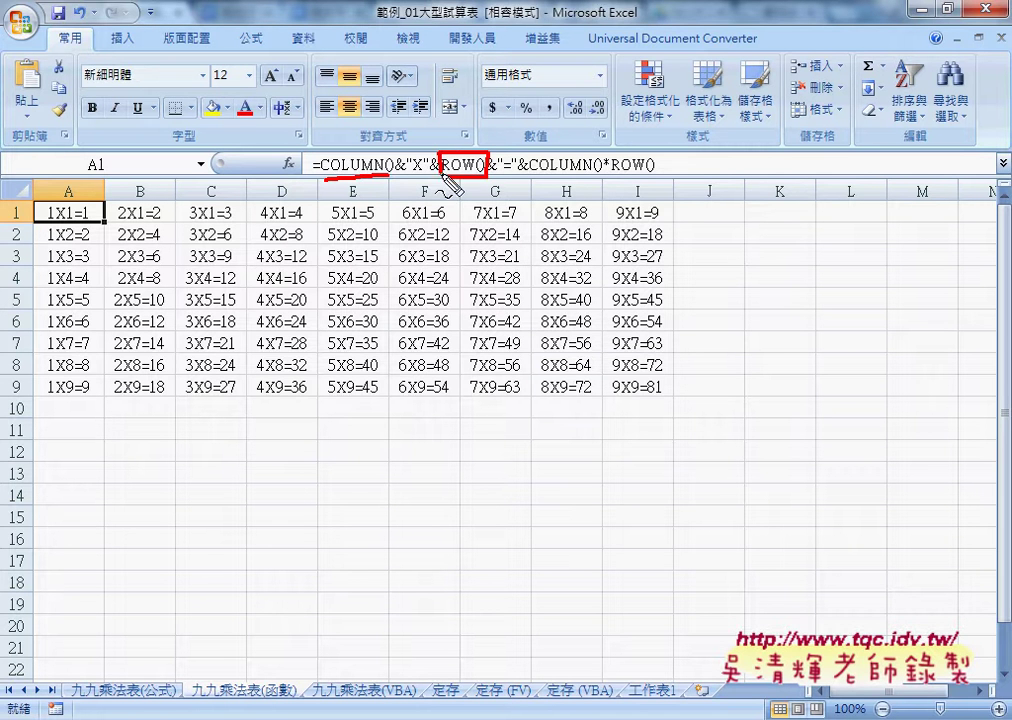
drag(400, 152, 322, 176)
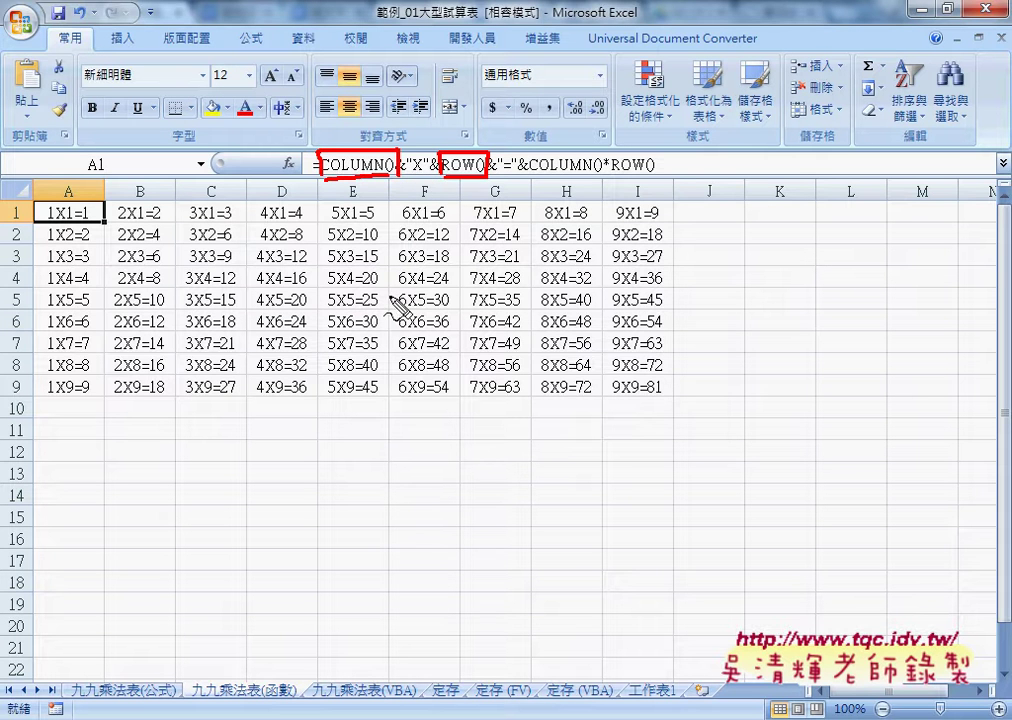
key(Escape)
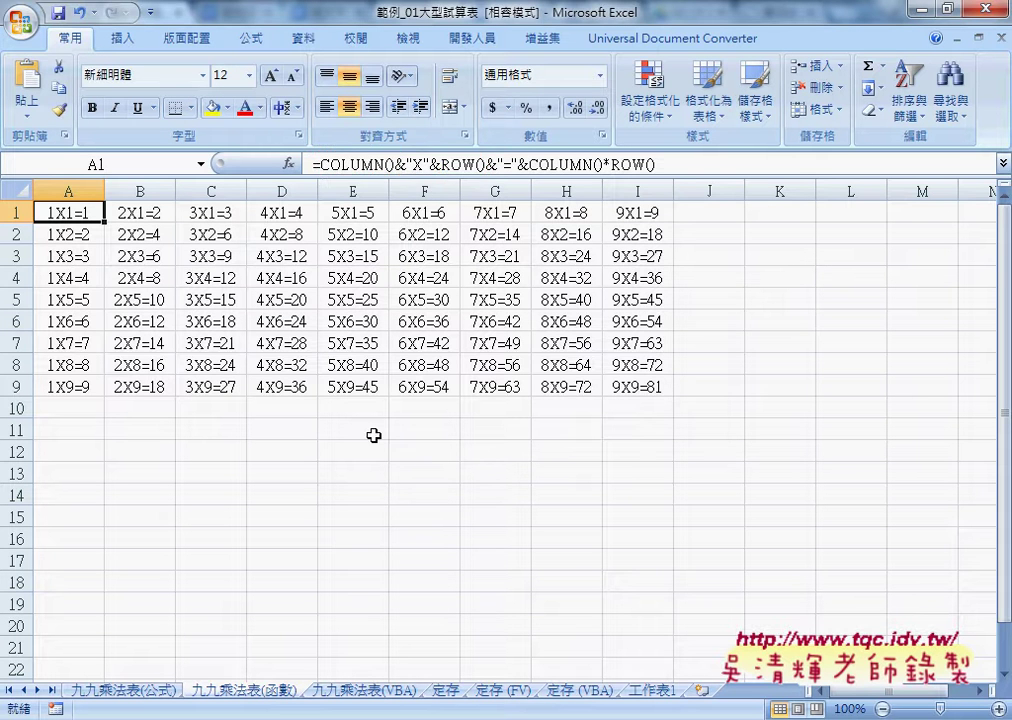
Empty the 九九乘法表(VBA) table's products with the 清除 button
click(377, 692)
click(522, 471)
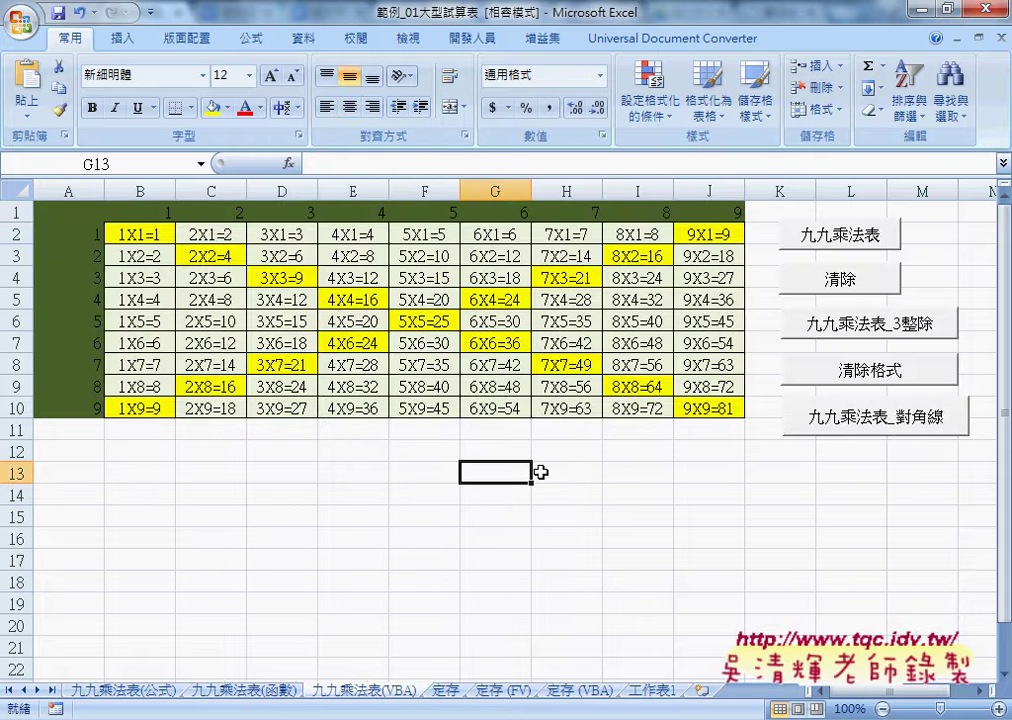
click(807, 287)
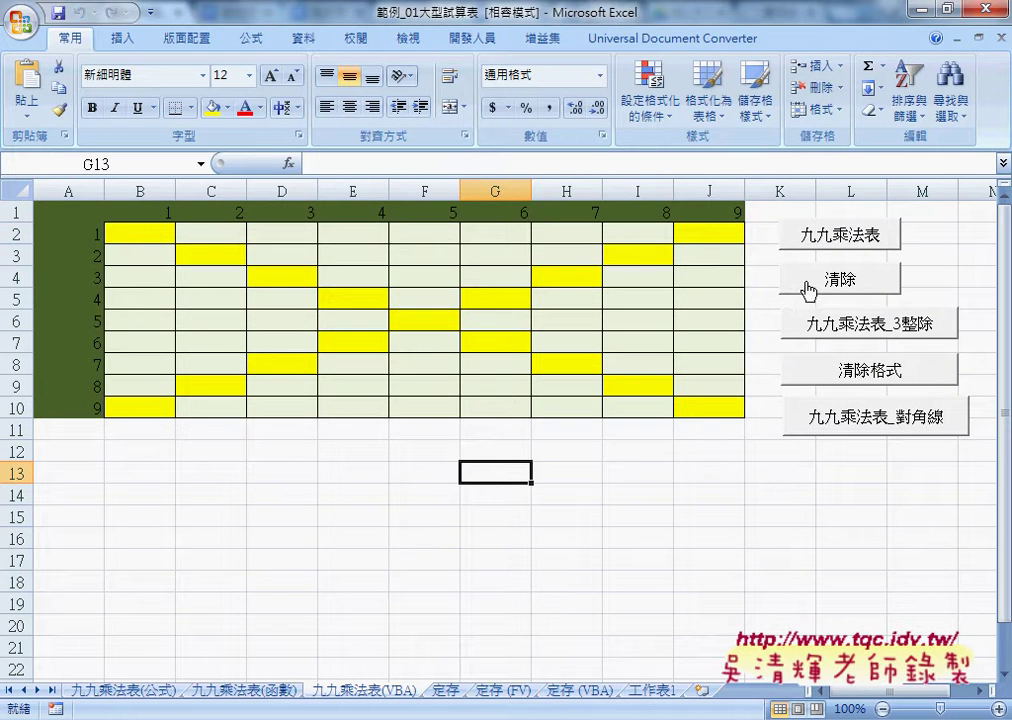
Run the 九九乘法表 macro, debug error 1004, reset it and close the VBA editor
click(822, 243)
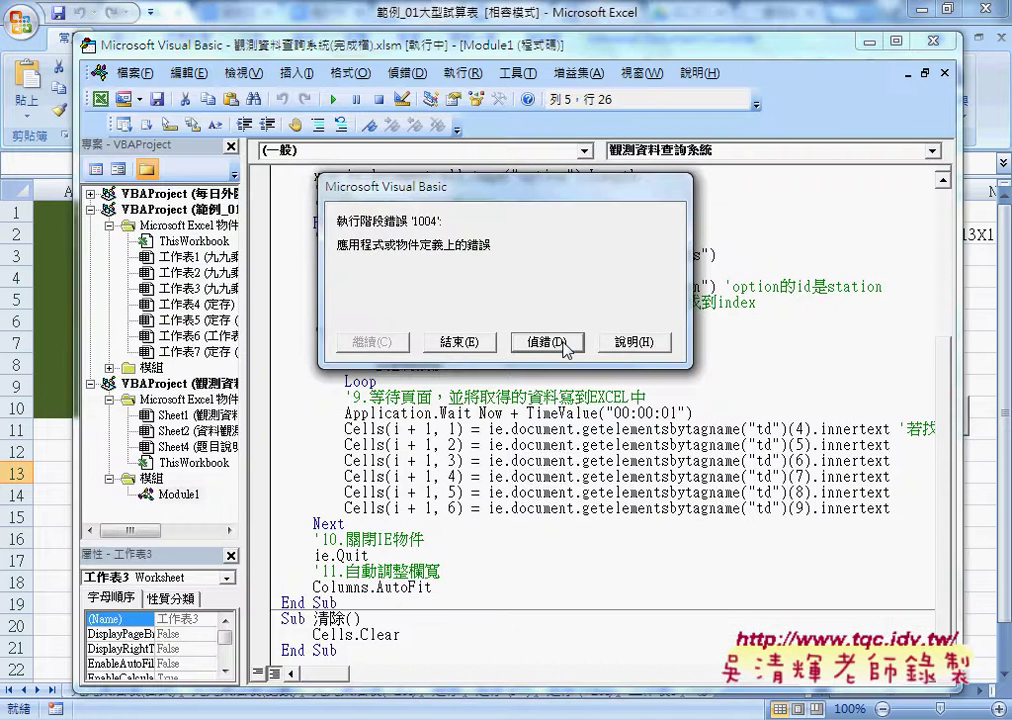
click(545, 342)
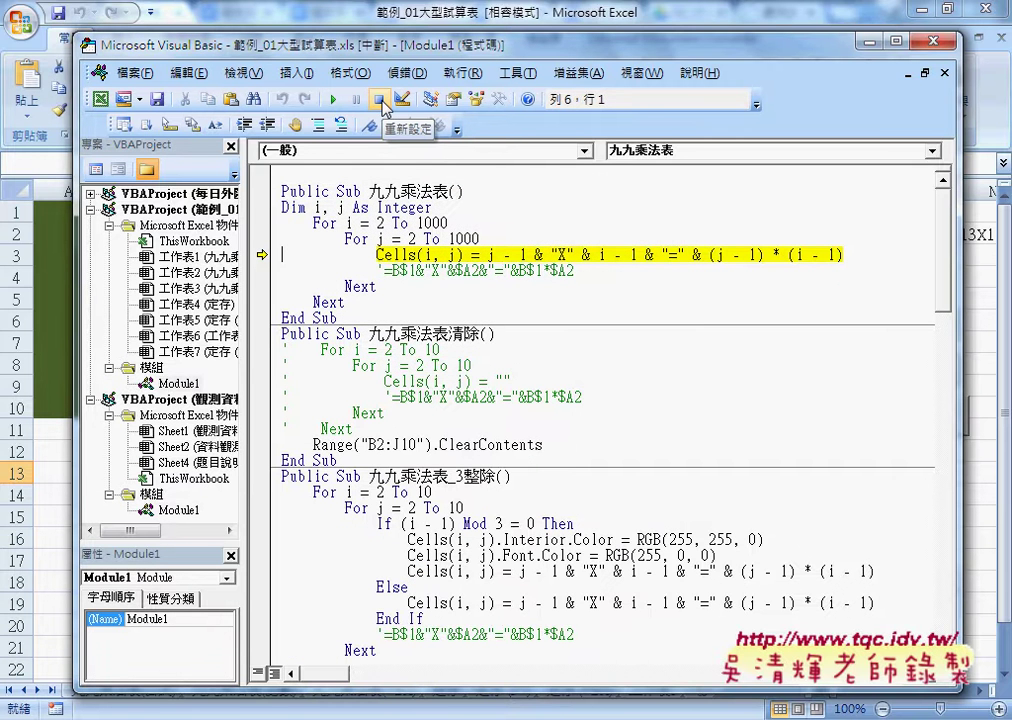
click(380, 100)
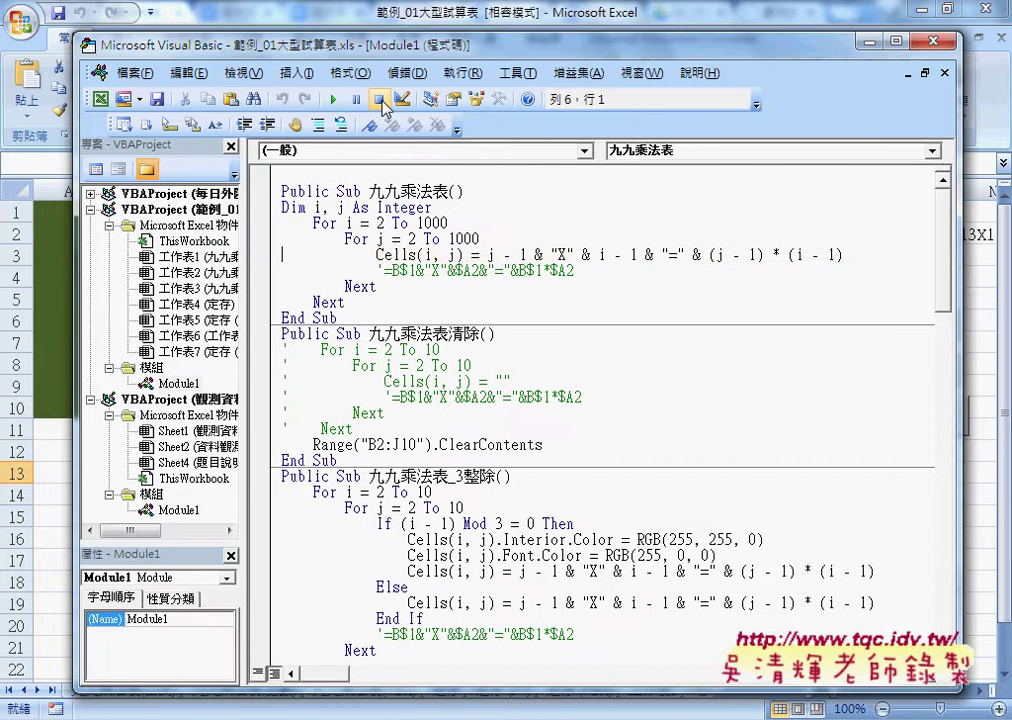
click(932, 41)
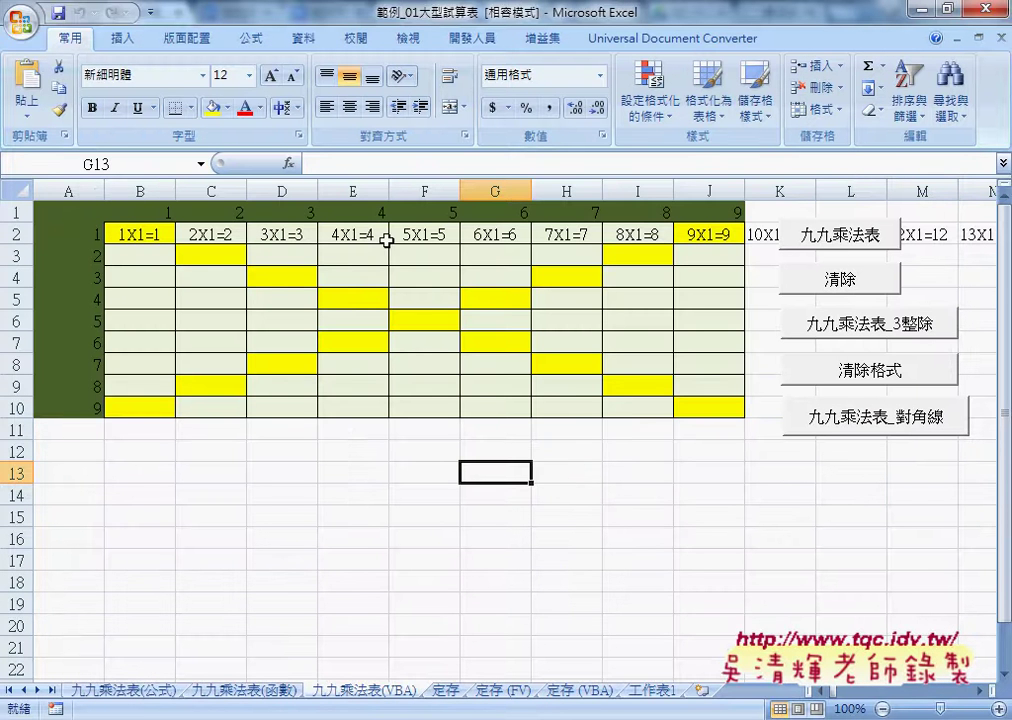
Select the VBA sheet's table body, then go back to the 九九乘法表(公式) sheet
mouse_move(140, 232)
mouse_down()
mouse_move(697, 348)
mouse_move(697, 413)
mouse_up()
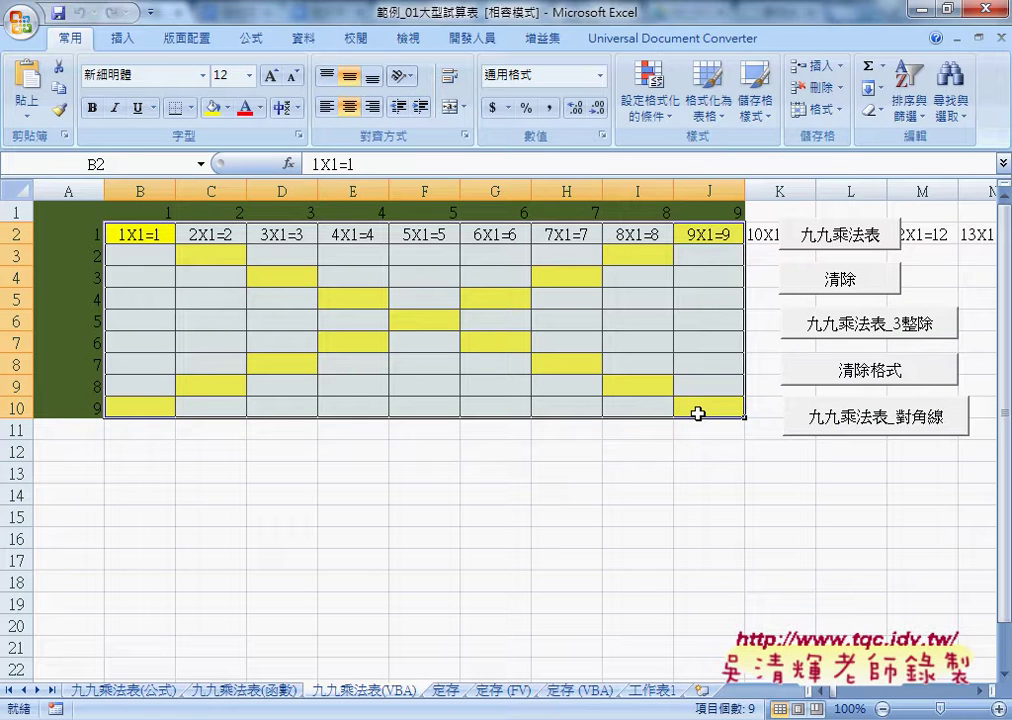
click(125, 689)
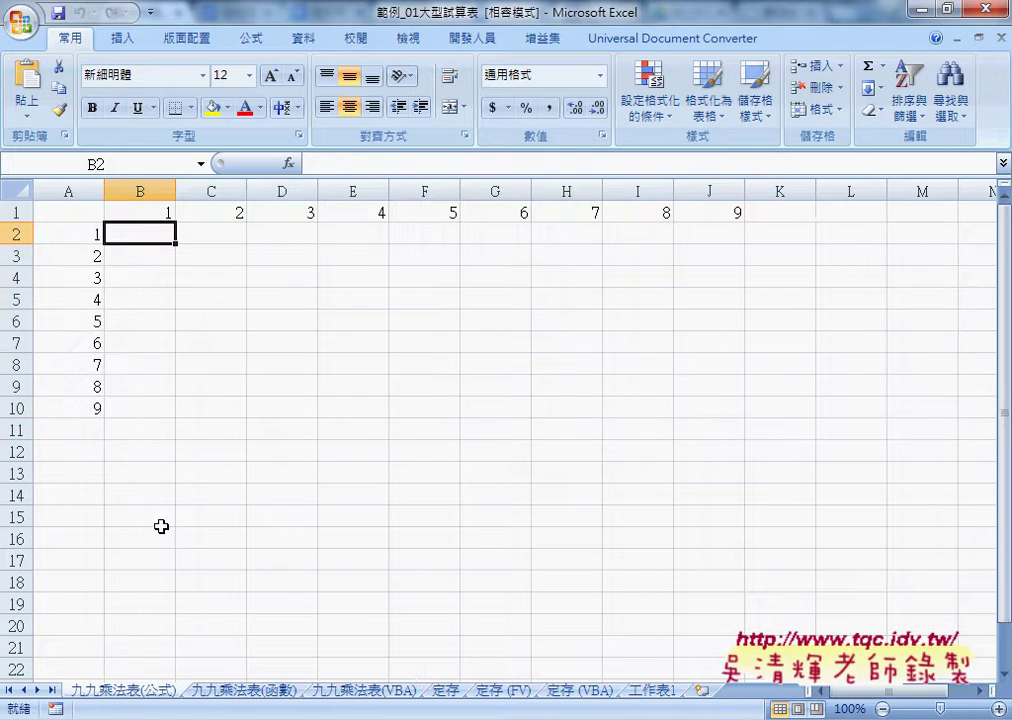